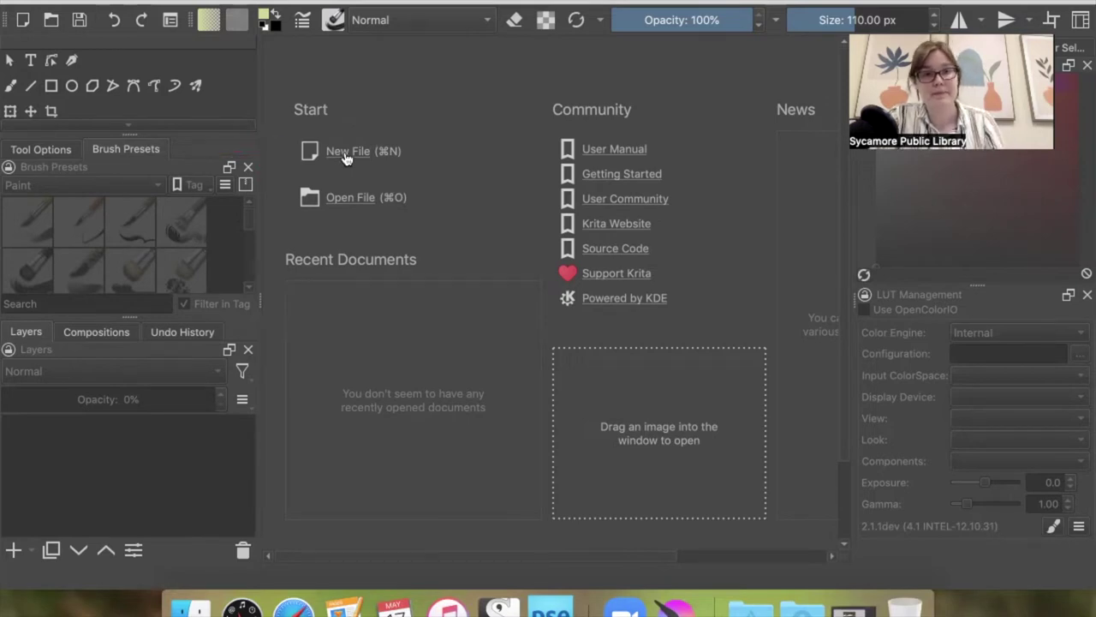
Start a new custom document and set both its width and height units to inches.
click(342, 154)
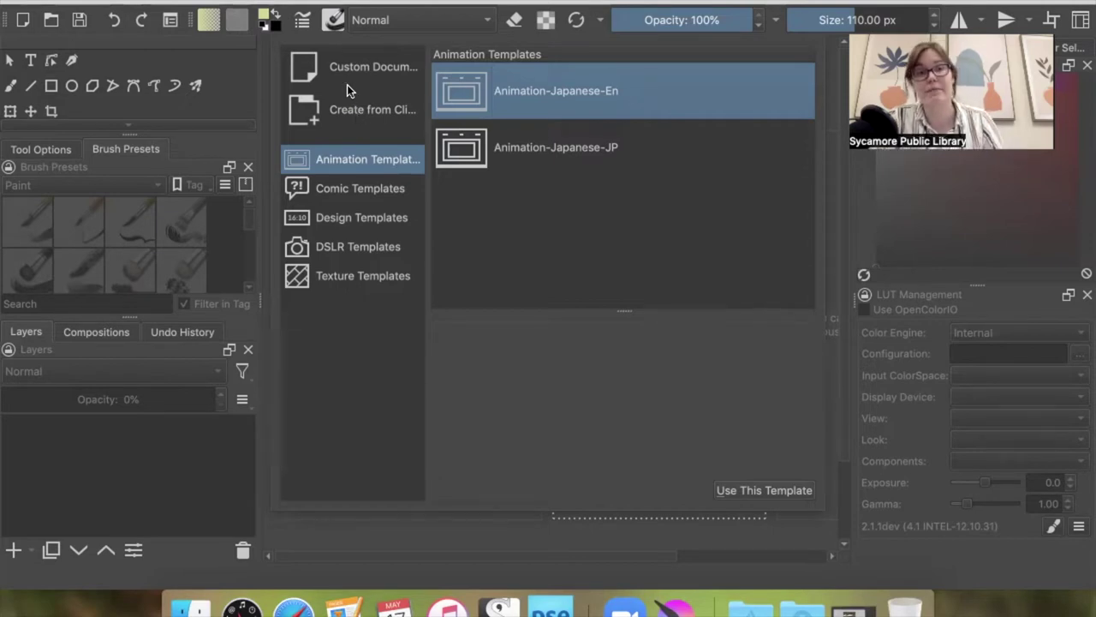
click(365, 61)
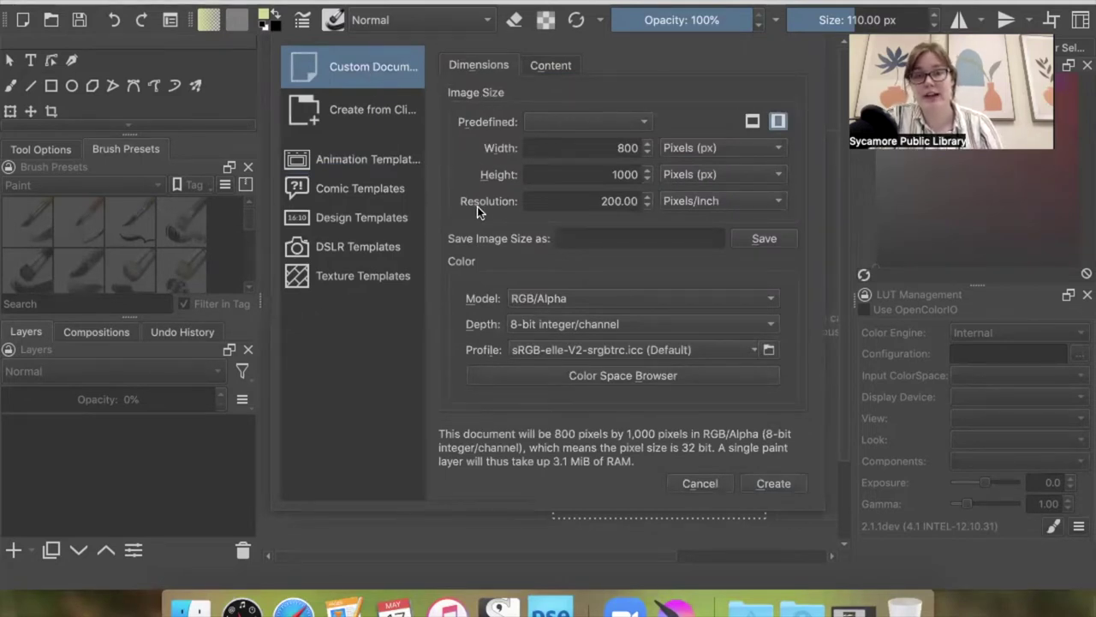
click(691, 146)
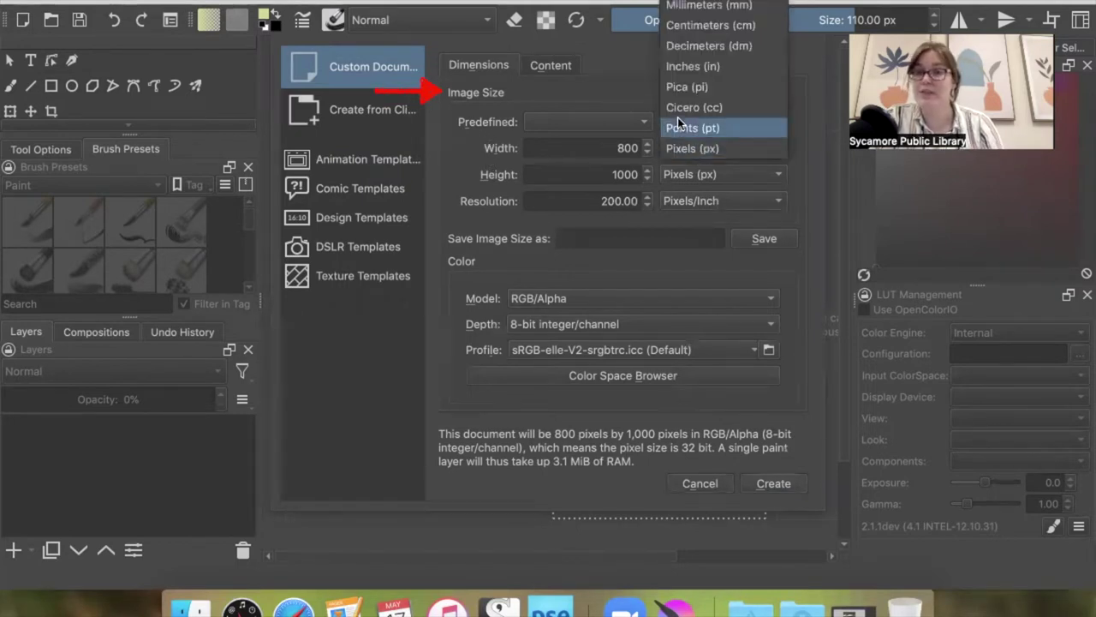
click(739, 66)
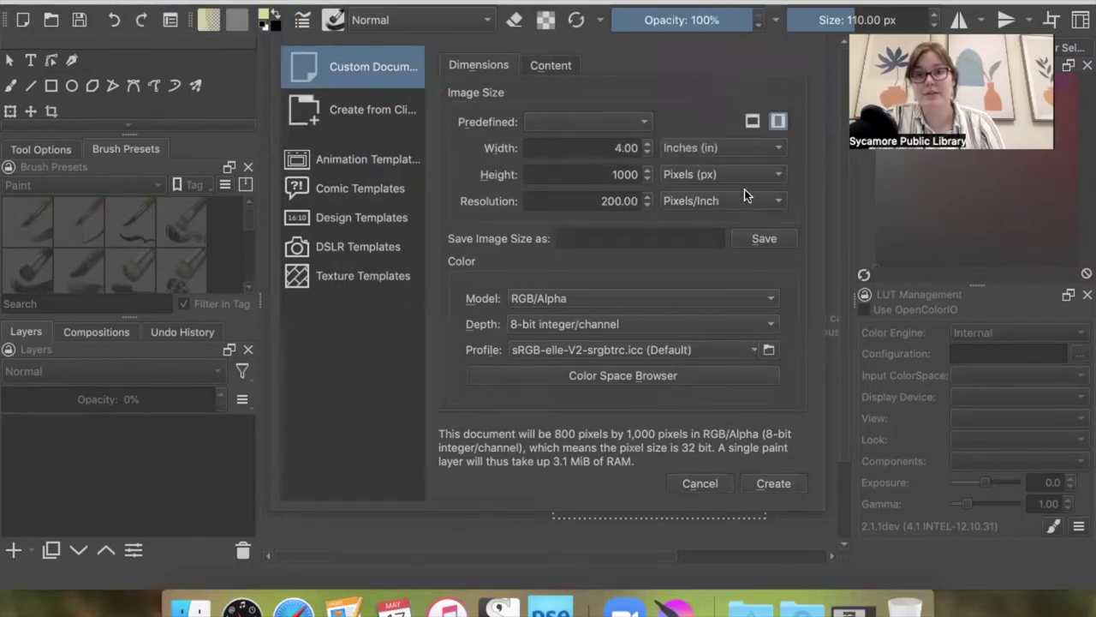
click(736, 149)
click(729, 92)
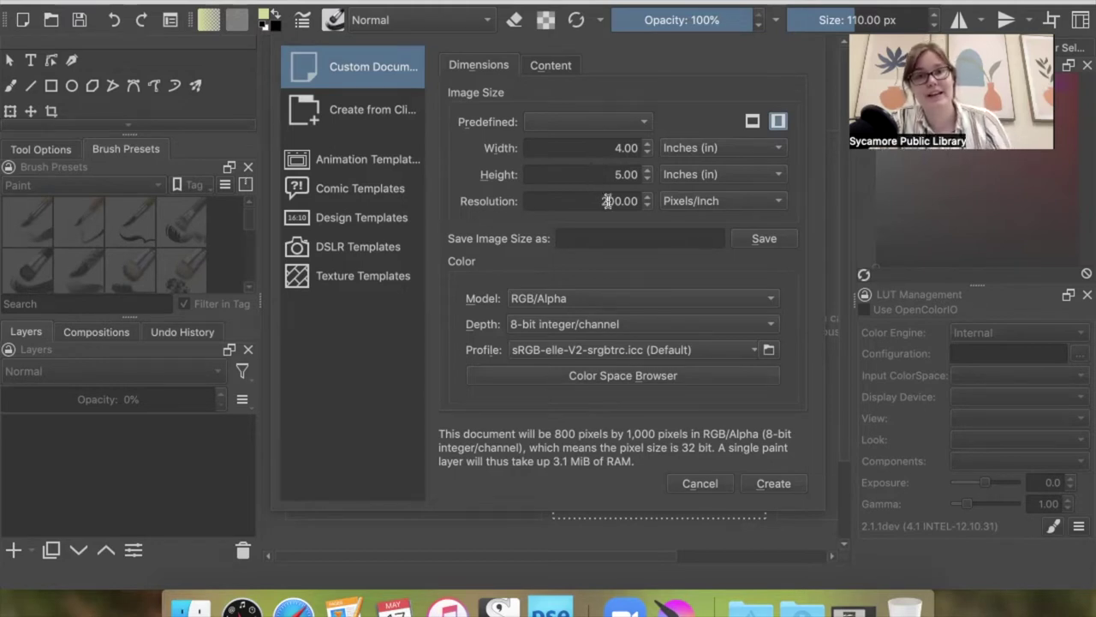
Check the new document's name and background color settings, and create the document.
click(532, 66)
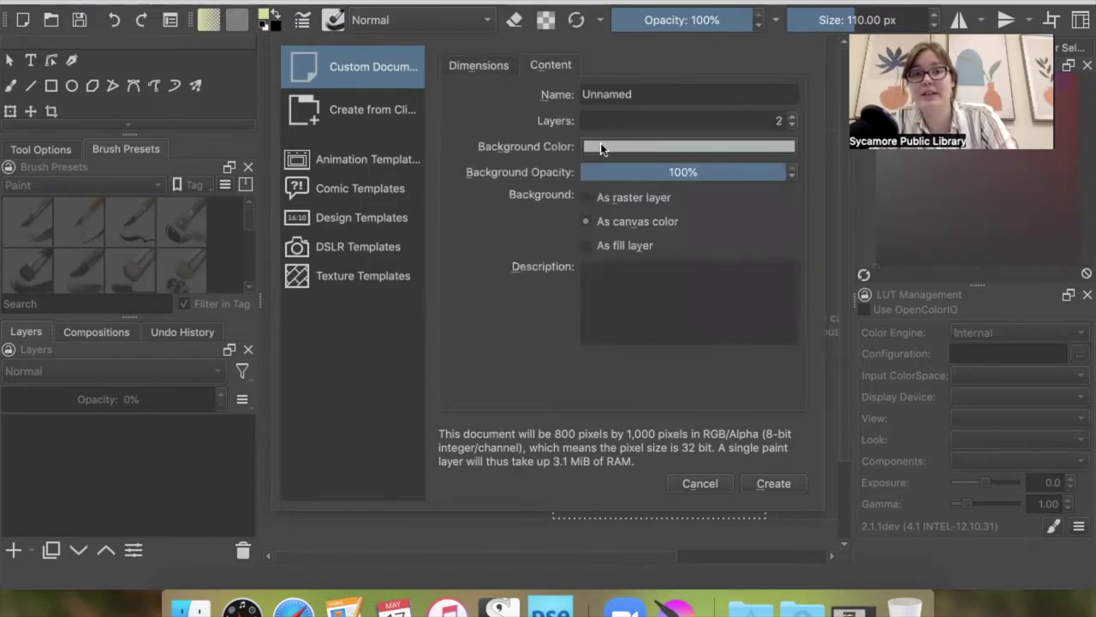
click(632, 94)
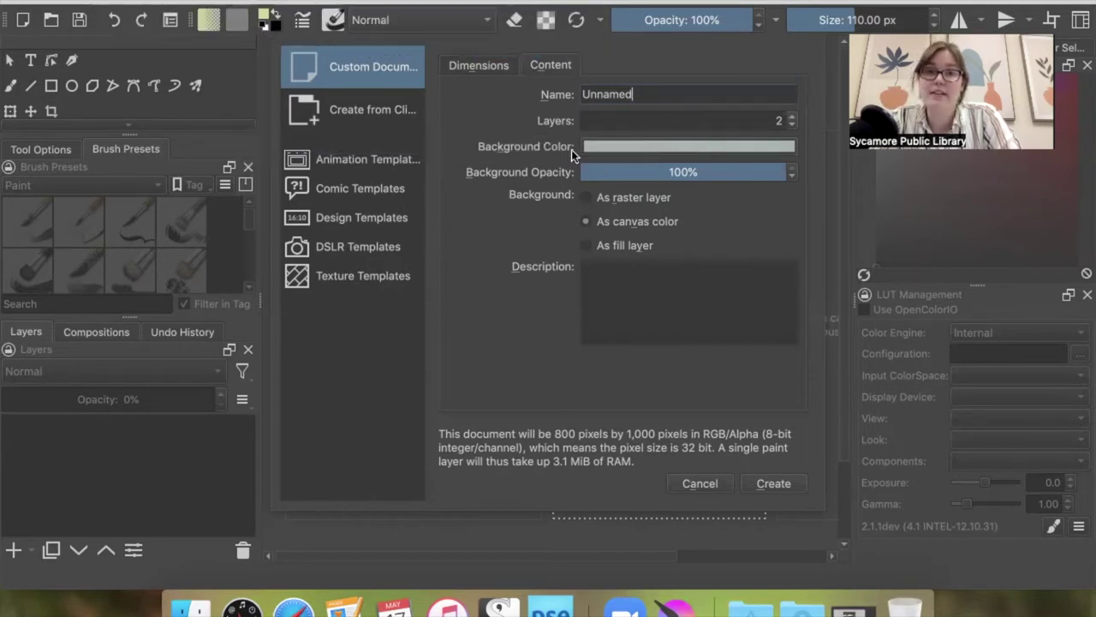
click(625, 150)
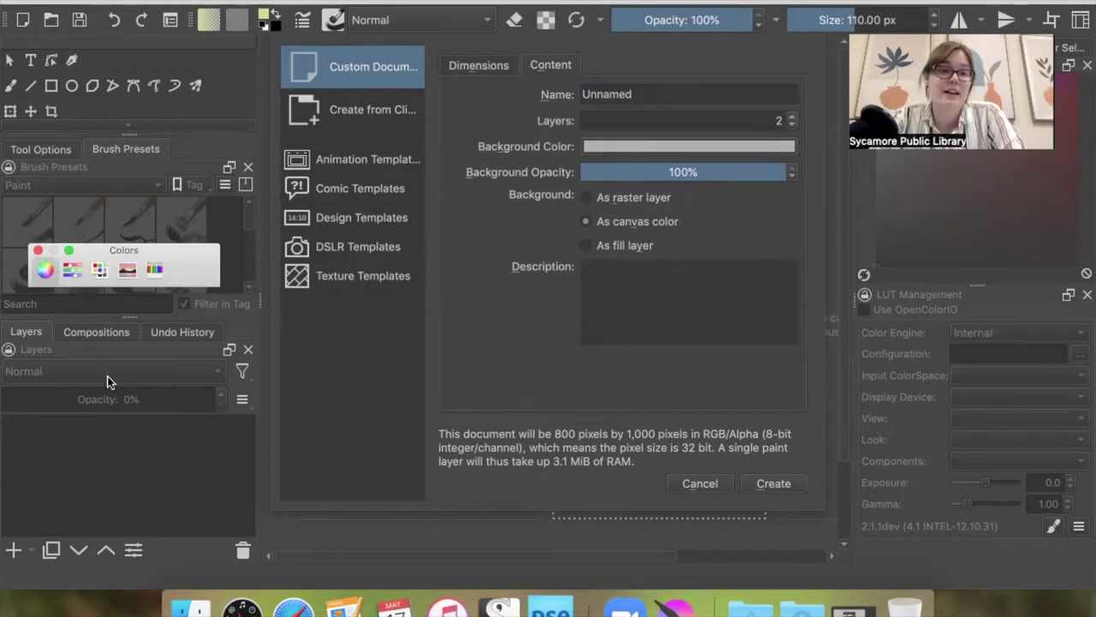
click(38, 250)
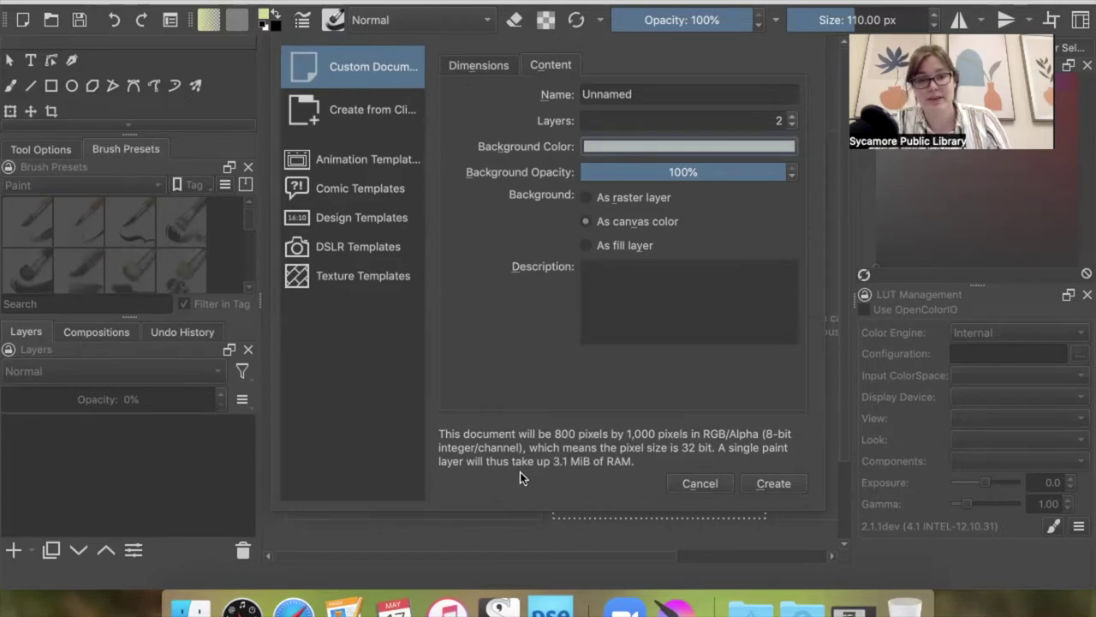
click(769, 486)
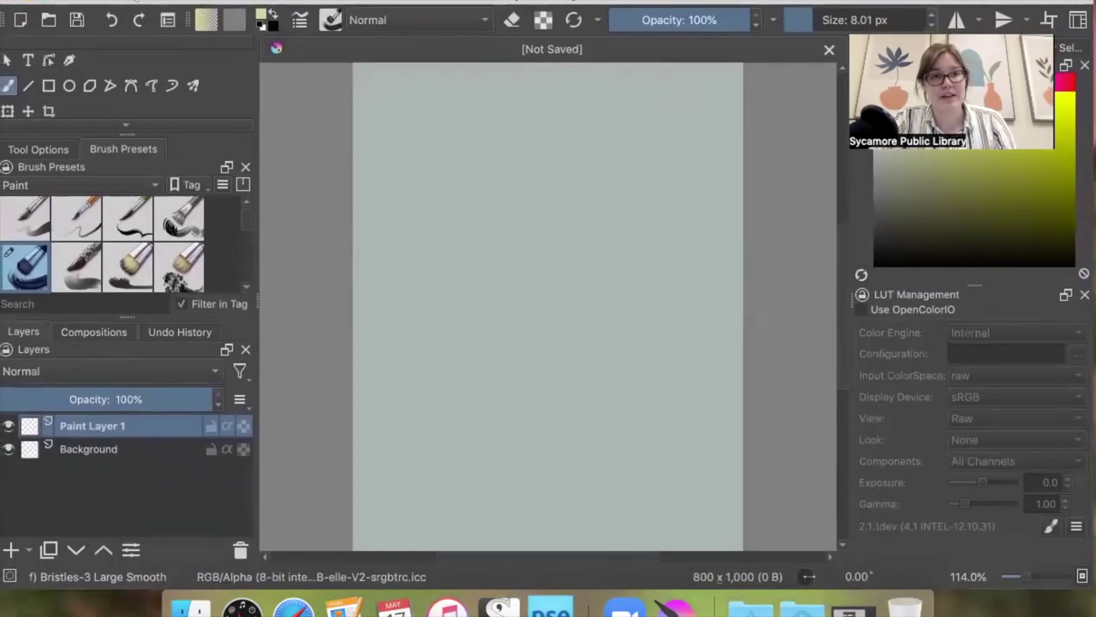
Look through the available workspaces and switch to the Default workspace.
click(414, 1)
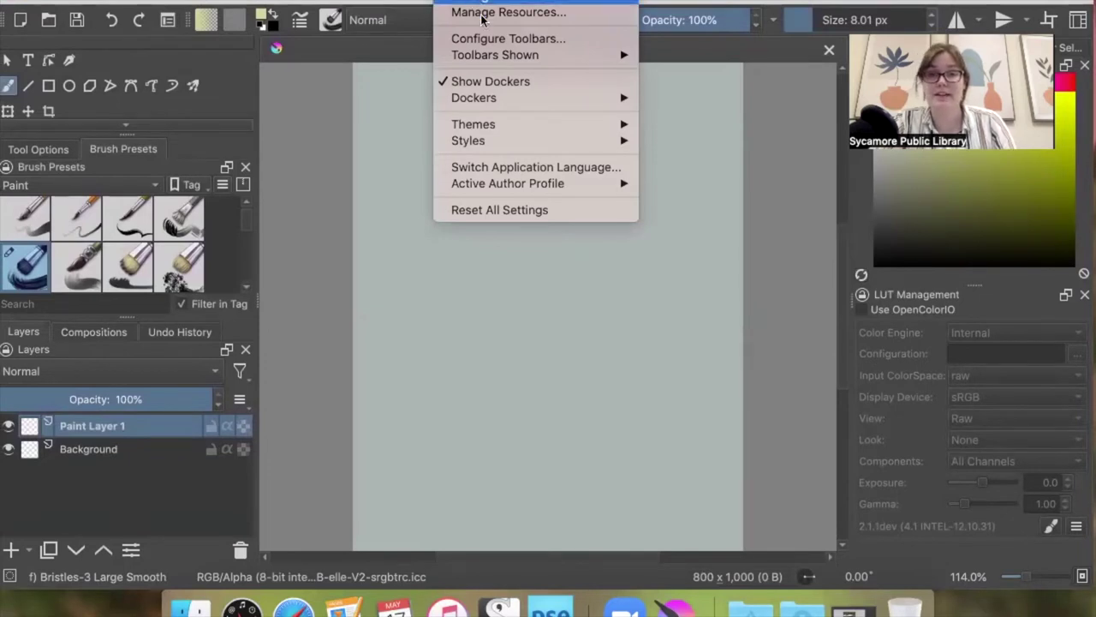
mouse_move(514, 1)
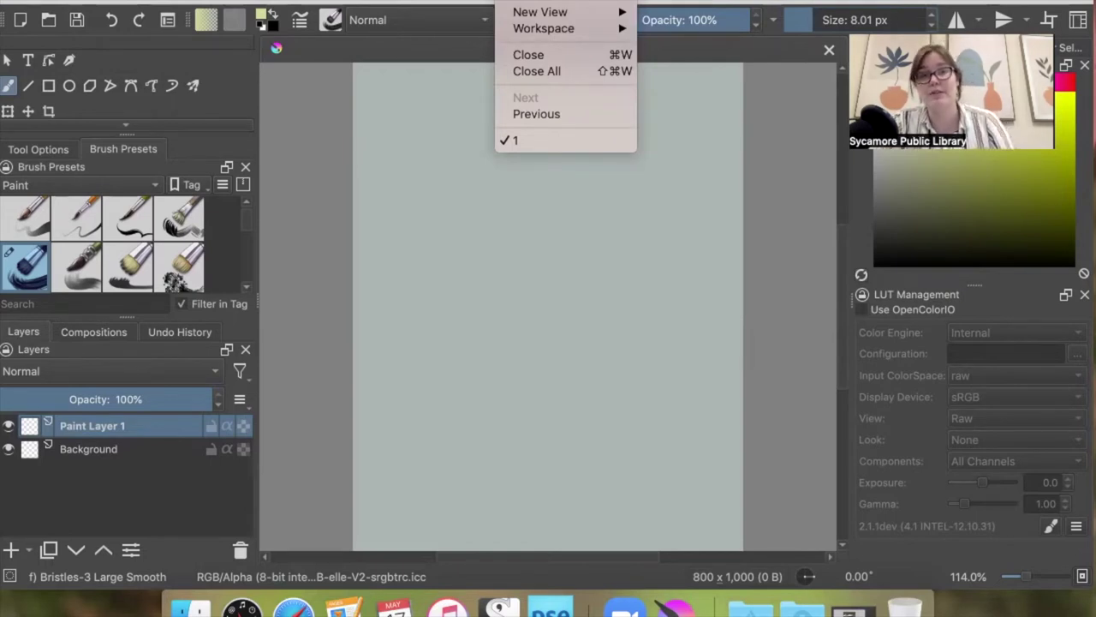
mouse_move(546, 32)
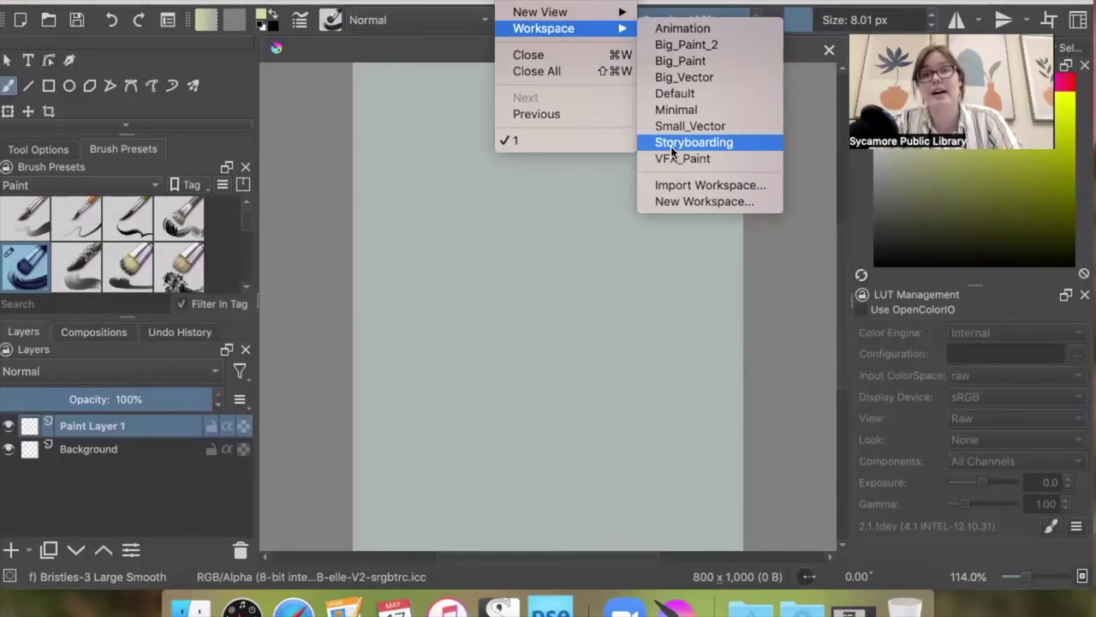
click(745, 97)
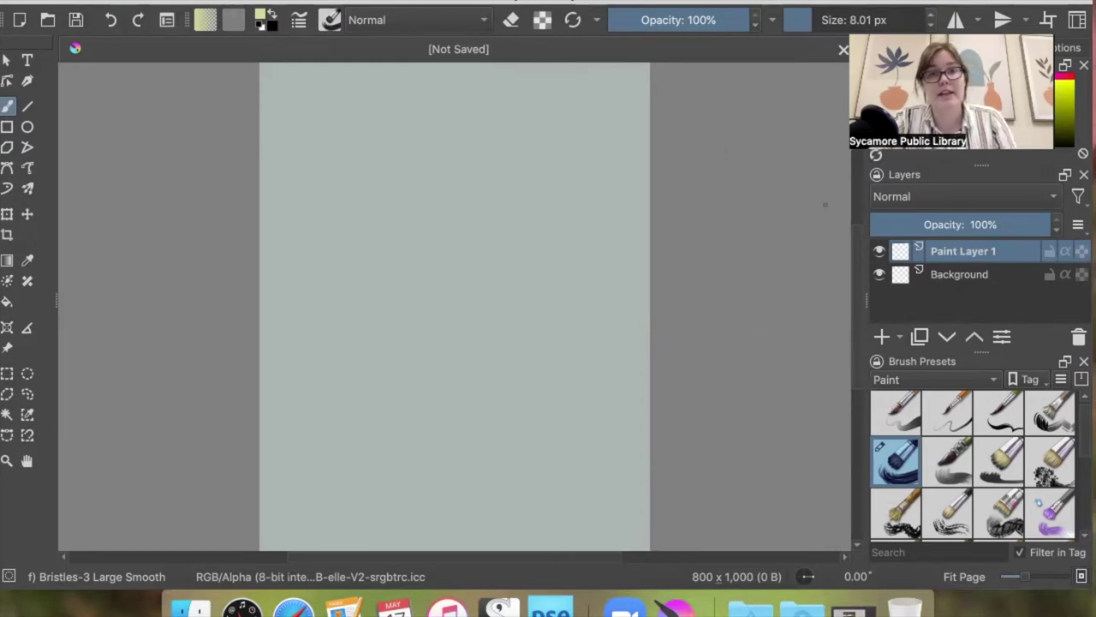
Switch the layout to the Animation workspace.
click(523, 0)
mouse_move(600, 32)
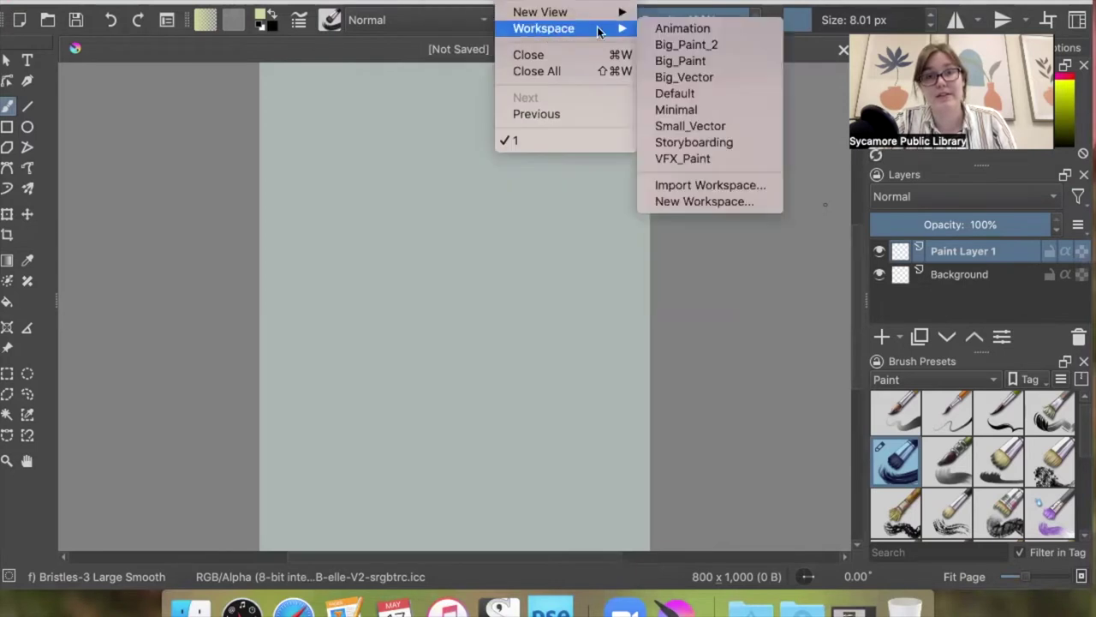
click(668, 29)
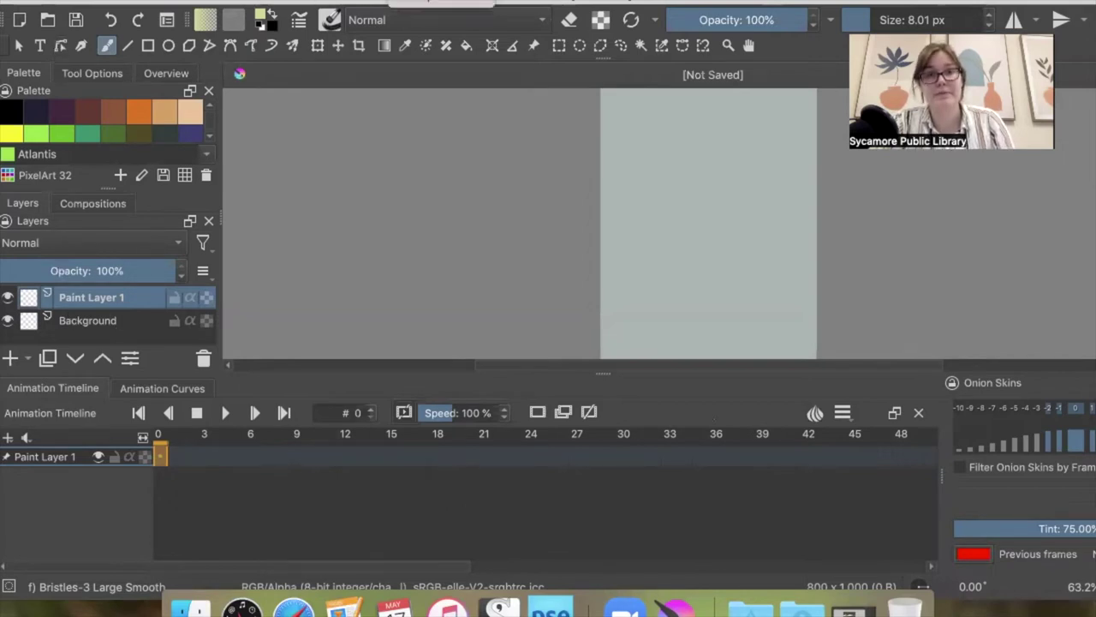
Switch to the Storyboarding workspace, try a single brush dab on the canvas and undo it.
click(449, 2)
mouse_move(616, 28)
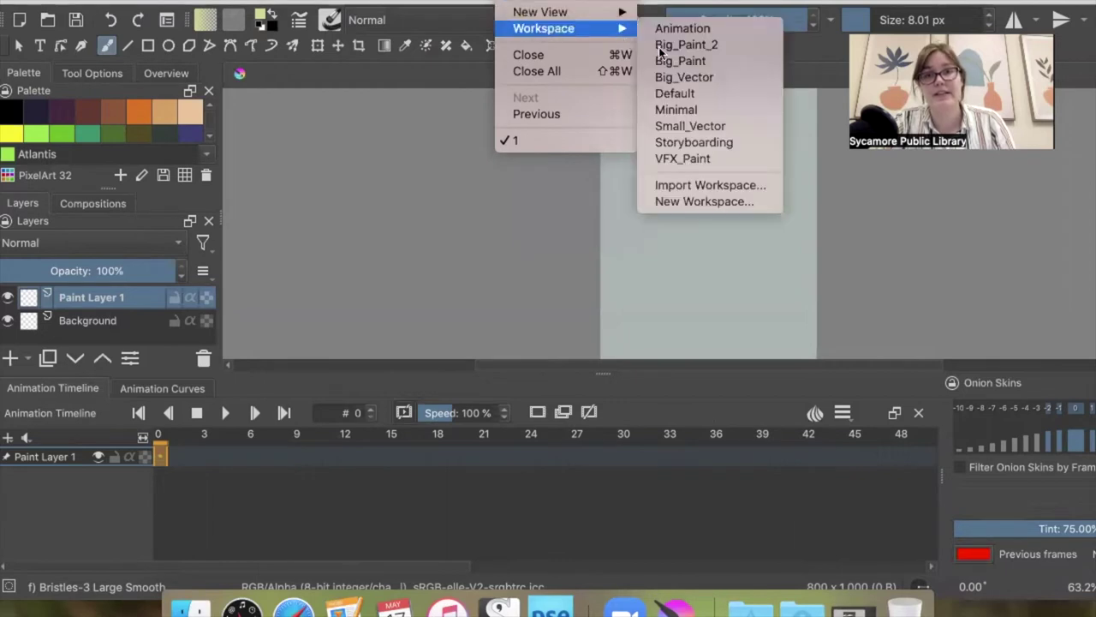
click(669, 146)
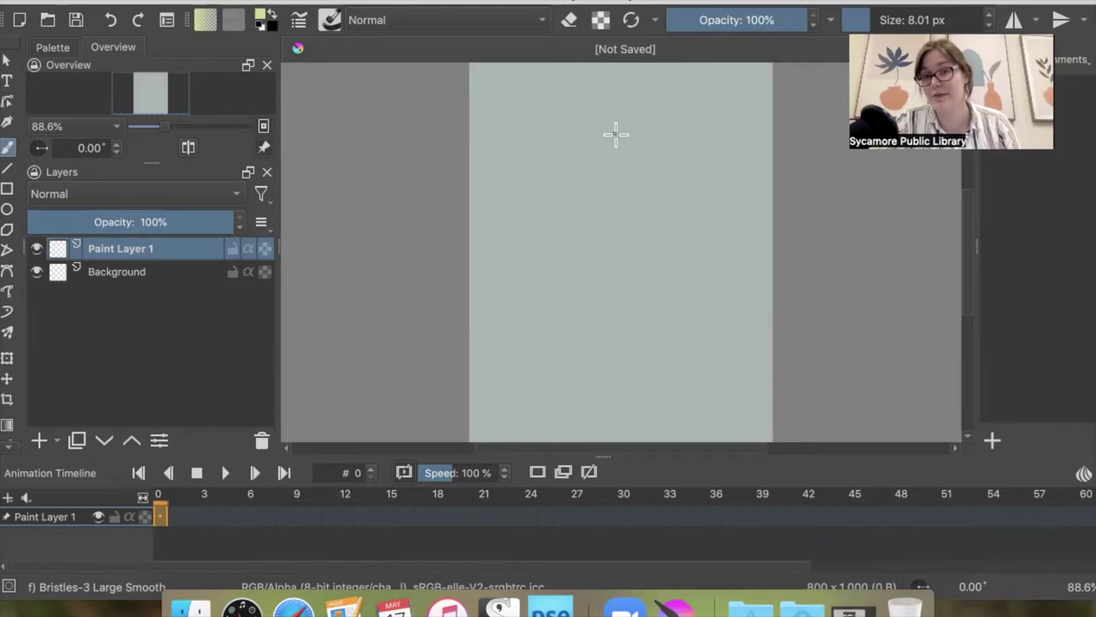
click(614, 133)
key(ctrl+z)
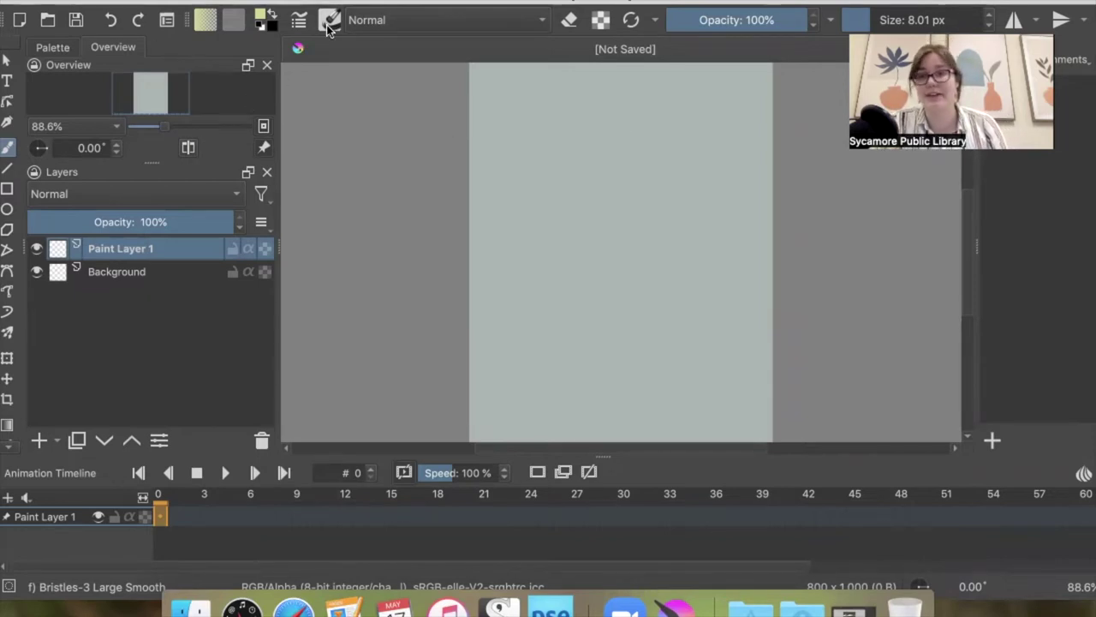
Switch the layout to the Minimal workspace.
click(523, 0)
mouse_move(534, 28)
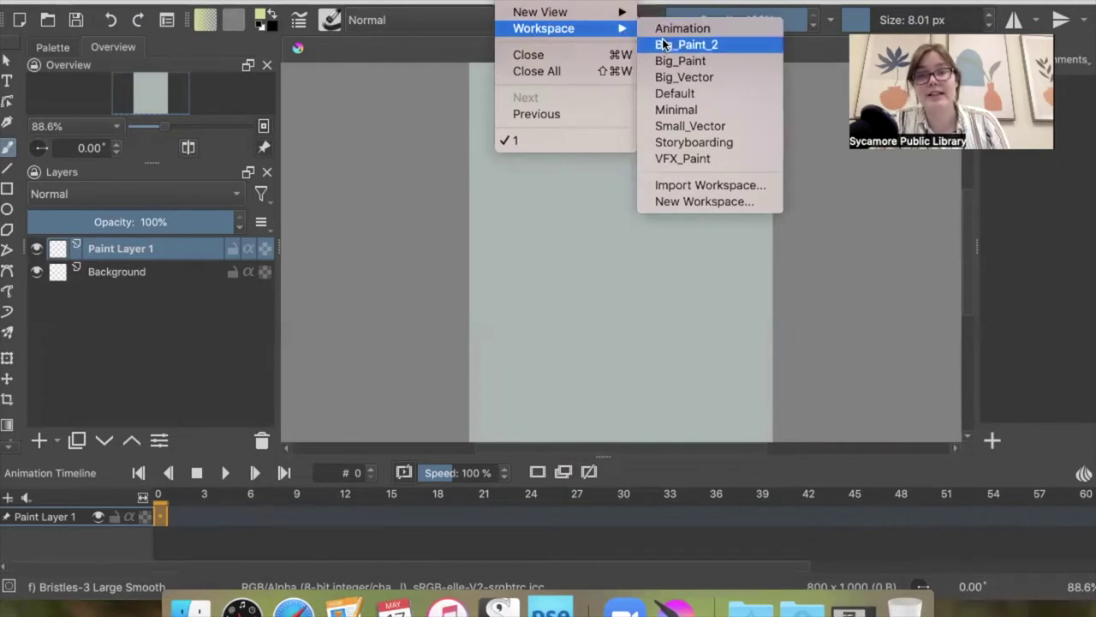
click(673, 109)
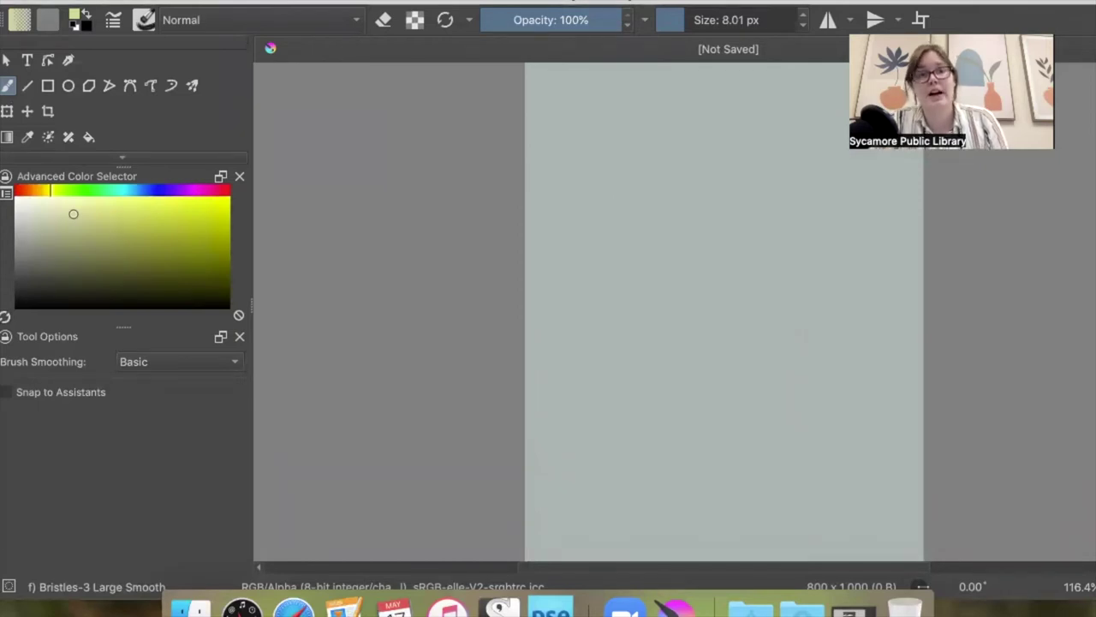
Switch the layout to the VFX_Paint workspace.
click(450, 1)
mouse_move(548, 29)
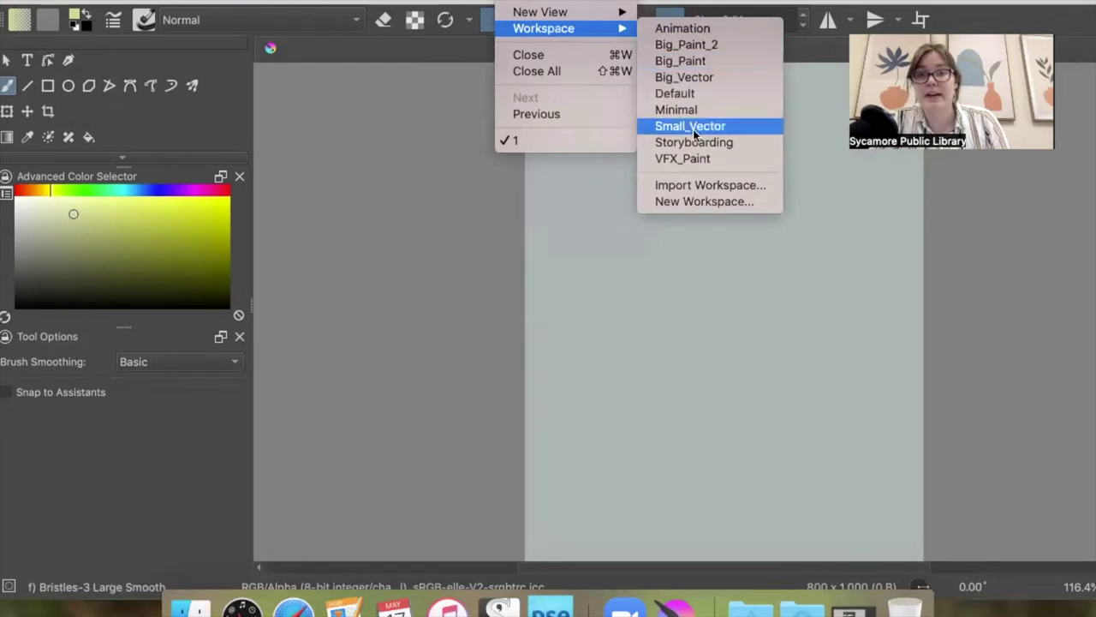
click(689, 158)
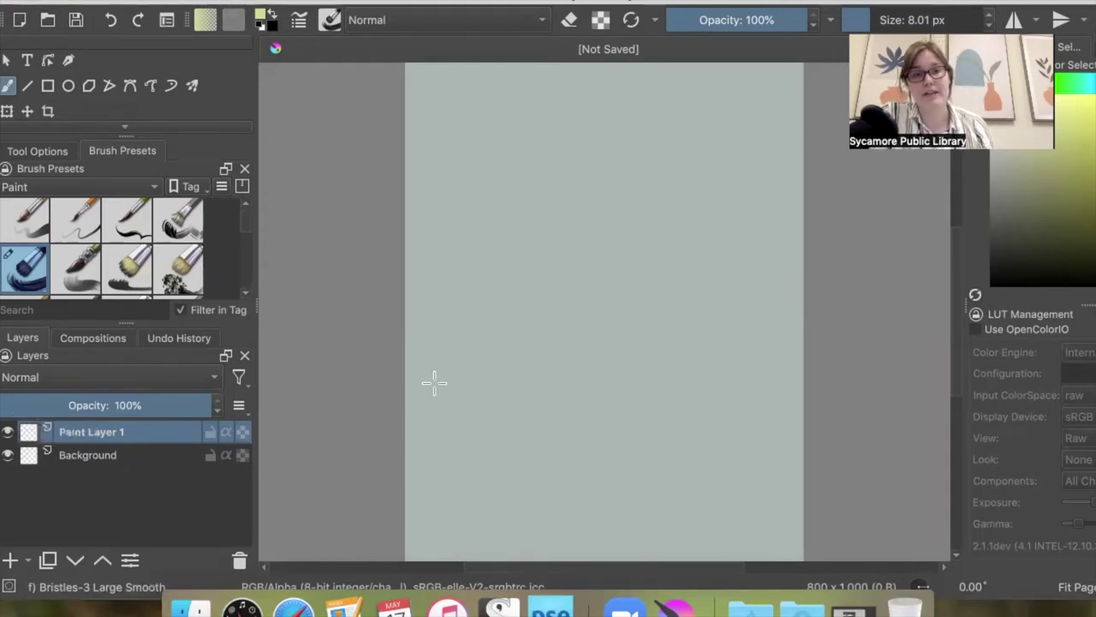
Select the Background layer and Paint Layer 1 in turn, add a paint layer above, and delete that added layer.
key(Page_Down)
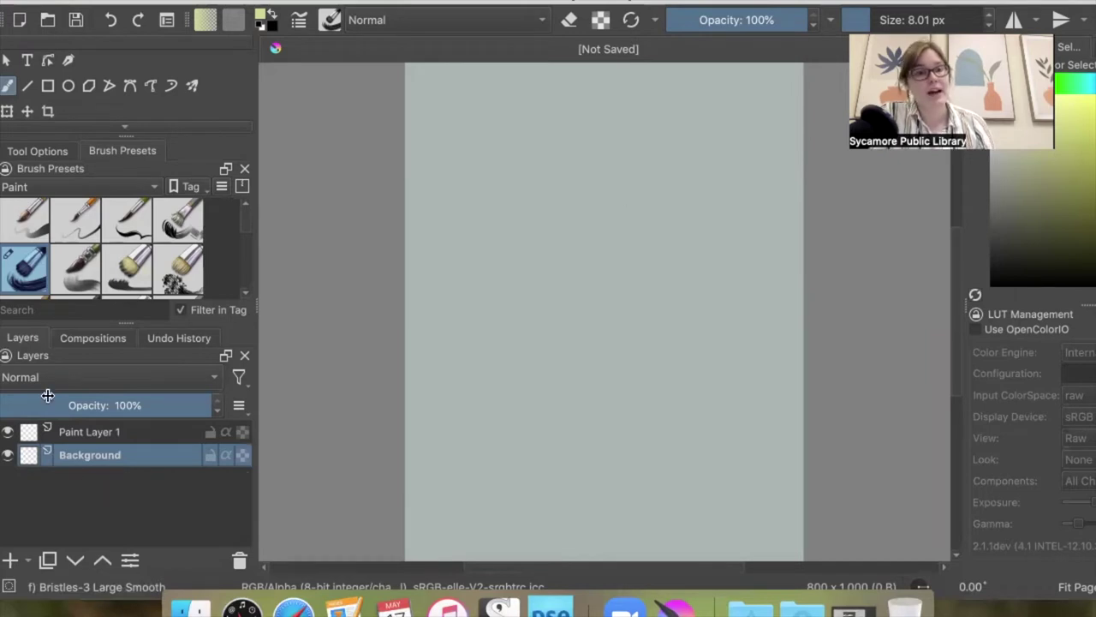
click(83, 439)
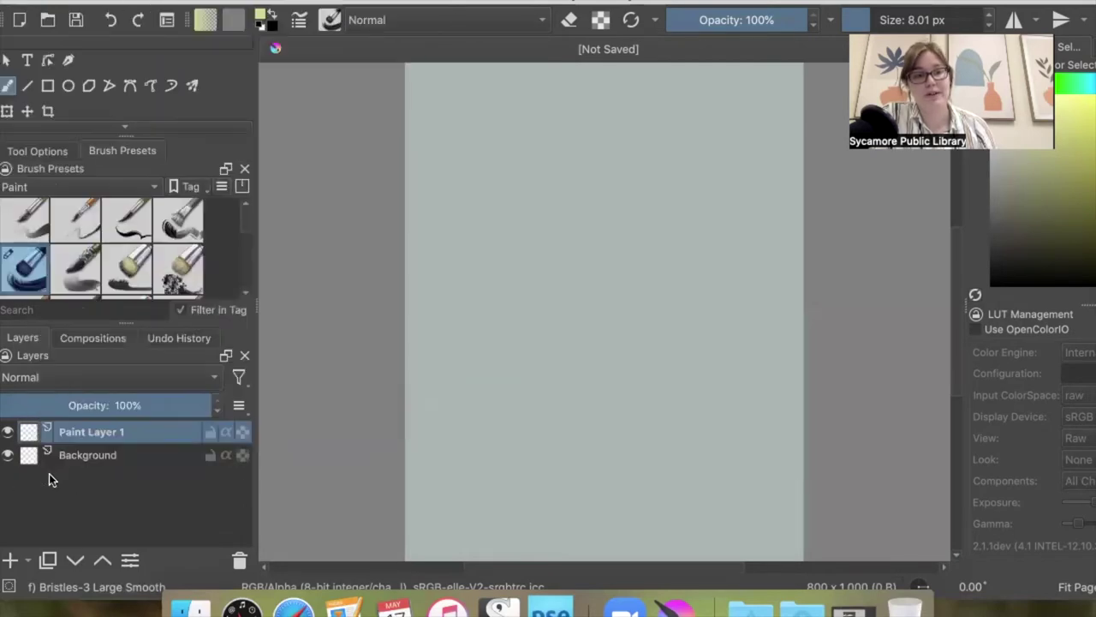
click(10, 561)
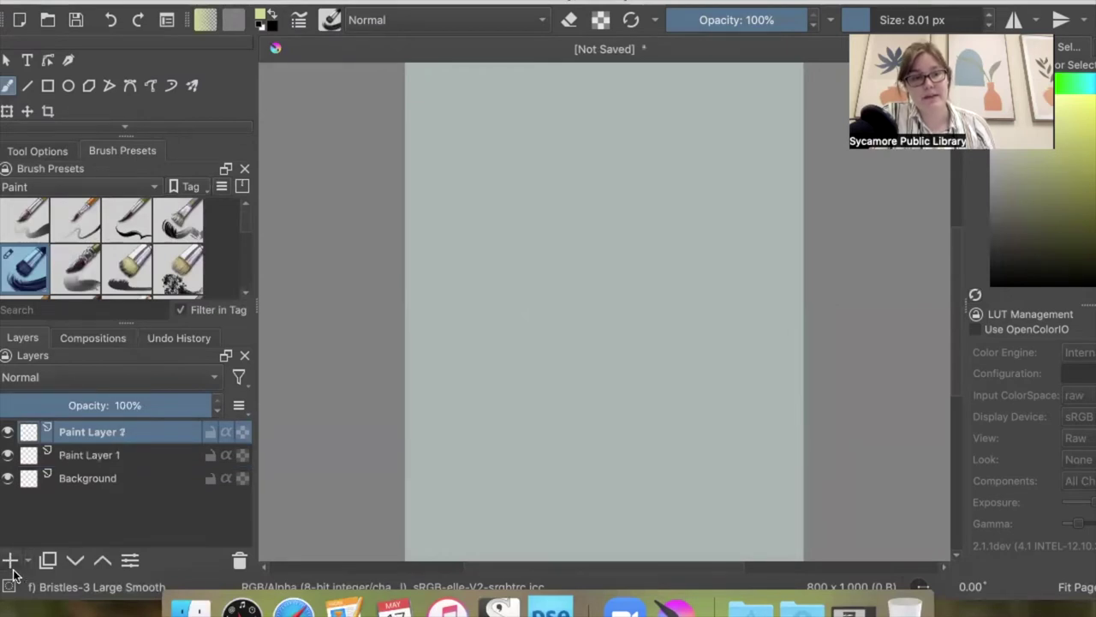
click(240, 563)
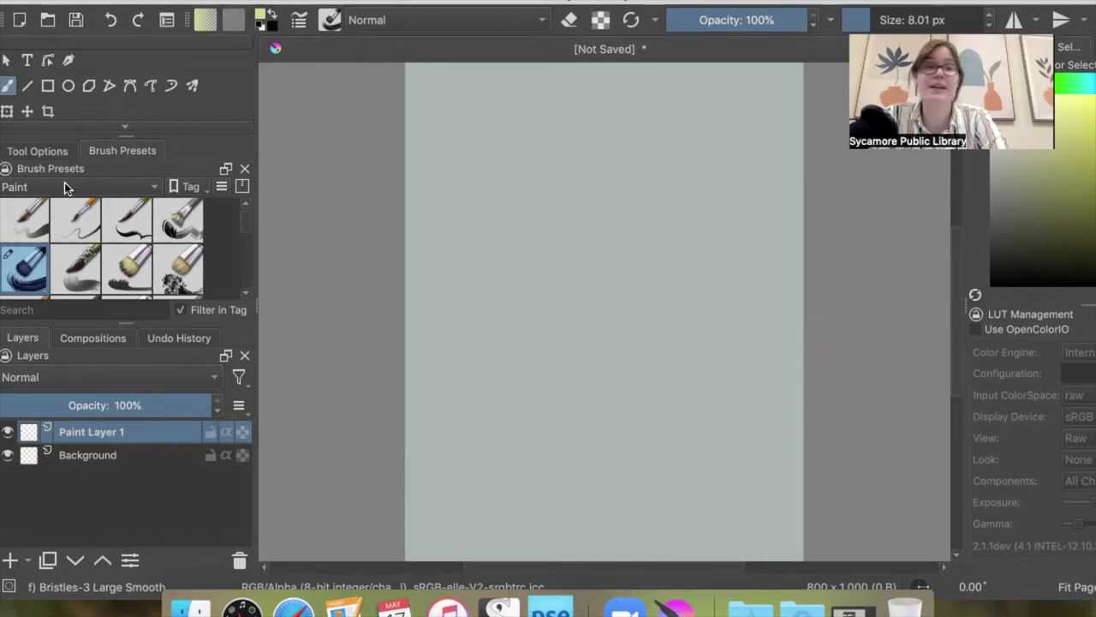
Browse the Paint brush presets and filter the presets by the Textures tag.
scroll(107, 254, down, 3)
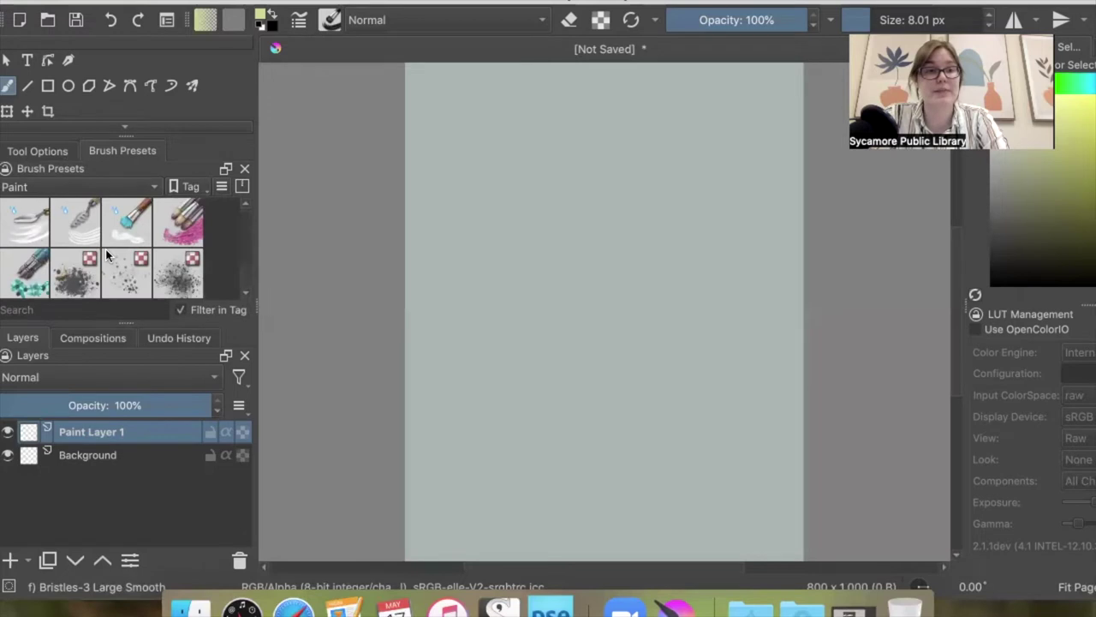
scroll(105, 247, up, 3)
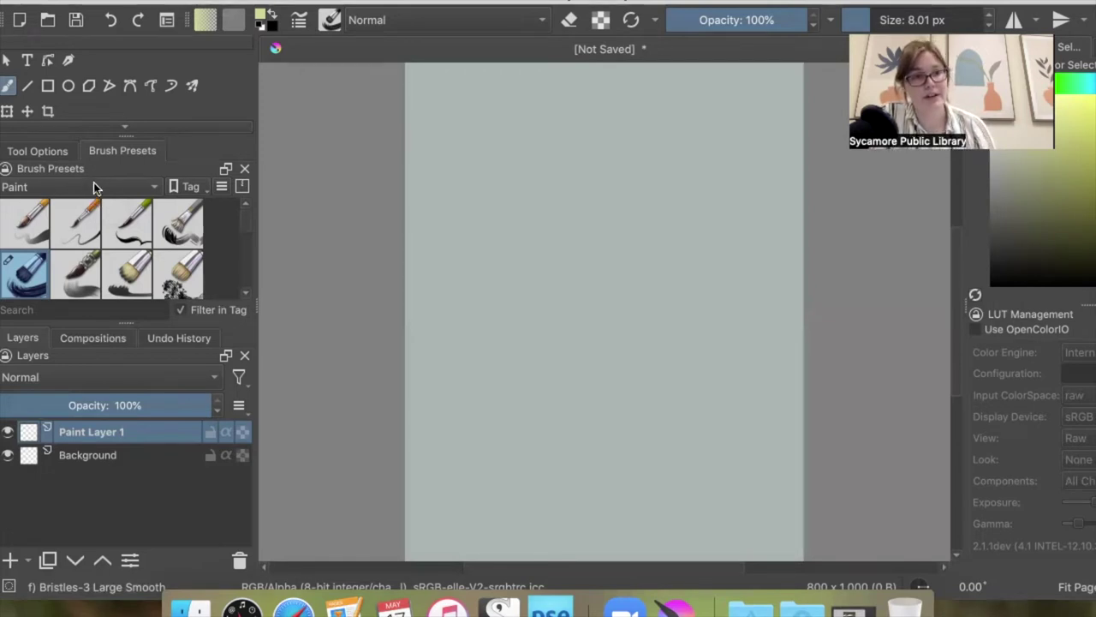
click(95, 185)
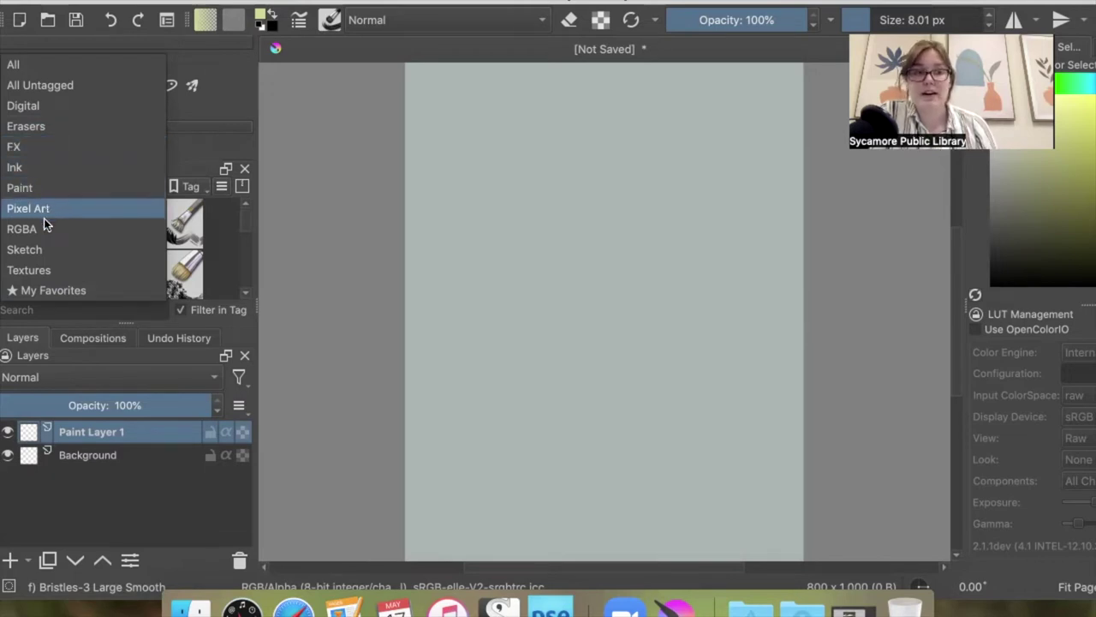
click(38, 269)
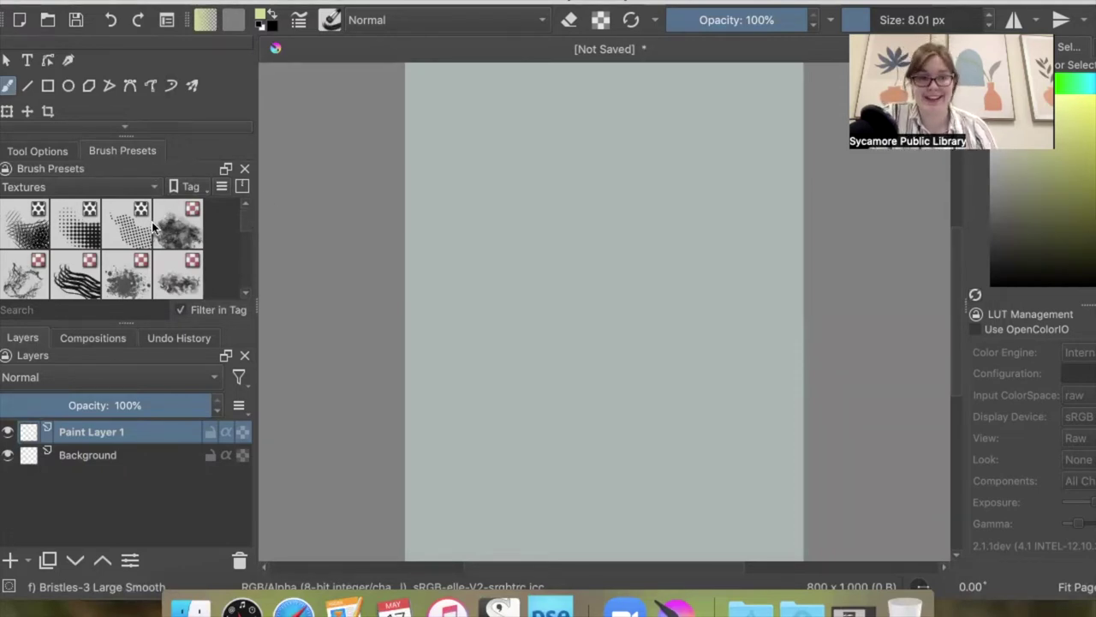
Paint a short diagonal stroke near the middle of the canvas on Paint Layer 1 with the Screentones Regular brush.
scroll(118, 250, down, 5)
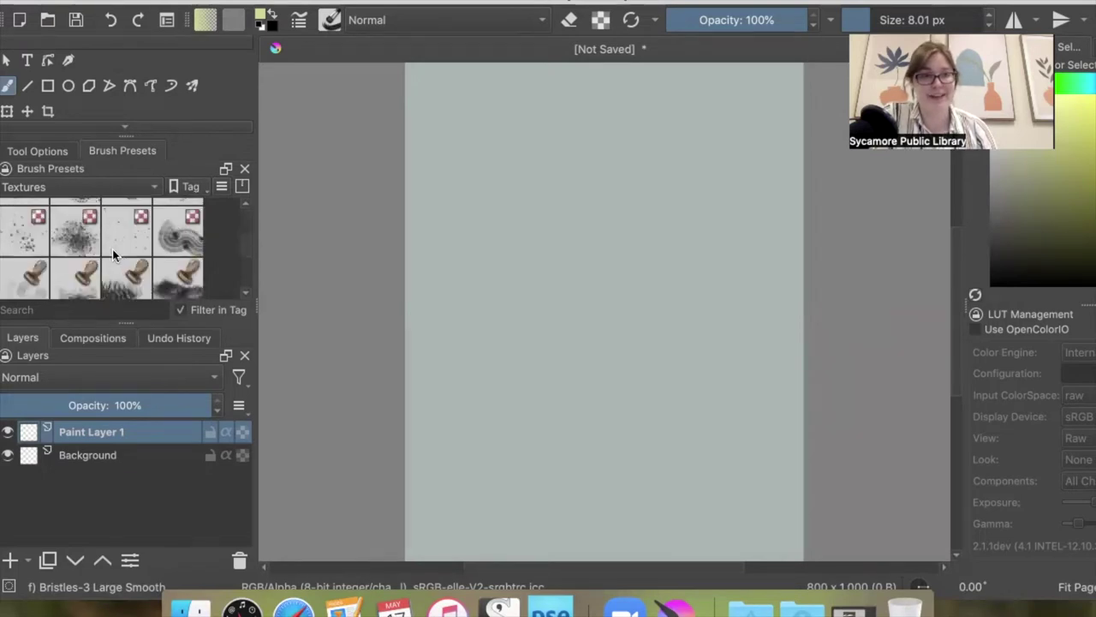
scroll(90, 236, down, 3)
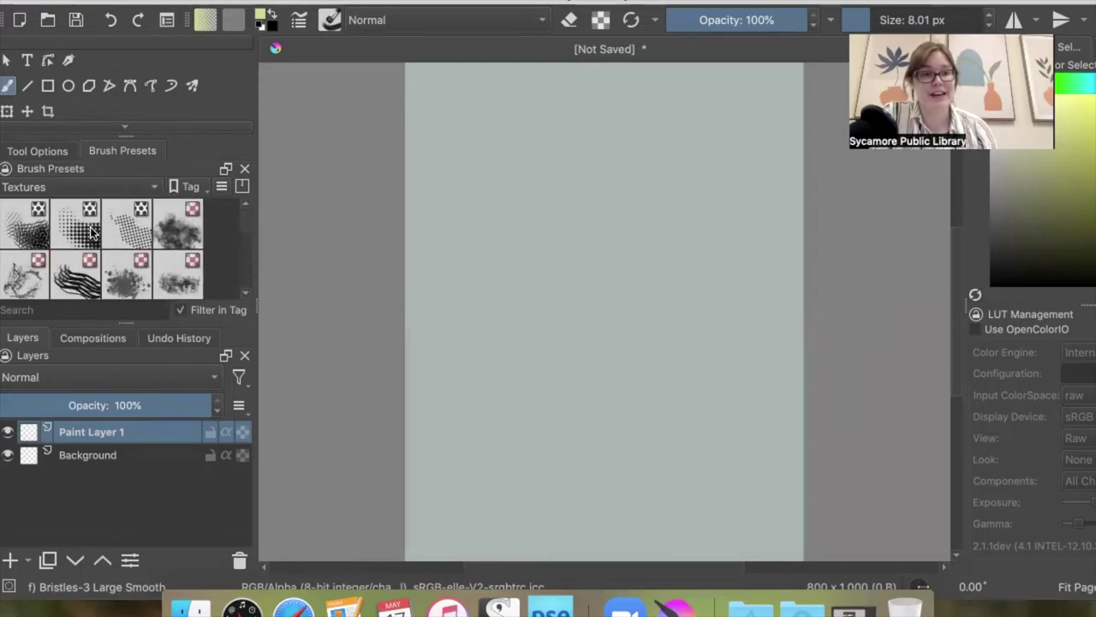
click(126, 217)
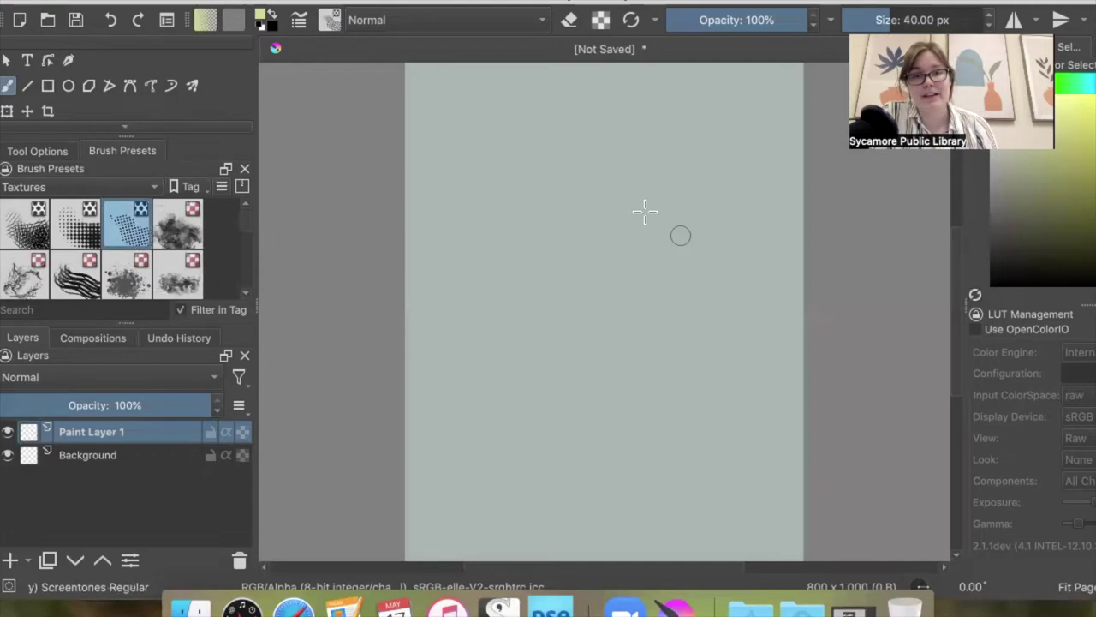
drag(650, 231, 604, 332)
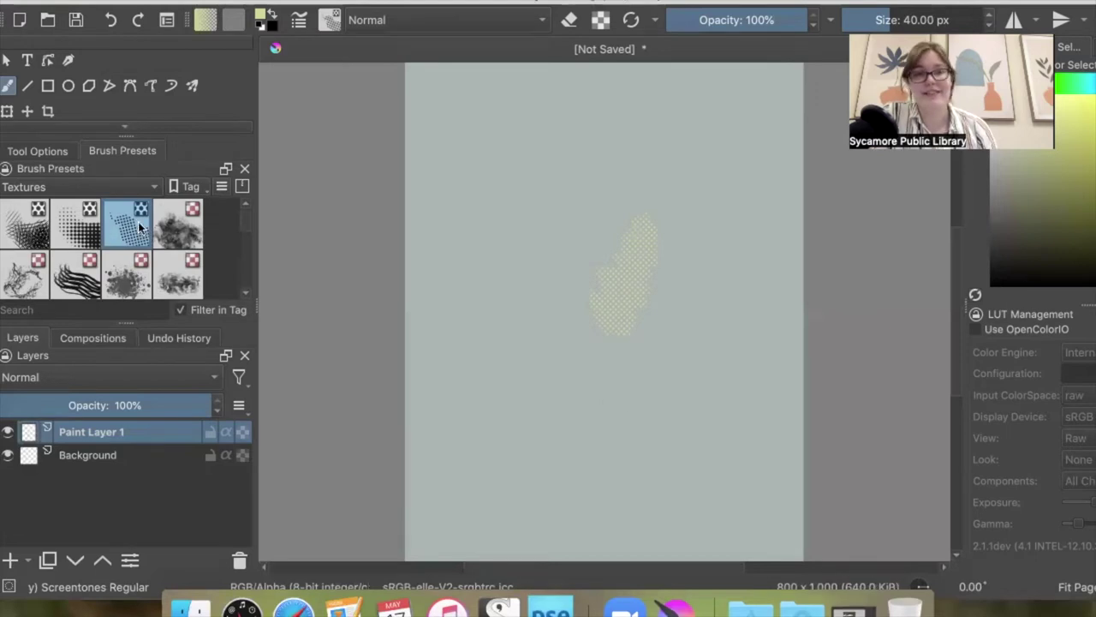
Paint a yellow halftone patch in the upper-left part of the canvas with the Screentone Pressure brush.
click(75, 225)
mouse_move(551, 196)
mouse_down()
mouse_move(467, 284)
mouse_move(493, 304)
mouse_move(523, 239)
mouse_move(490, 287)
mouse_move(535, 257)
mouse_move(551, 192)
mouse_move(588, 209)
mouse_move(556, 257)
mouse_up()
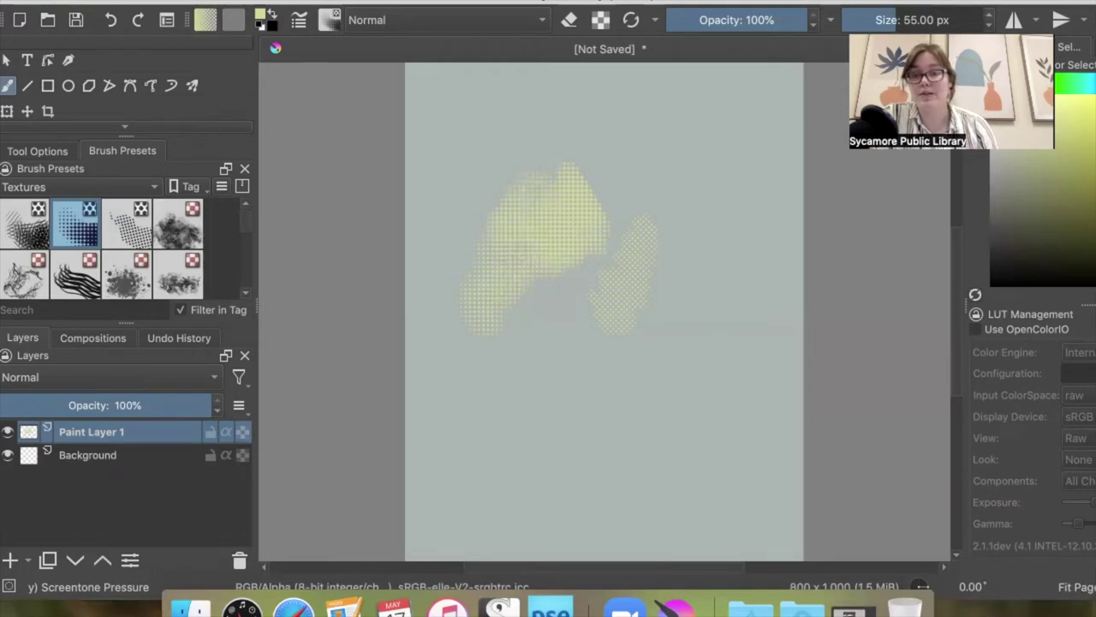
Try light yellow and olive shades in the Advanced Color Selector and settle on a dark blue.
drag(1081, 6, 966, 13)
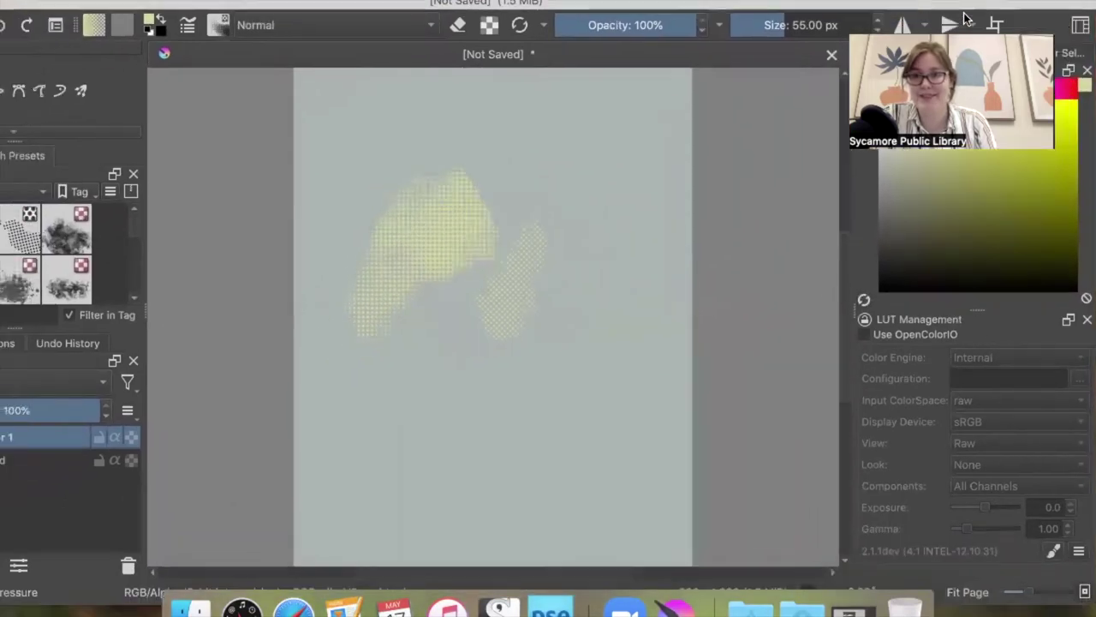
drag(1050, 24, 856, 25)
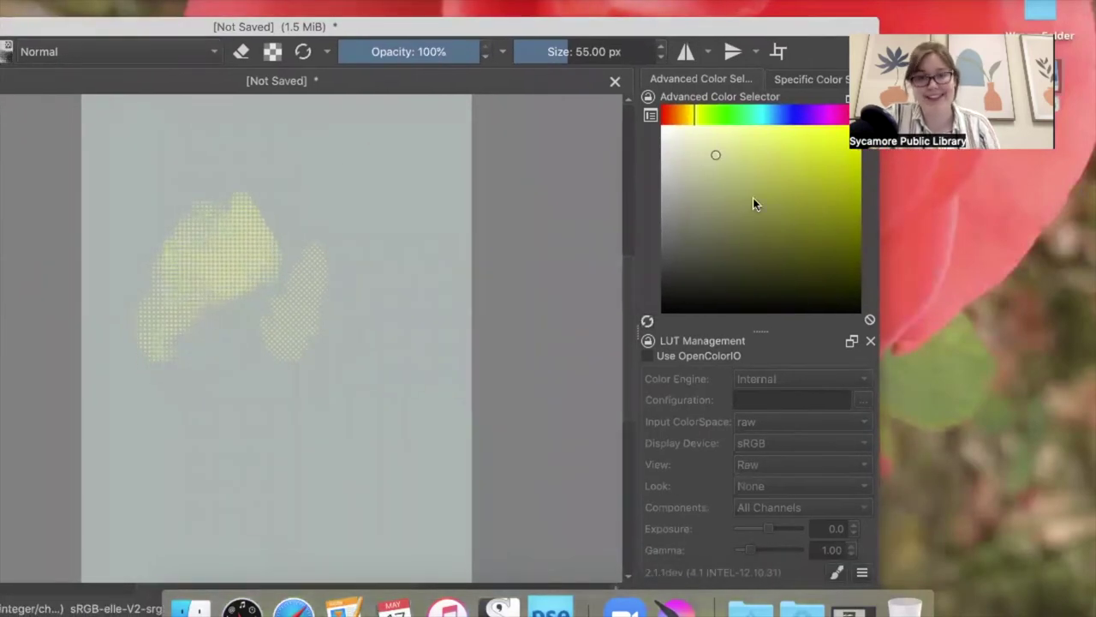
click(716, 153)
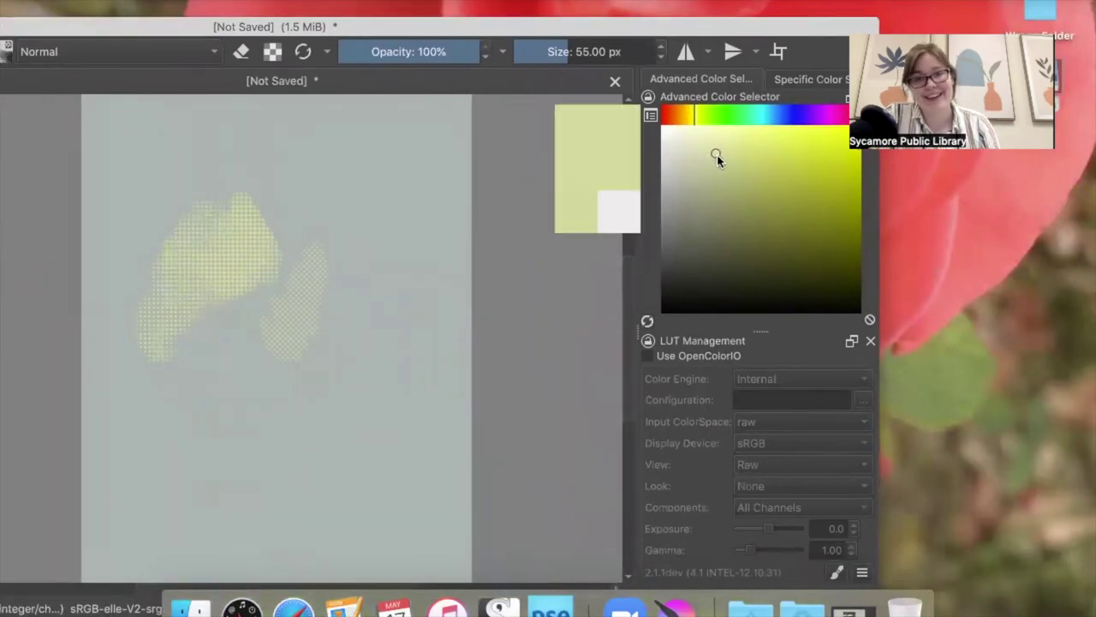
click(807, 218)
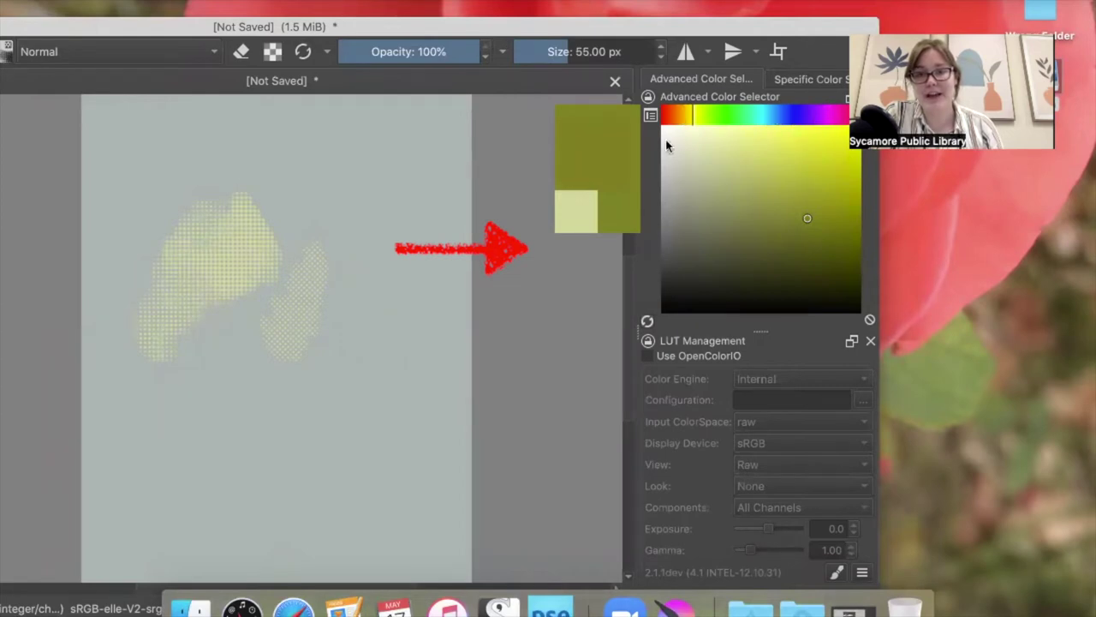
scroll(747, 223, down, 5)
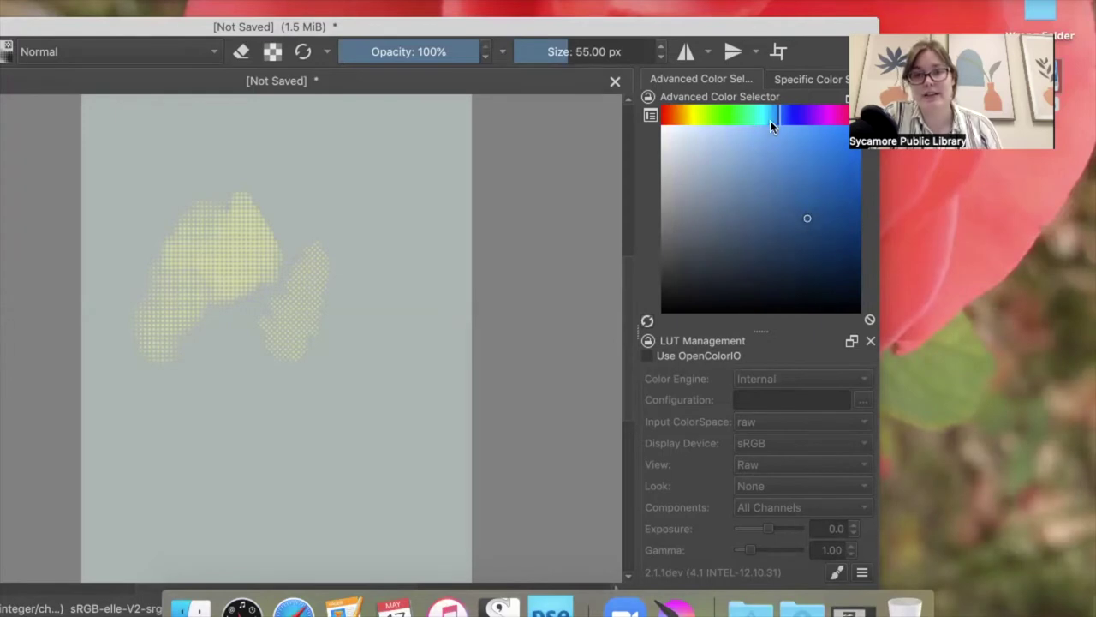
drag(780, 113, 793, 112)
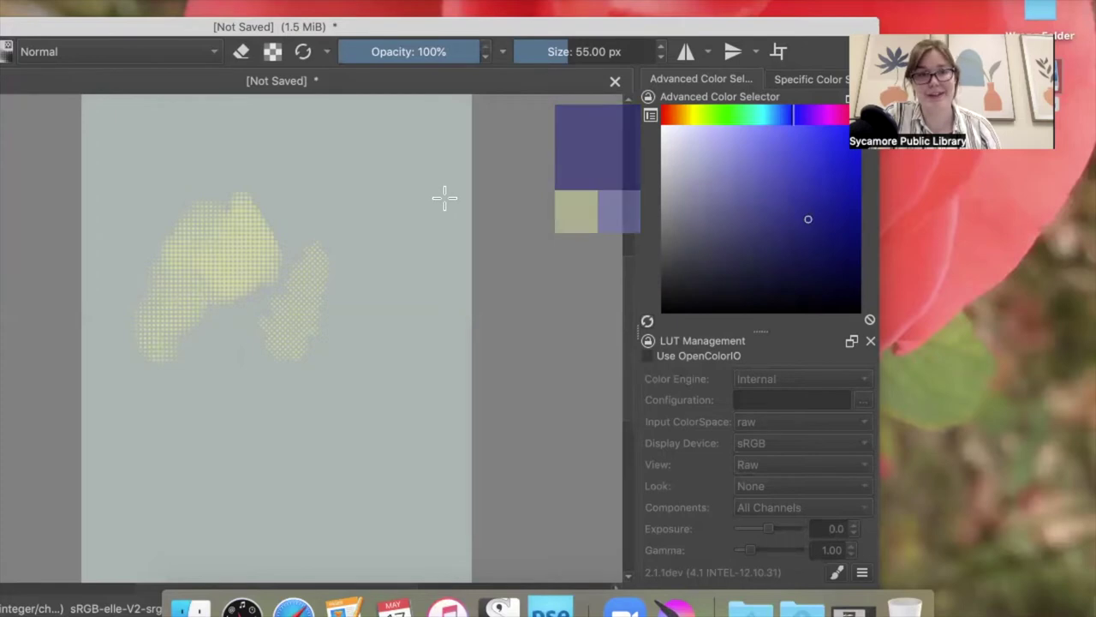
Paint a dark blue halftone patch along the upper part of the canvas's right edge with the Screentone Pressure brush.
mouse_move(441, 201)
mouse_down()
mouse_move(394, 213)
mouse_move(386, 233)
mouse_move(380, 220)
mouse_move(403, 225)
mouse_move(401, 244)
mouse_move(354, 245)
mouse_move(372, 245)
mouse_move(347, 274)
mouse_up()
mouse_move(431, 189)
mouse_down()
mouse_move(412, 211)
mouse_move(460, 193)
mouse_move(437, 221)
mouse_move(528, 211)
mouse_up()
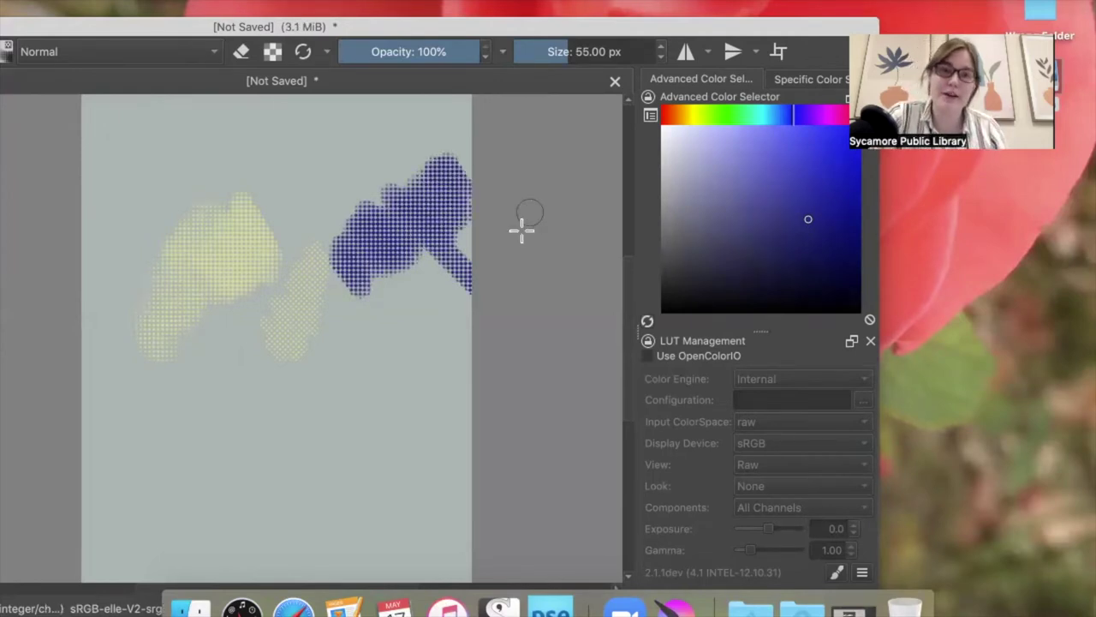
mouse_move(449, 242)
mouse_down()
mouse_move(445, 264)
mouse_move(385, 289)
mouse_move(355, 318)
mouse_up()
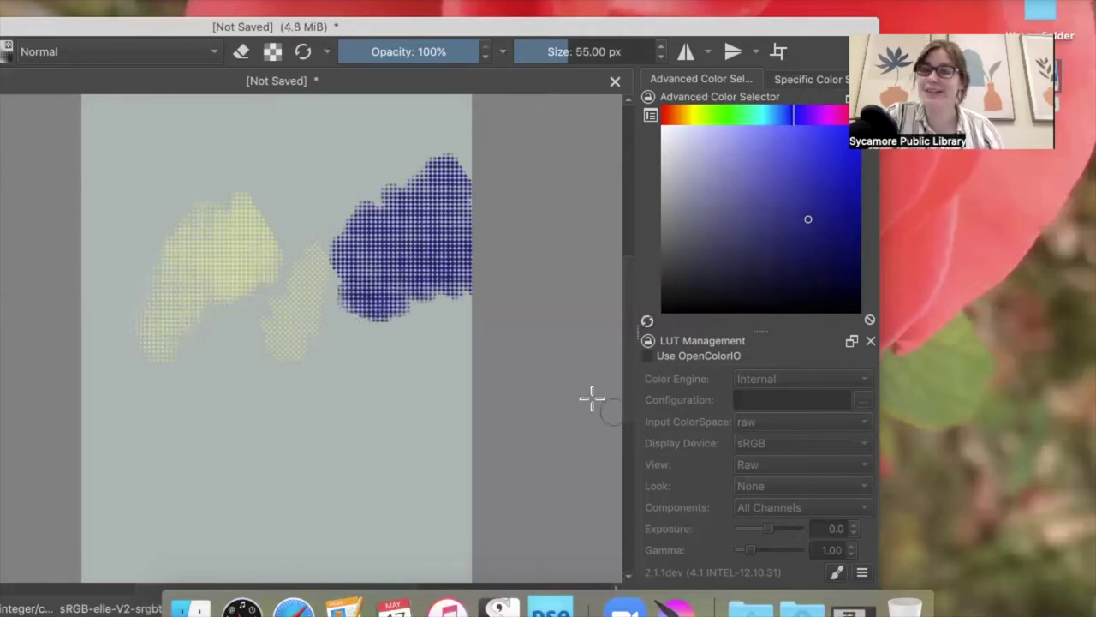
Delete the painted Paint Layer 1 and add a new empty paint layer above the Background.
double_click(97, 27)
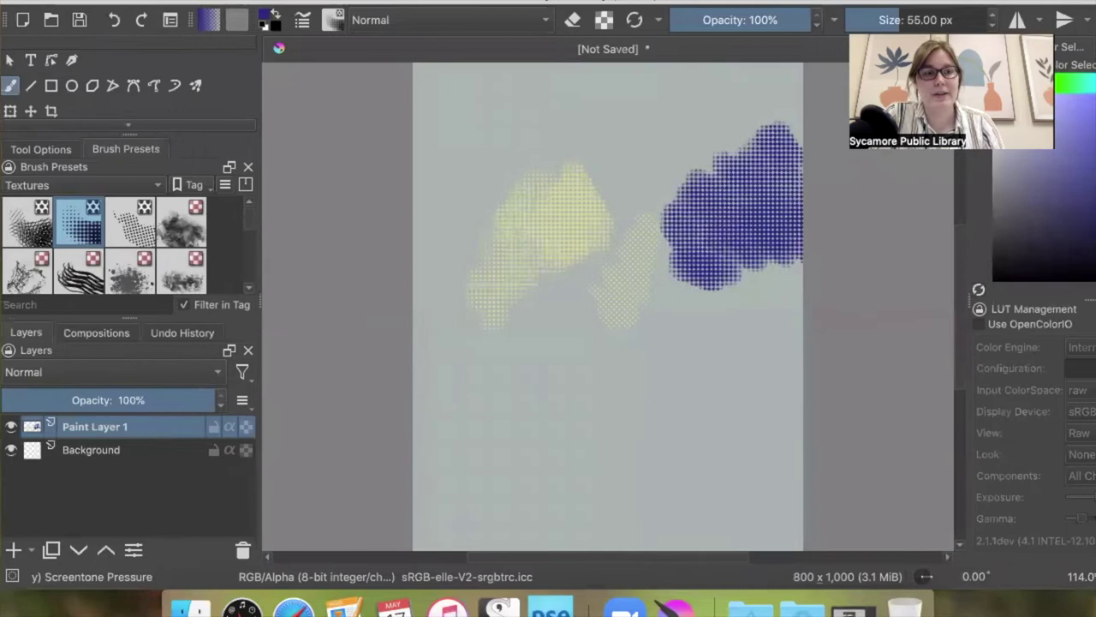
click(243, 551)
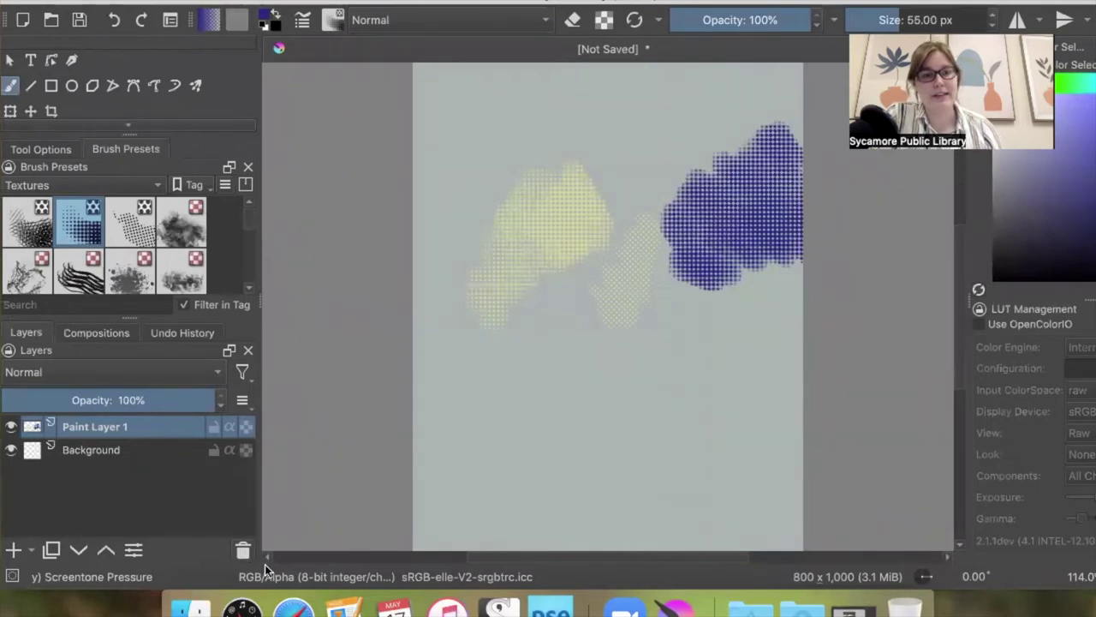
click(12, 549)
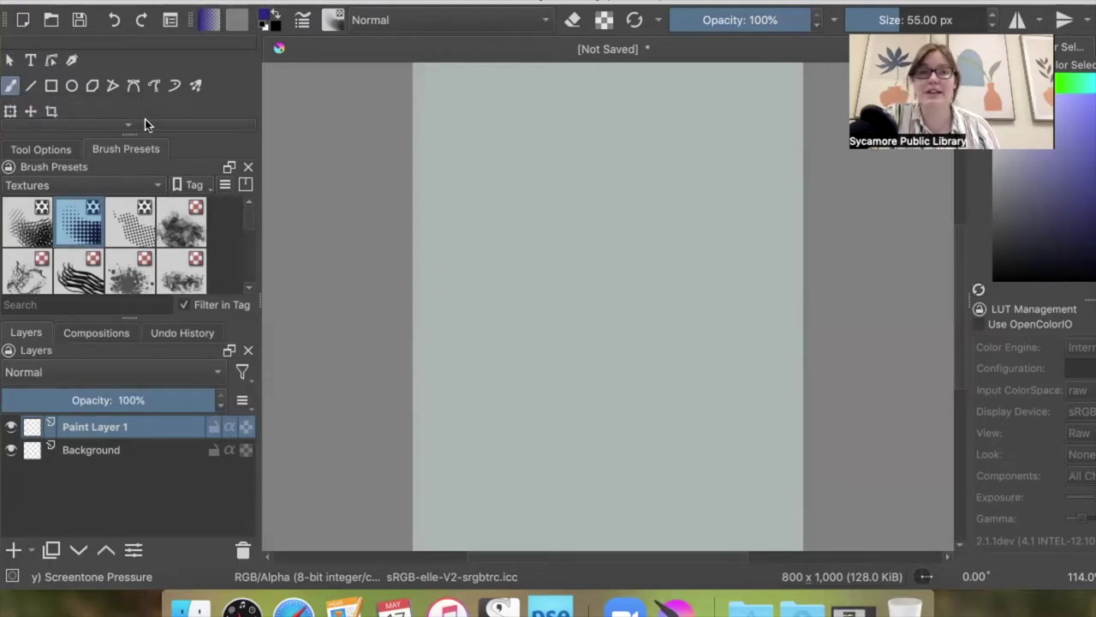
Enlarge the toolbox to reveal all its tools and shrink it again to give the brush presets more room.
drag(121, 138, 128, 239)
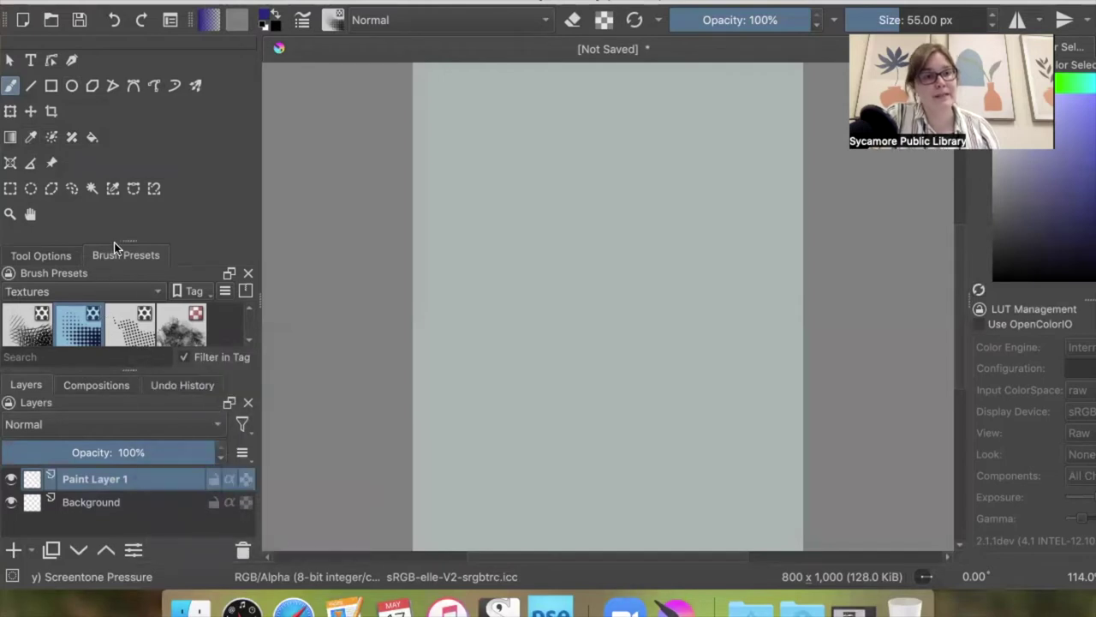
mouse_move(142, 237)
mouse_down()
mouse_move(133, 104)
mouse_move(118, 107)
mouse_up()
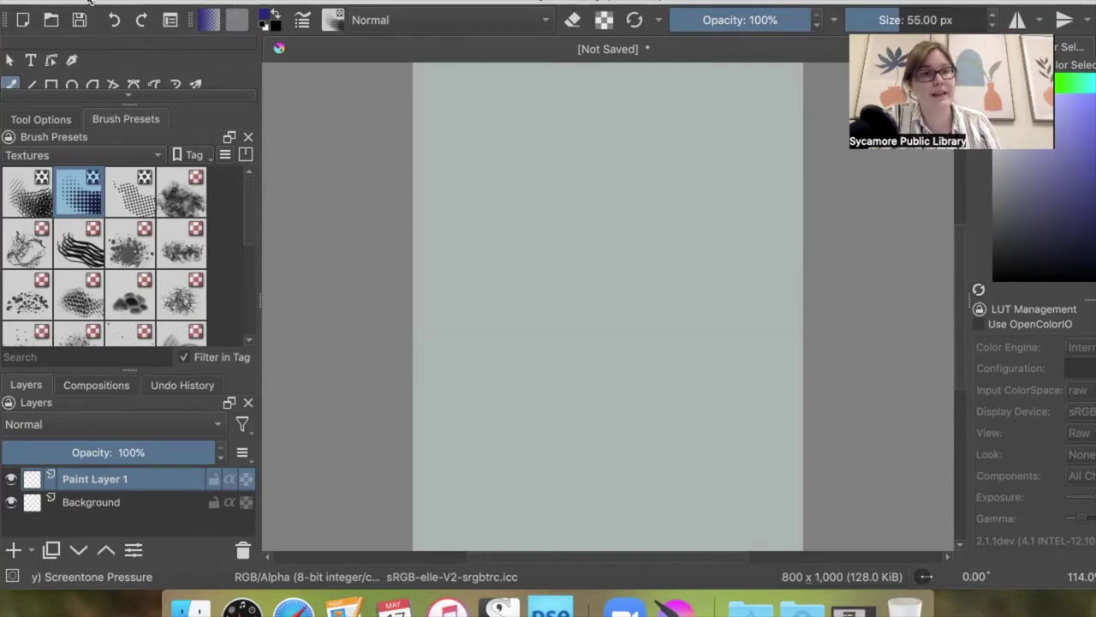
Choose the Basic-5 Size Opacity brush from the Paint presets.
mouse_move(94, 4)
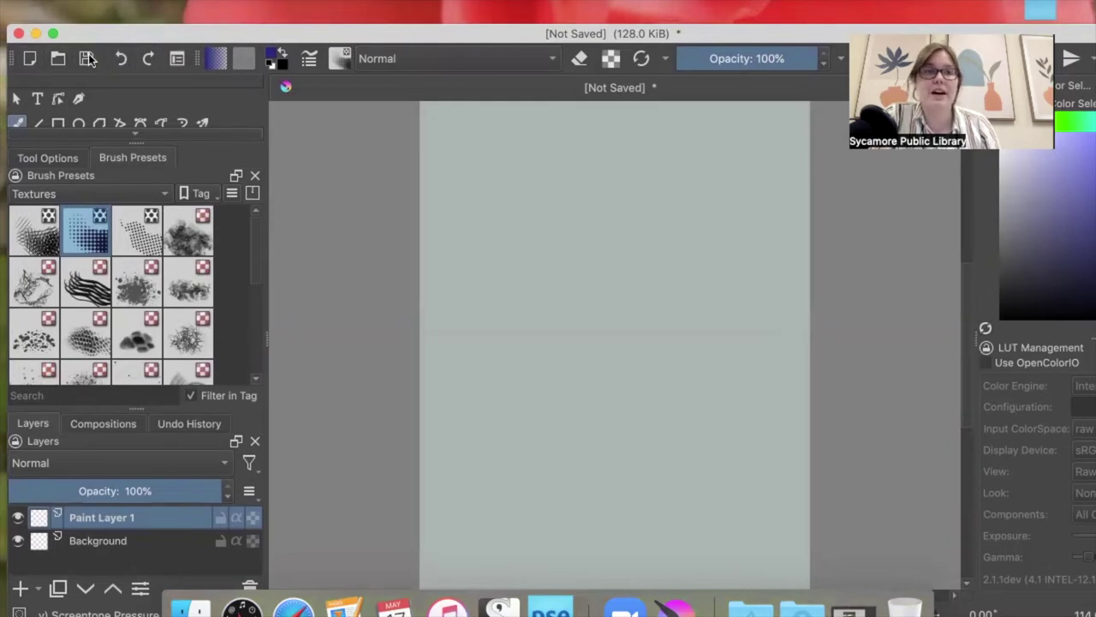
click(341, 58)
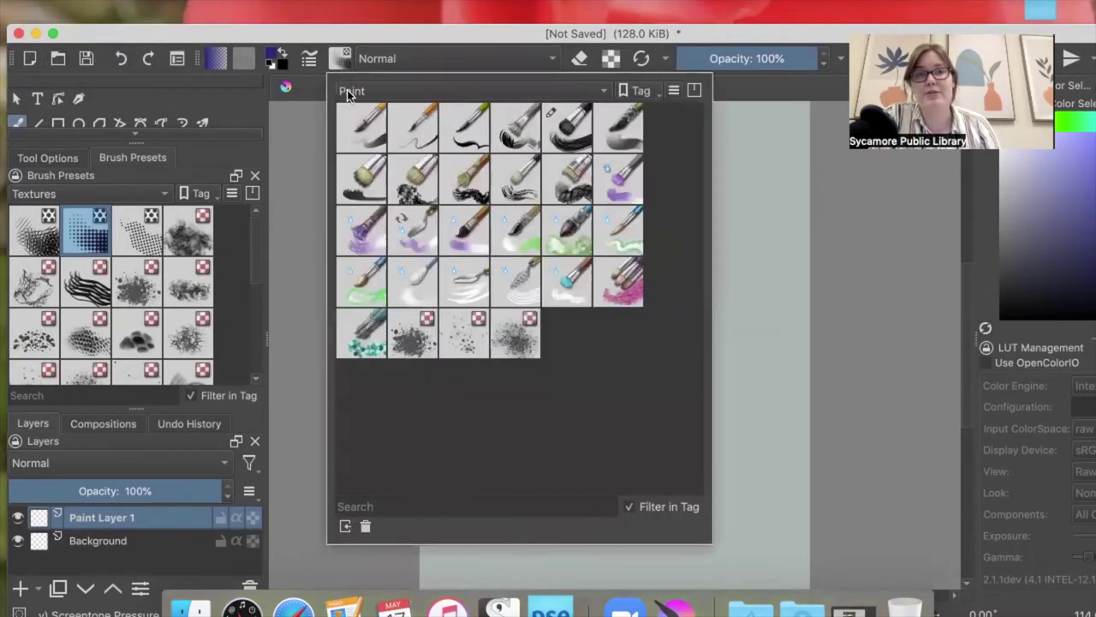
click(363, 131)
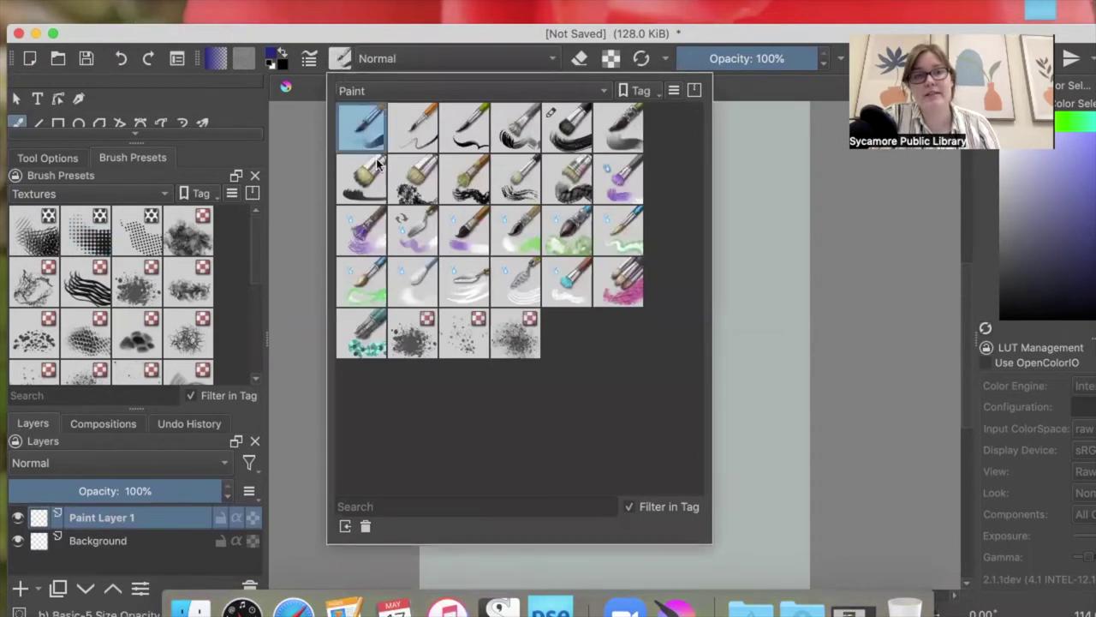
Open the color wheel dialog for the painting colors and close it without picking a color.
click(285, 65)
click(274, 57)
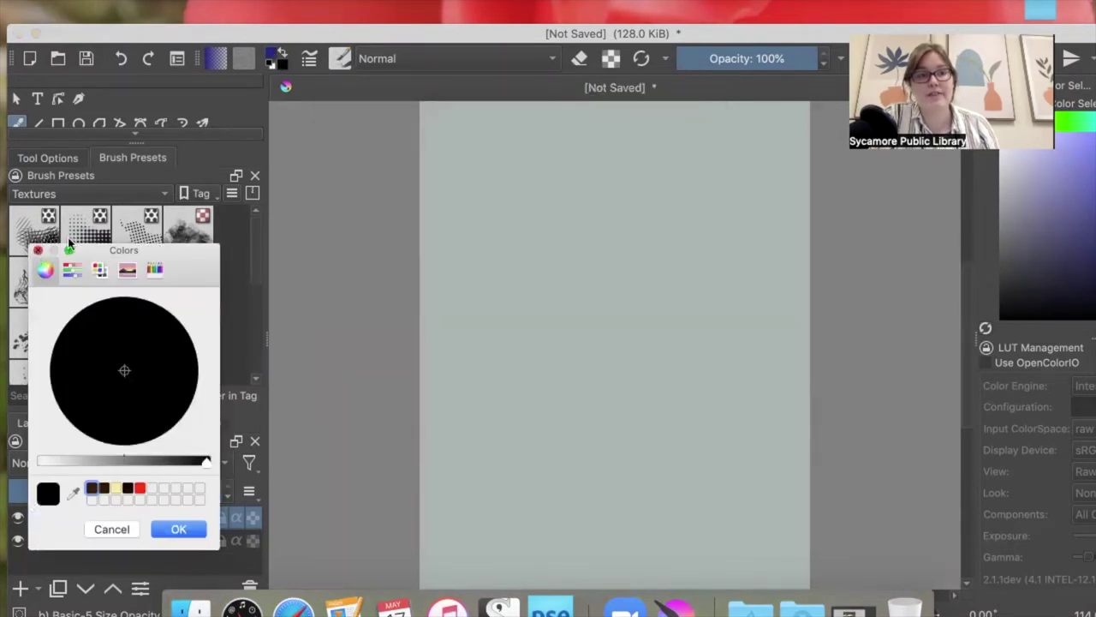
click(38, 251)
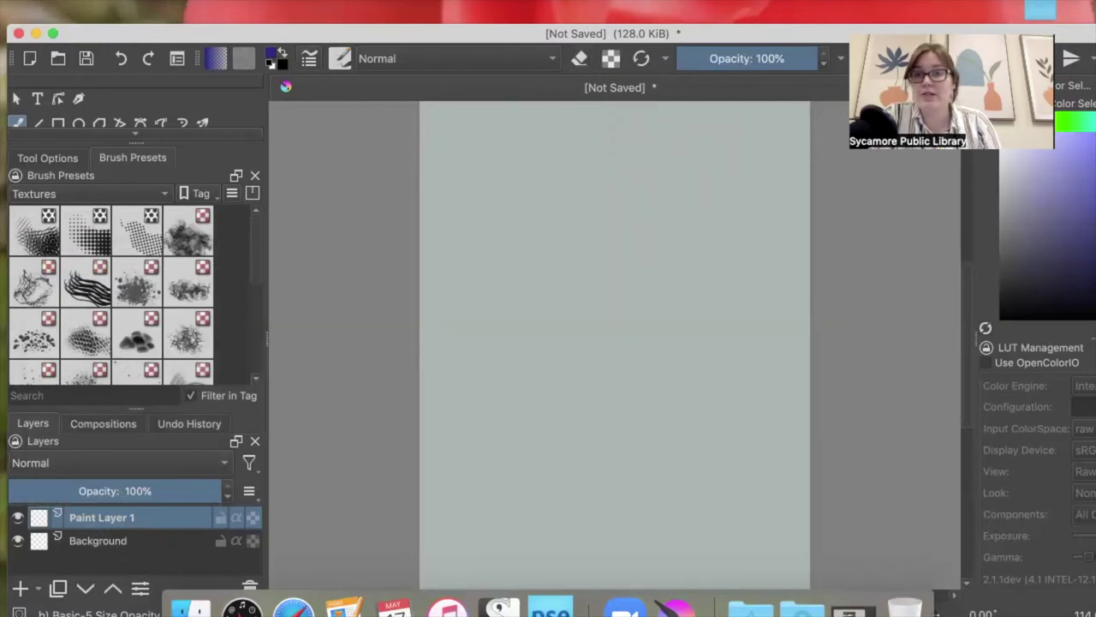
Paint a thick vertical dark blue stroke near the canvas's left edge on Paint Layer 1.
drag(833, 133, 719, 49)
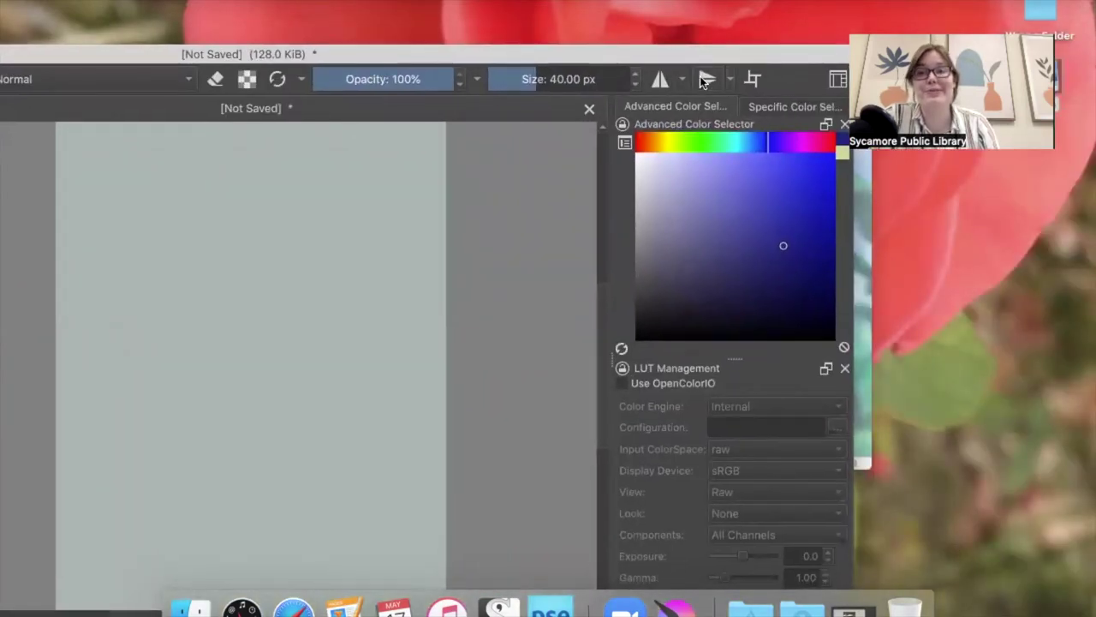
drag(129, 58, 458, 3)
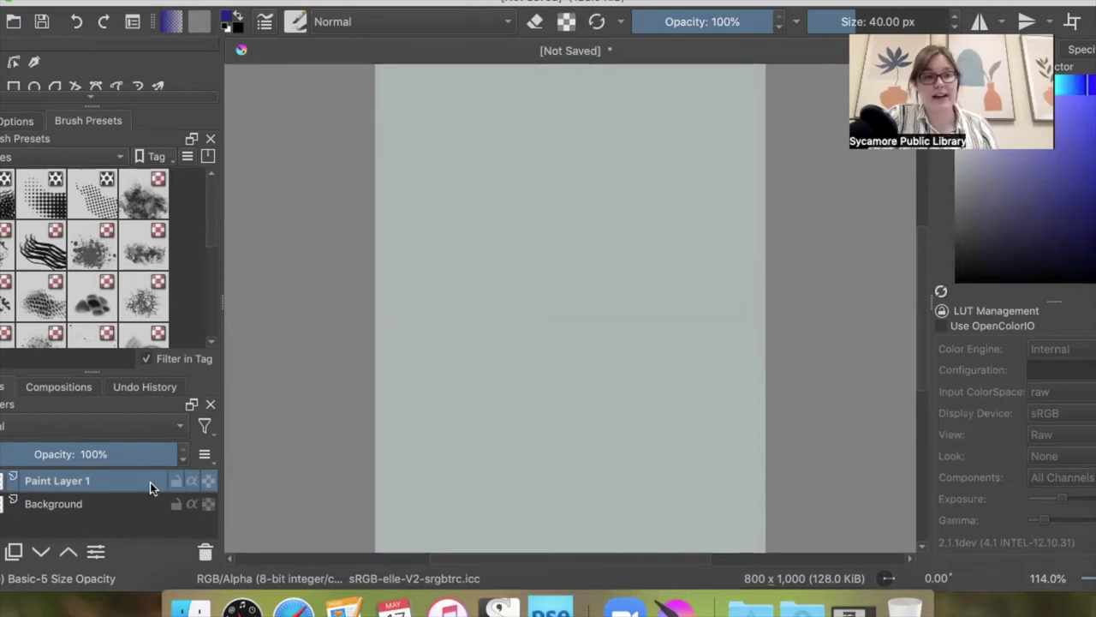
drag(239, 3, 286, 3)
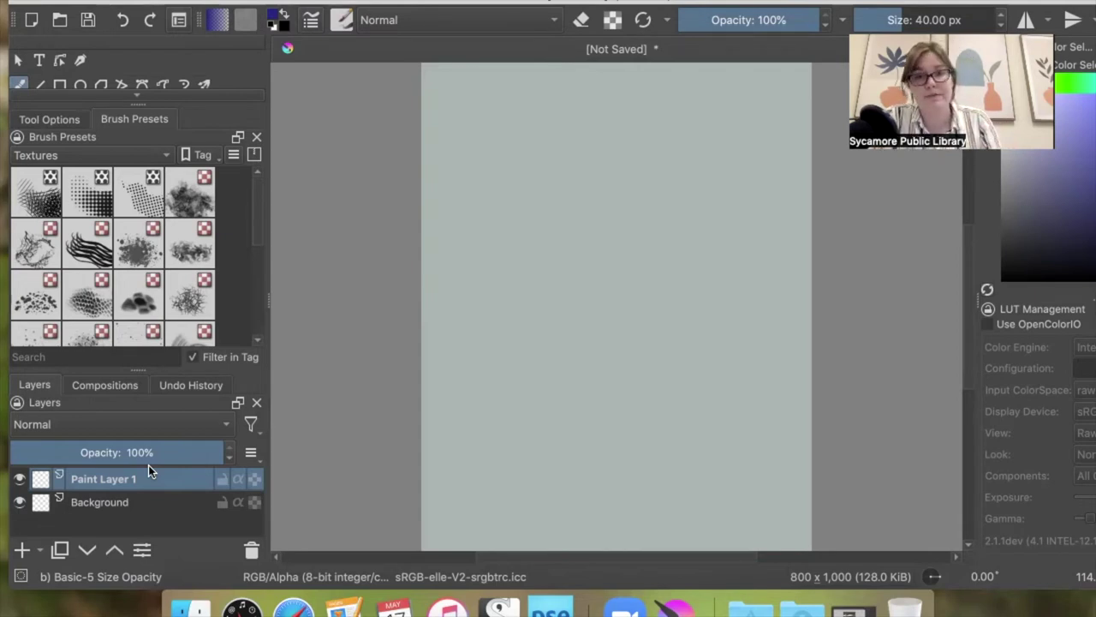
drag(466, 184, 465, 283)
drag(461, 206, 471, 181)
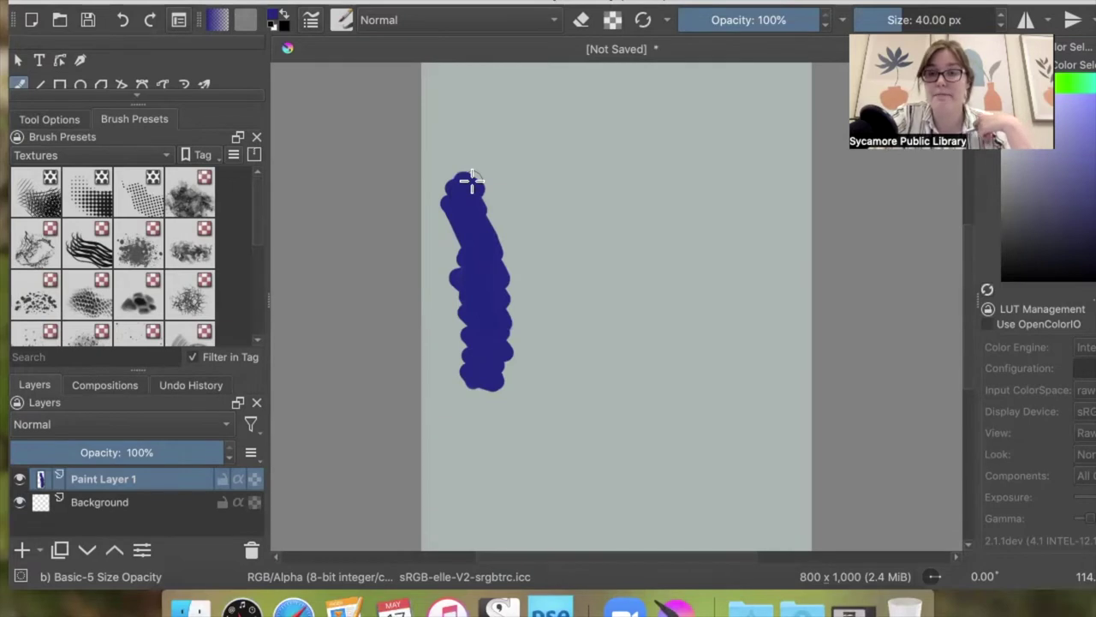
Mirror the canvas view horizontally and flip it back to the normal orientation.
key(m)
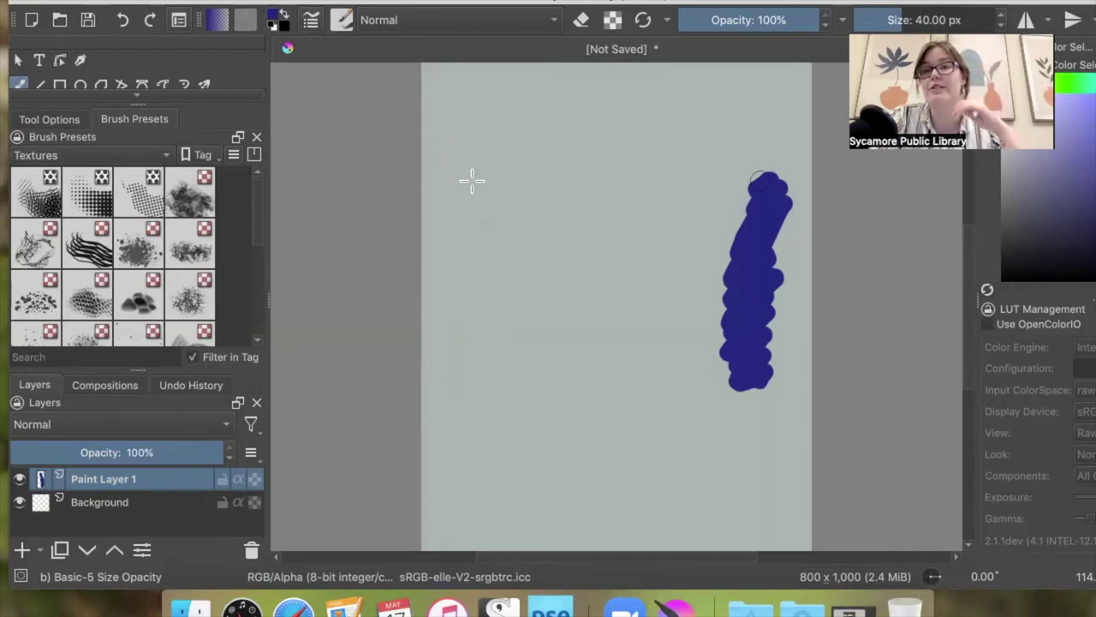
key(m)
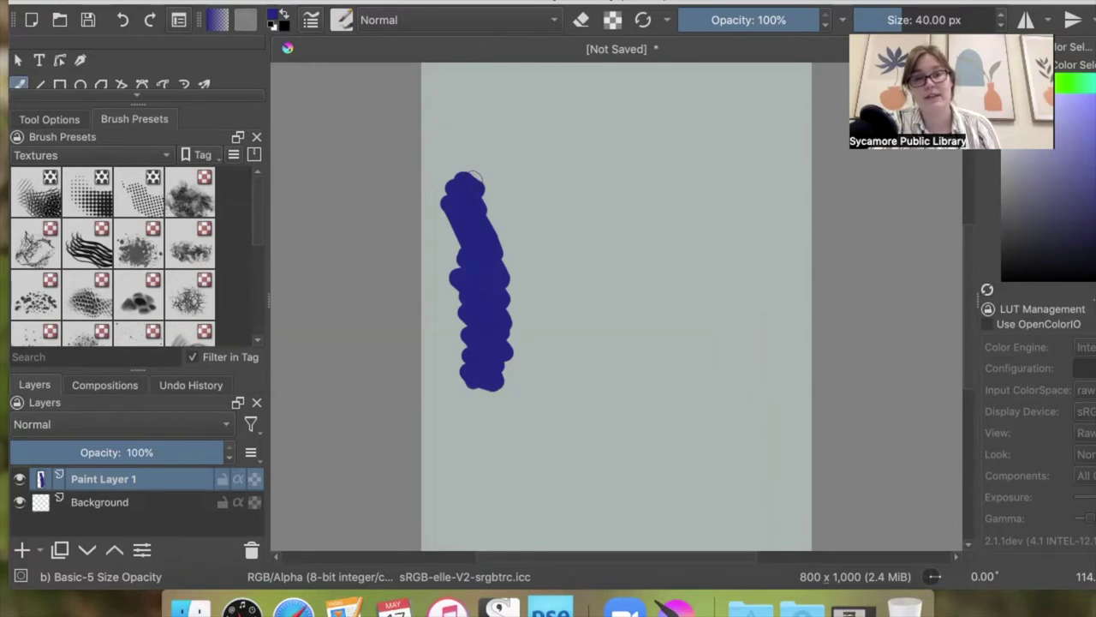
Enlarge the brush to about 88 px directly on the canvas and shrink it back to about 48 px.
drag(636, 300, 660, 49)
drag(662, 102, 652, 239)
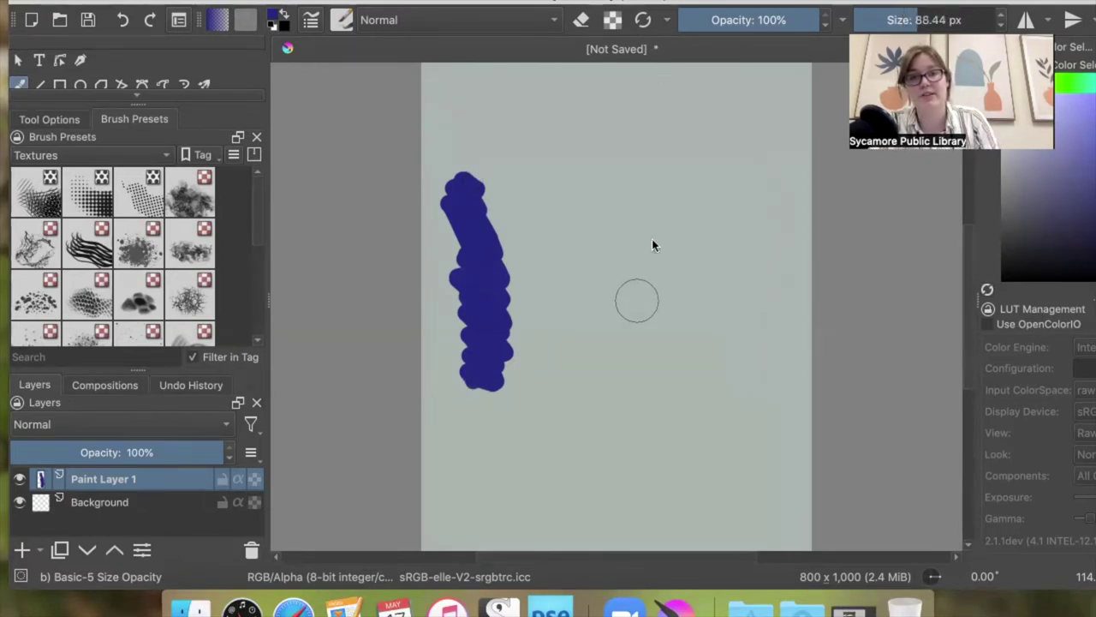
drag(645, 315, 640, 376)
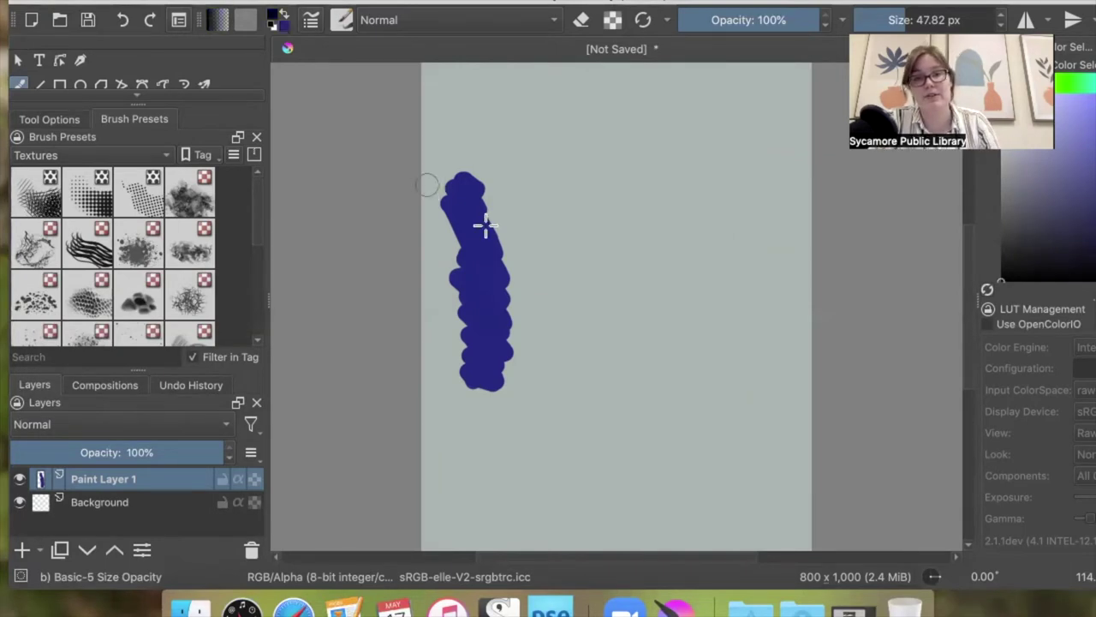
Paint a black stroke along the blue stroke's right side and a dark blue one beside it, swapping foreground and background colors.
drag(476, 198, 495, 223)
drag(514, 323, 518, 402)
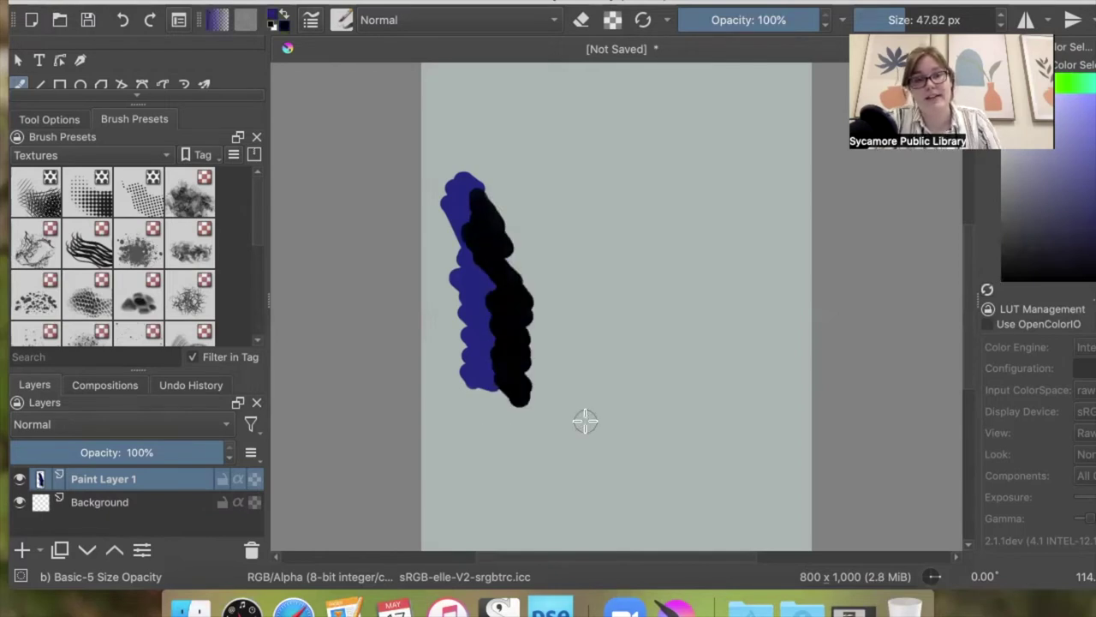
mouse_move(516, 203)
mouse_down()
mouse_move(546, 283)
mouse_move(527, 398)
mouse_up()
Erase all the blue and black strokes on Paint Layer 1 with the Eraser Circle brush at 50 px.
key(e)
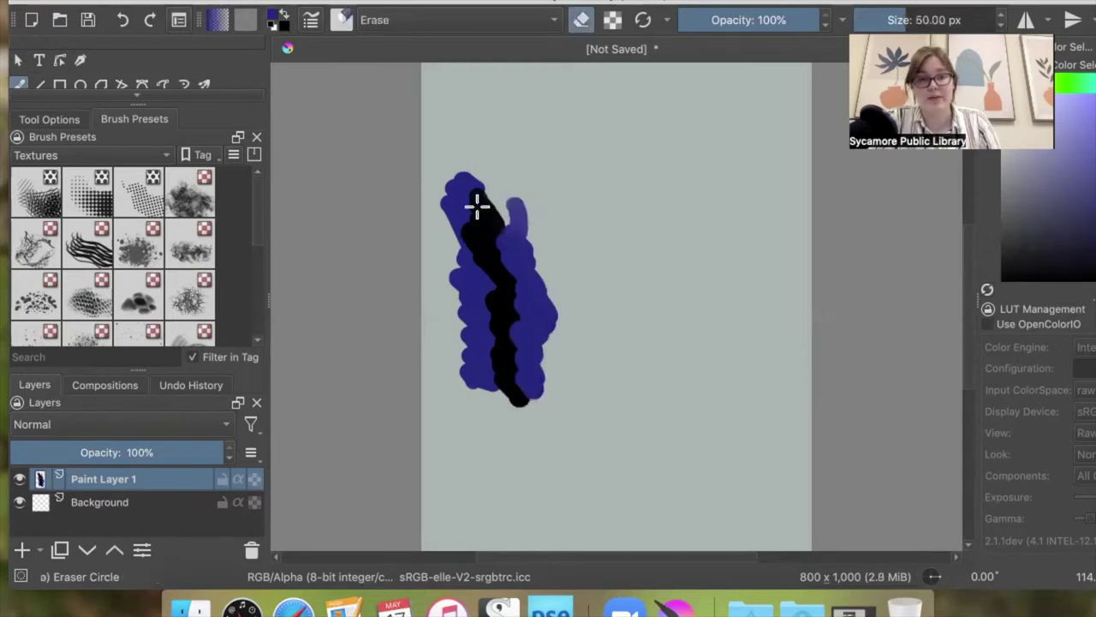
mouse_move(520, 251)
mouse_down()
mouse_move(543, 242)
mouse_move(469, 201)
mouse_up()
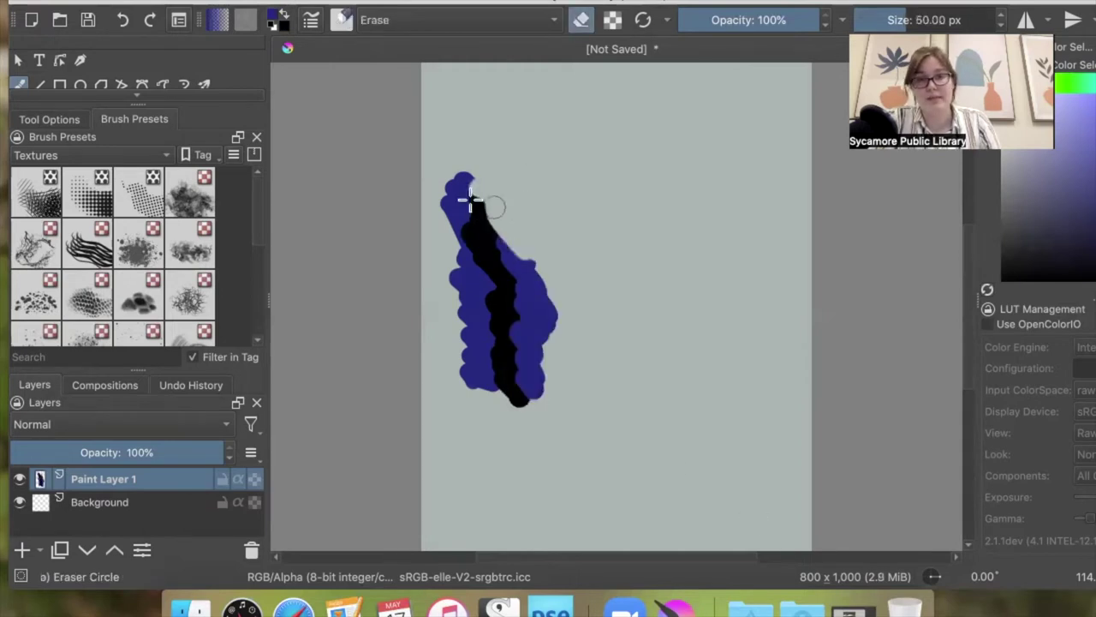
mouse_move(477, 249)
mouse_down()
mouse_move(491, 238)
mouse_move(511, 338)
mouse_move(462, 341)
mouse_move(531, 411)
mouse_move(465, 283)
mouse_move(492, 294)
mouse_up()
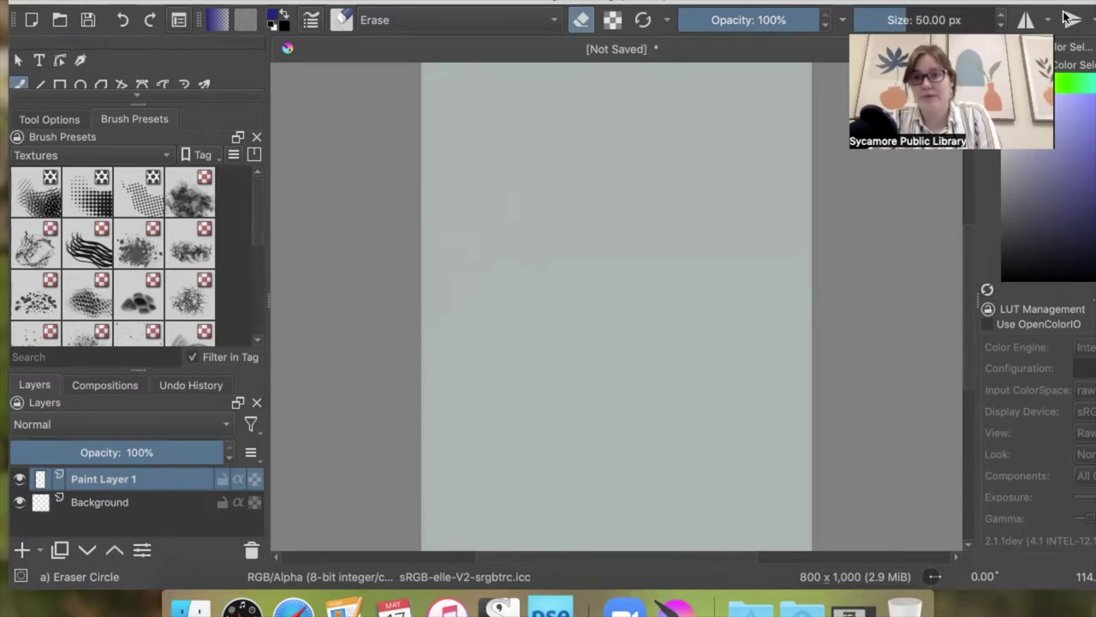
Set the foreground color to near-black in the Advanced Color Selector.
key(ctrl+super+f)
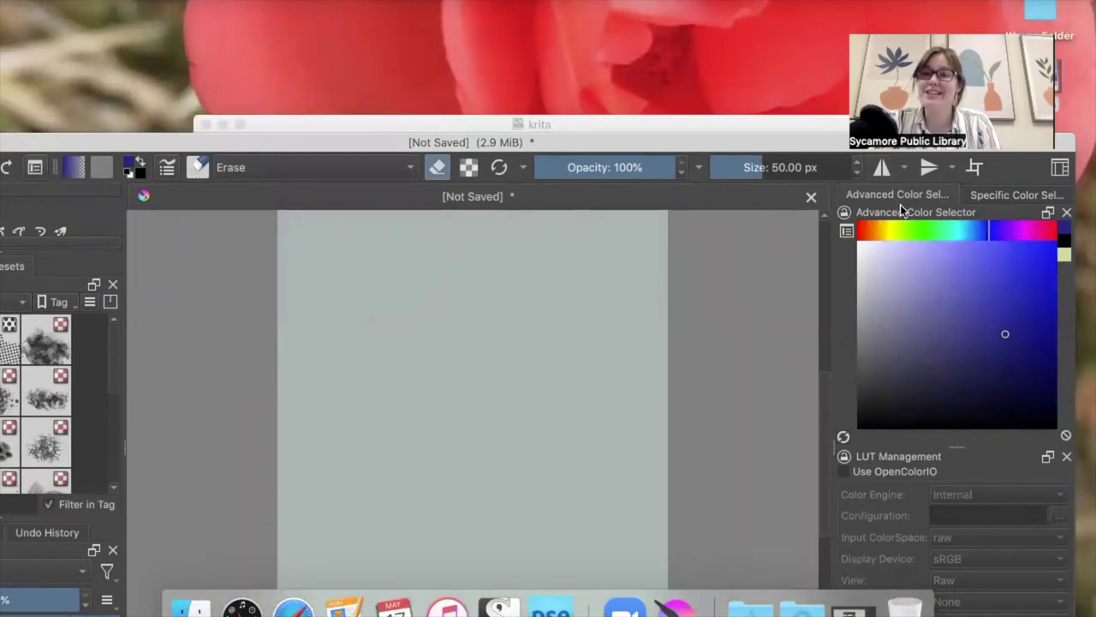
mouse_move(879, 343)
mouse_down()
mouse_move(862, 422)
mouse_move(856, 403)
mouse_up()
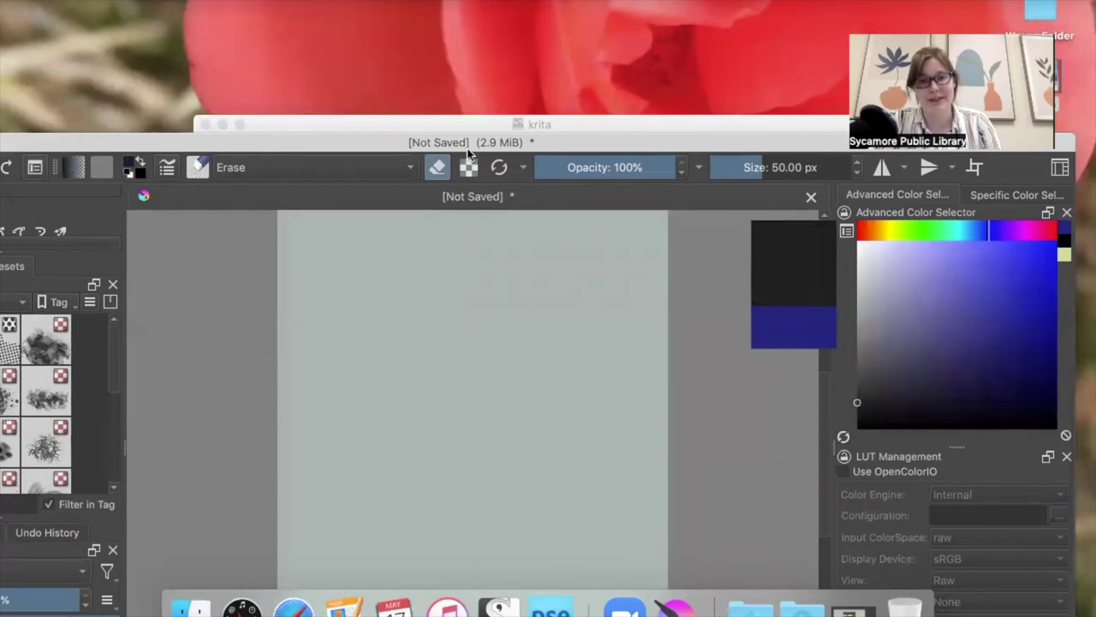
Return to the Basic-5 Size Opacity brush at 3.49 px and 96% opacity, and turn on the Horizontal Mirror Tool.
key(e)
mouse_move(758, 167)
mouse_down()
mouse_move(634, 161)
mouse_move(667, 169)
mouse_up()
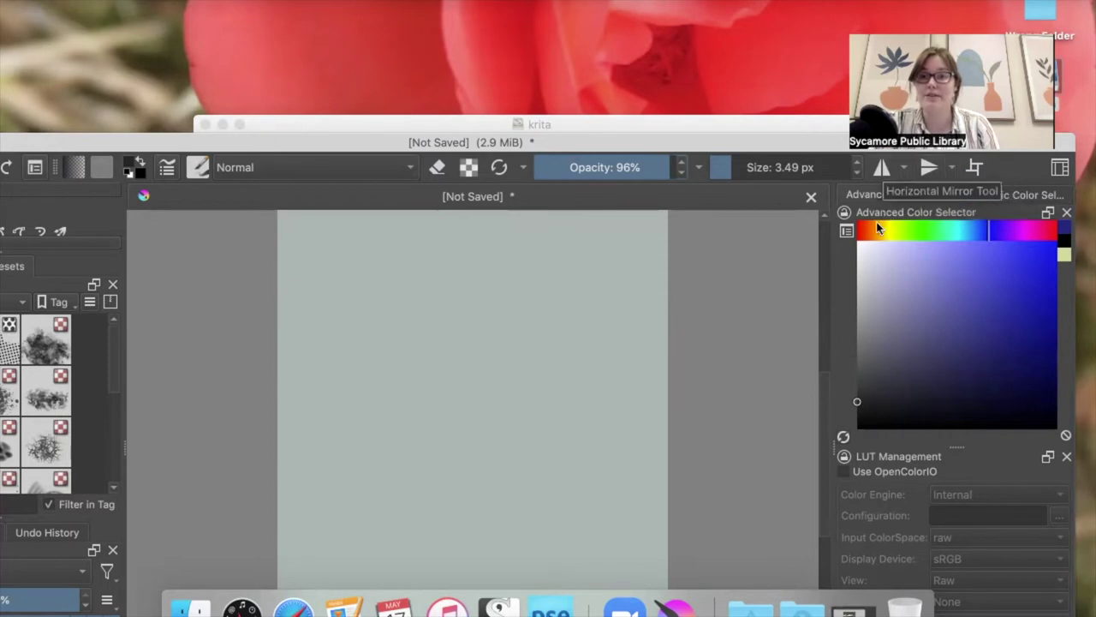
click(885, 167)
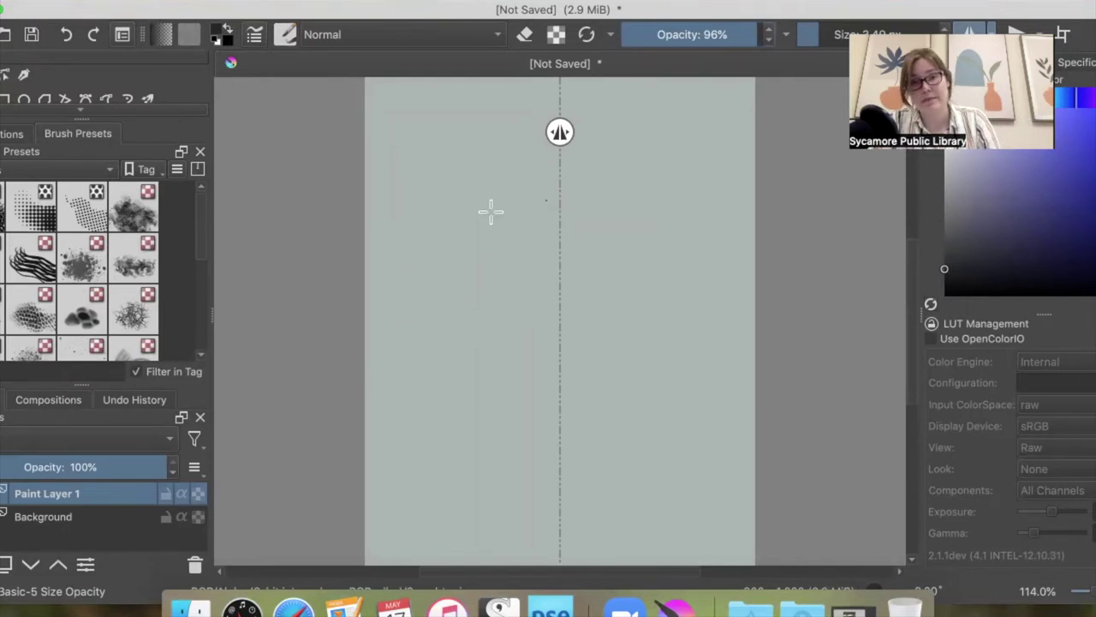
Draw a slim butterfly body along the vertical mirror axis and the upper edges of its top wings.
mouse_move(562, 222)
mouse_down()
mouse_move(562, 363)
mouse_move(578, 236)
mouse_up()
drag(573, 291, 592, 217)
drag(637, 158, 584, 221)
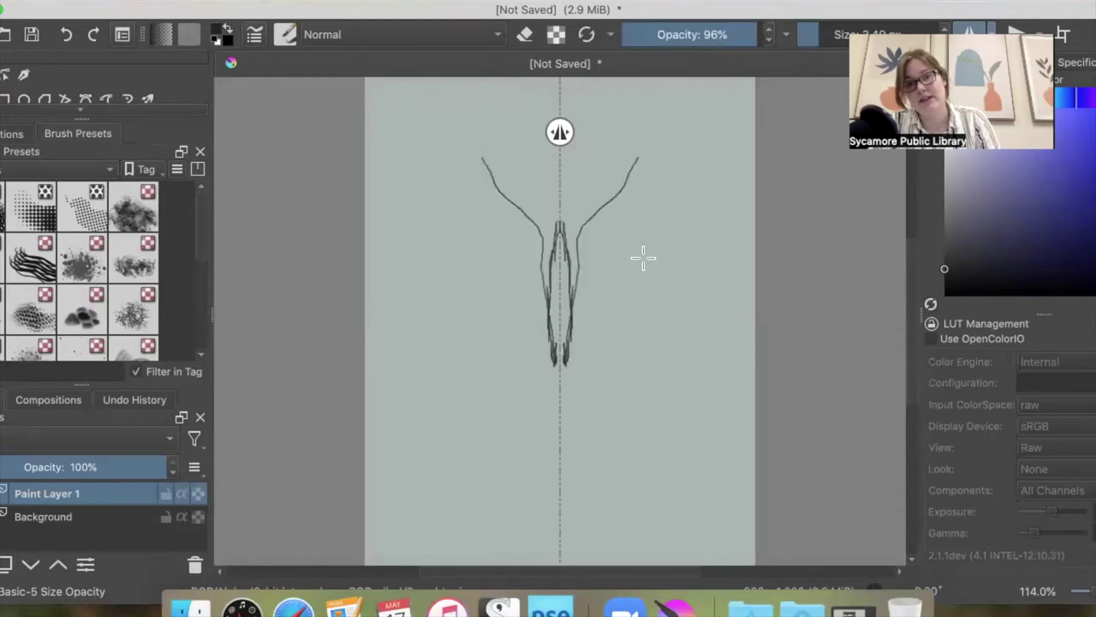
Draw the outlines of the butterfly's lower and upper wings, with wavy pattern lines inside them.
mouse_move(639, 157)
mouse_down()
mouse_move(656, 216)
mouse_move(582, 289)
mouse_move(617, 366)
mouse_up()
mouse_move(579, 335)
mouse_down()
mouse_move(617, 367)
mouse_move(702, 363)
mouse_up()
mouse_move(657, 328)
mouse_down()
mouse_move(569, 344)
mouse_move(673, 318)
mouse_move(625, 277)
mouse_move(565, 302)
mouse_up()
drag(650, 241, 584, 281)
drag(653, 170, 660, 245)
drag(644, 160, 576, 303)
drag(657, 224, 600, 262)
drag(637, 218, 579, 283)
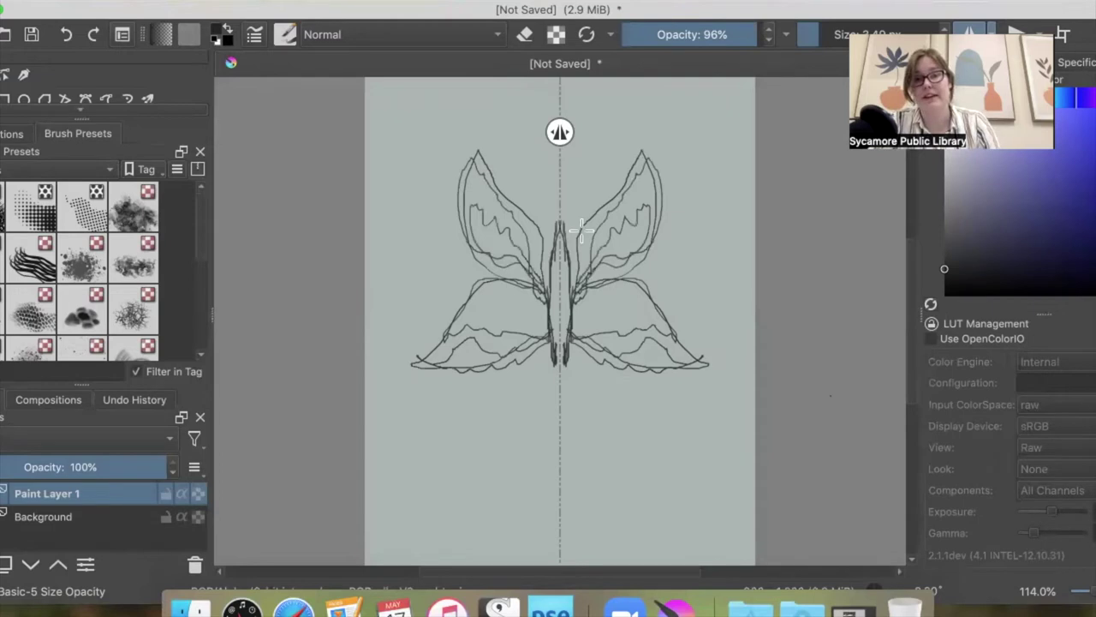
Add curled antennae to the butterfly, and draw detail lines on its body and lower wings.
drag(565, 220, 589, 190)
drag(569, 319, 564, 360)
drag(579, 296, 622, 356)
drag(630, 283, 646, 344)
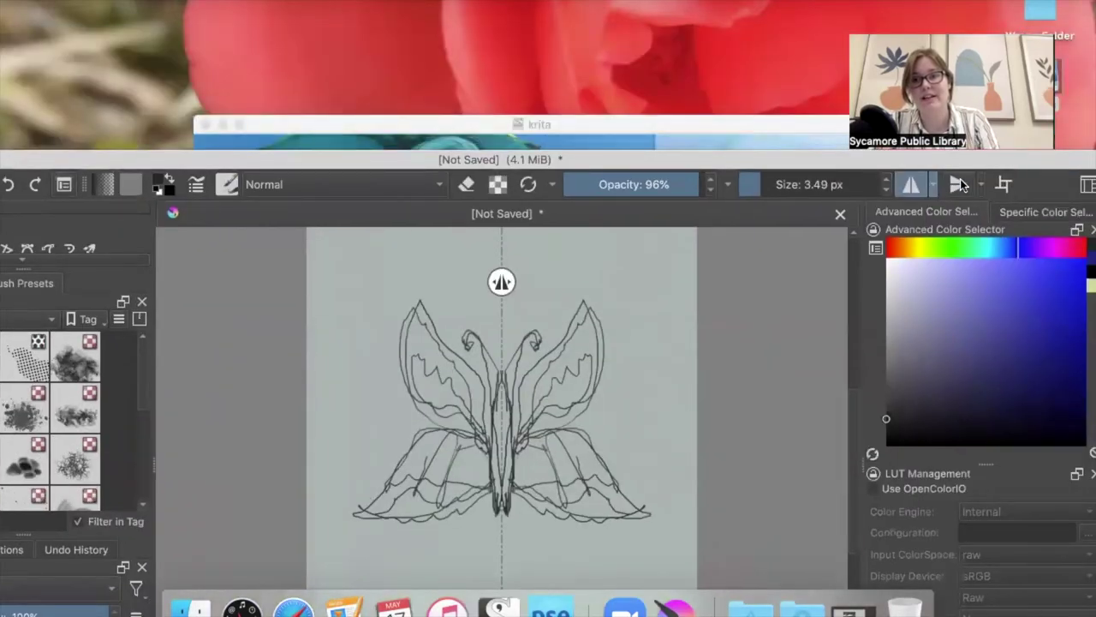
Turn on the Vertical Mirror Tool as well, hide the butterfly layer, and try drawing with both mirror axes on a new layer.
click(959, 186)
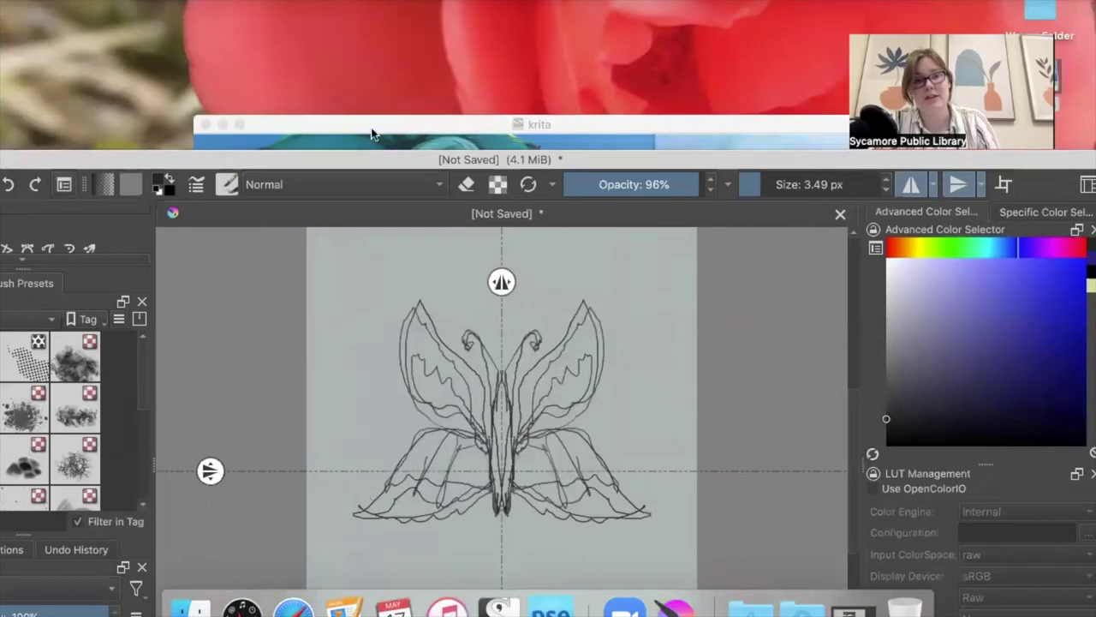
drag(357, 161, 489, 9)
click(37, 491)
click(38, 561)
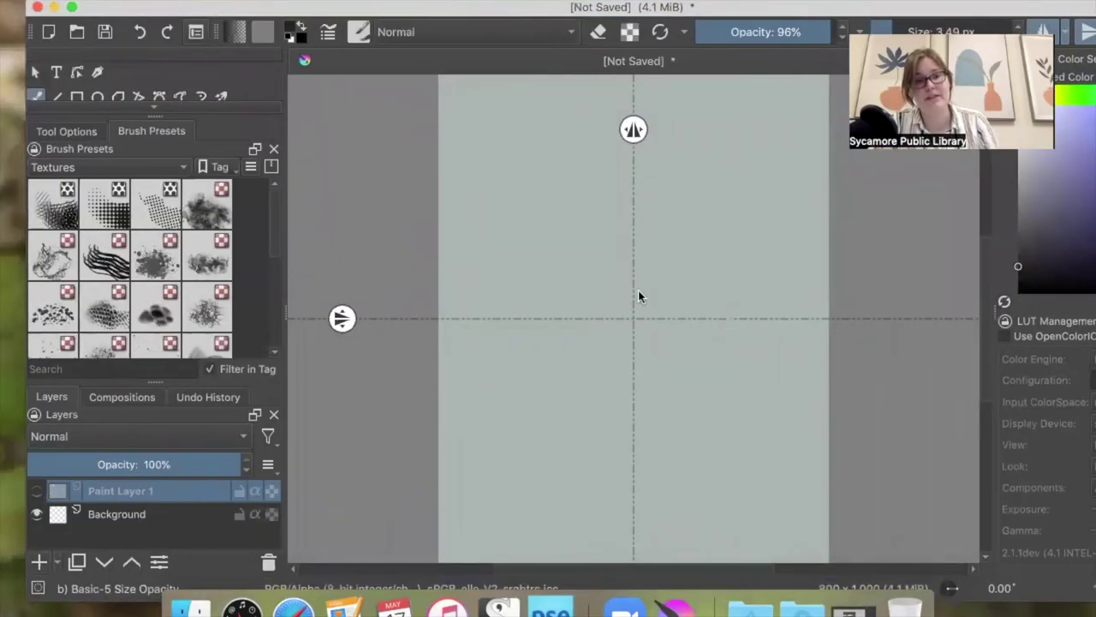
mouse_move(597, 295)
mouse_down()
mouse_move(609, 270)
mouse_move(662, 282)
mouse_move(561, 312)
mouse_move(684, 260)
mouse_move(597, 359)
mouse_move(621, 213)
mouse_move(659, 383)
mouse_move(708, 242)
mouse_move(563, 258)
mouse_move(579, 292)
mouse_up()
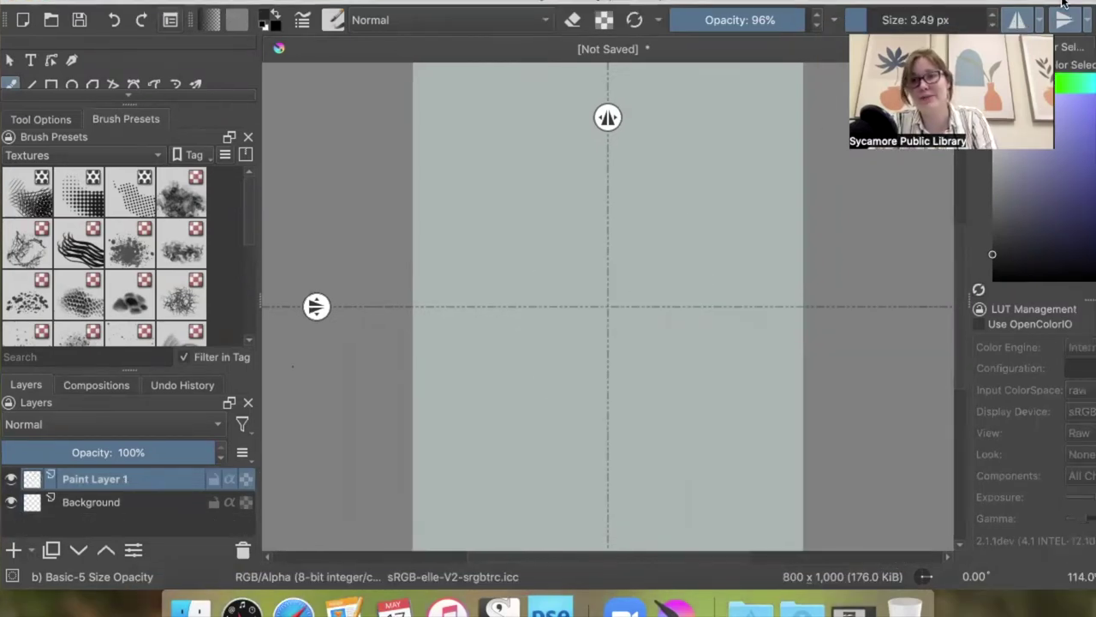
Turn off both the Horizontal and Vertical Mirror Tools.
key(super+shift+f)
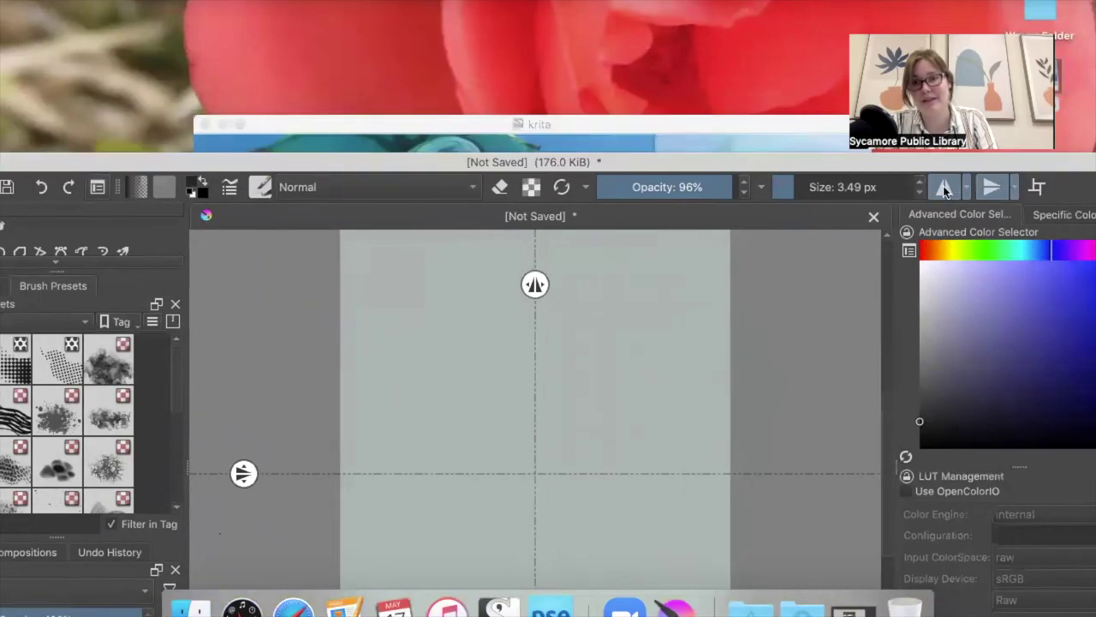
click(945, 188)
click(991, 187)
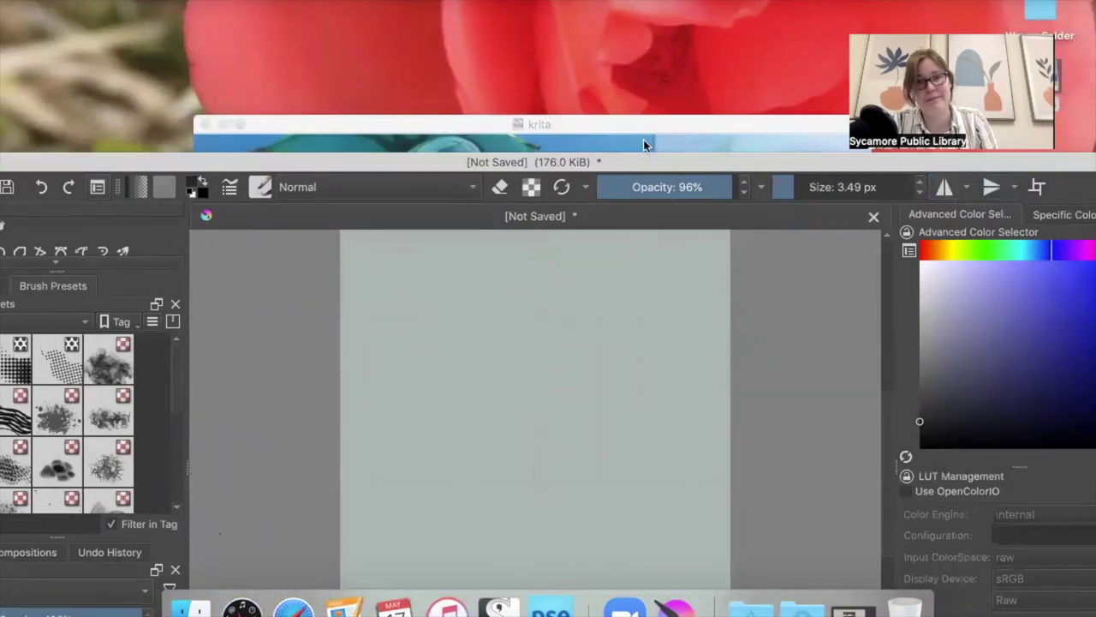
key(super+shift+f)
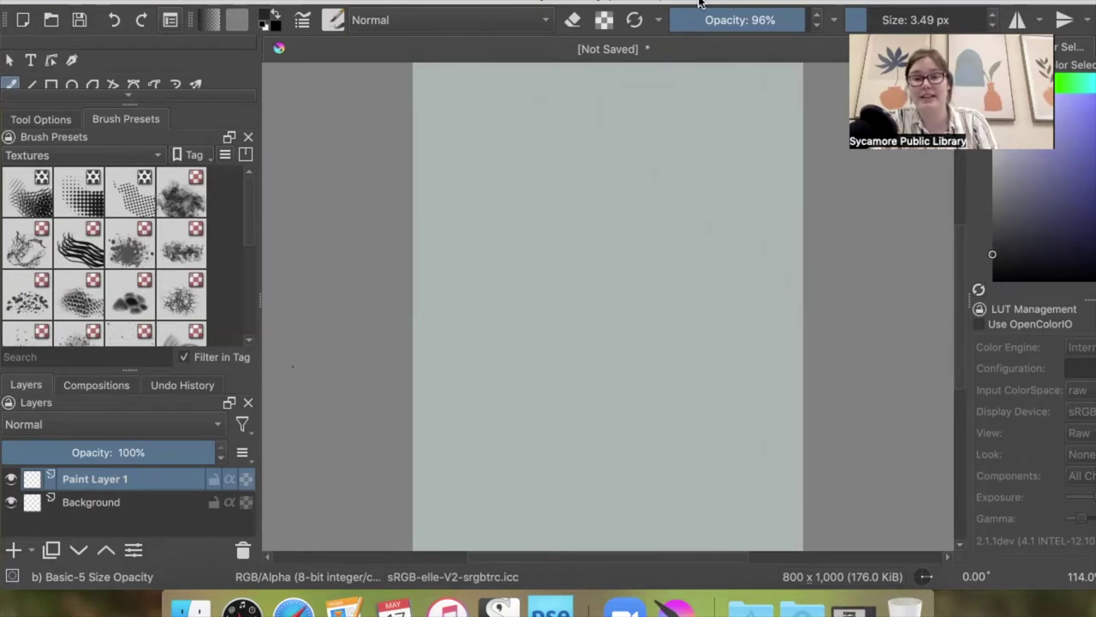
Set the foreground color to a muted blue-grey in the Advanced Color Selector.
mouse_move(1048, 206)
mouse_down()
mouse_move(1060, 210)
mouse_move(1059, 188)
mouse_up()
click(1006, 193)
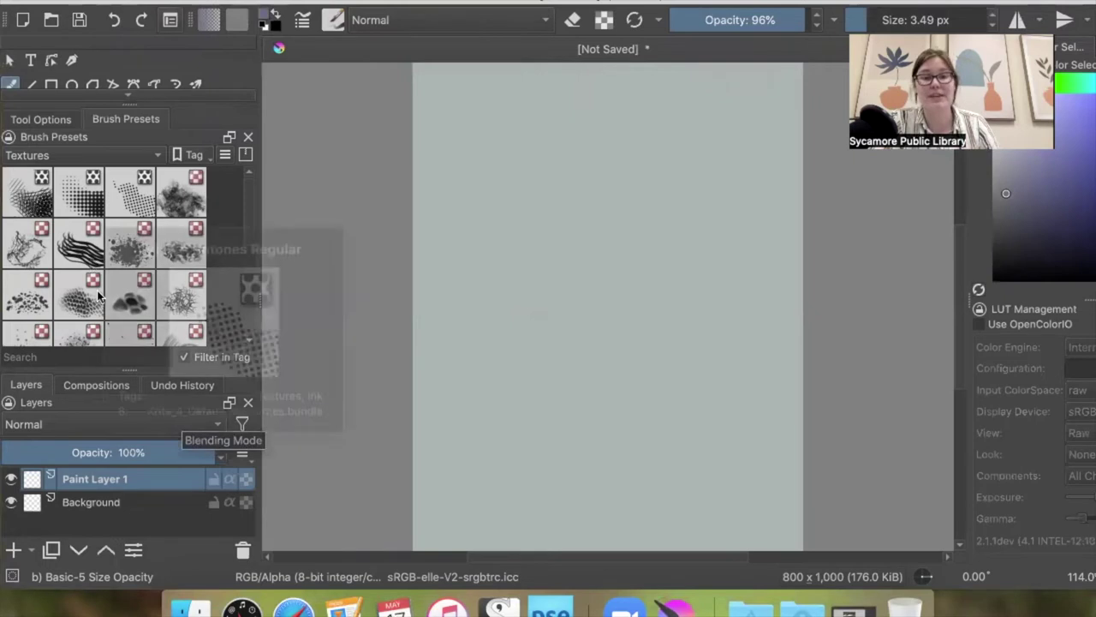
Choose the Basic-2 Opacity brush from the Digital presets and paint a long diagonal stroke down the canvas at 40 px.
mouse_move(96, 296)
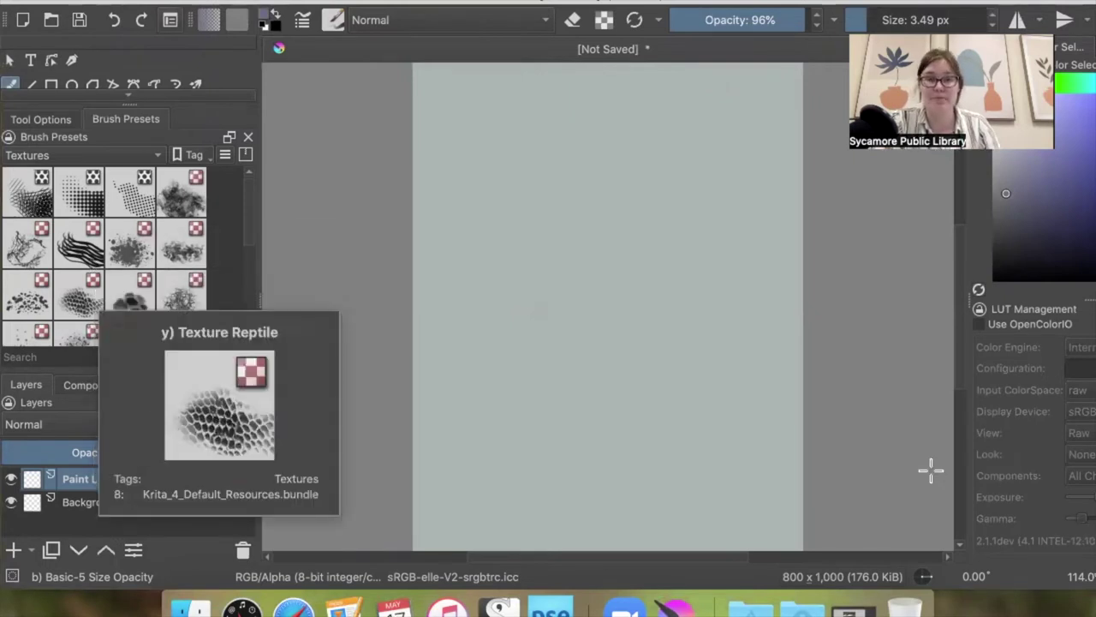
click(61, 155)
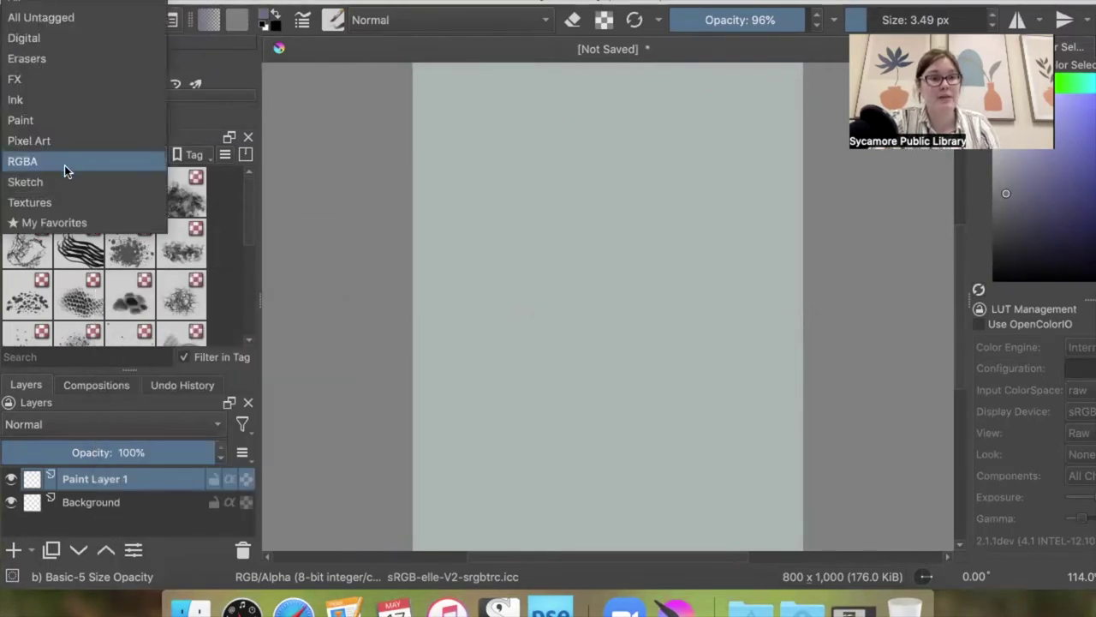
click(55, 38)
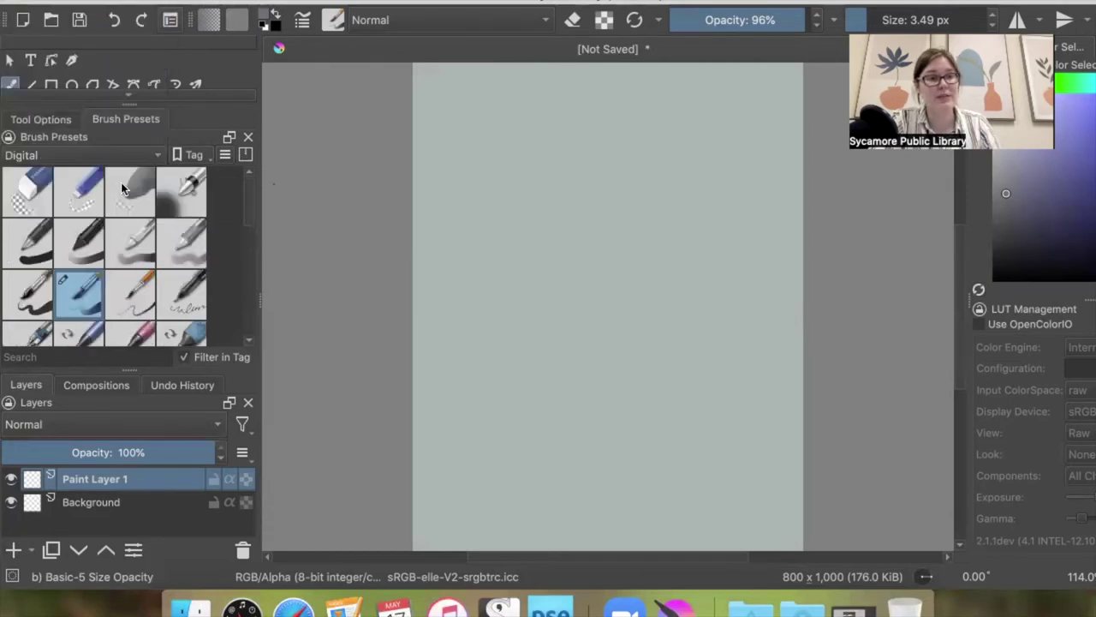
click(76, 246)
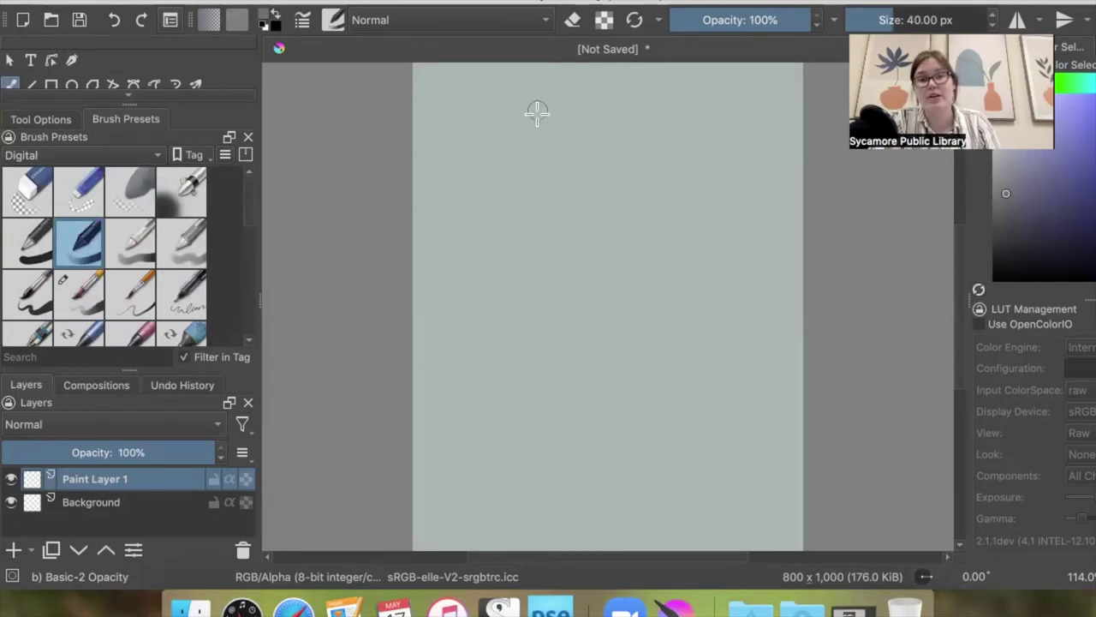
mouse_move(539, 114)
mouse_down()
mouse_move(600, 210)
mouse_move(642, 311)
mouse_move(692, 524)
mouse_move(681, 531)
mouse_up()
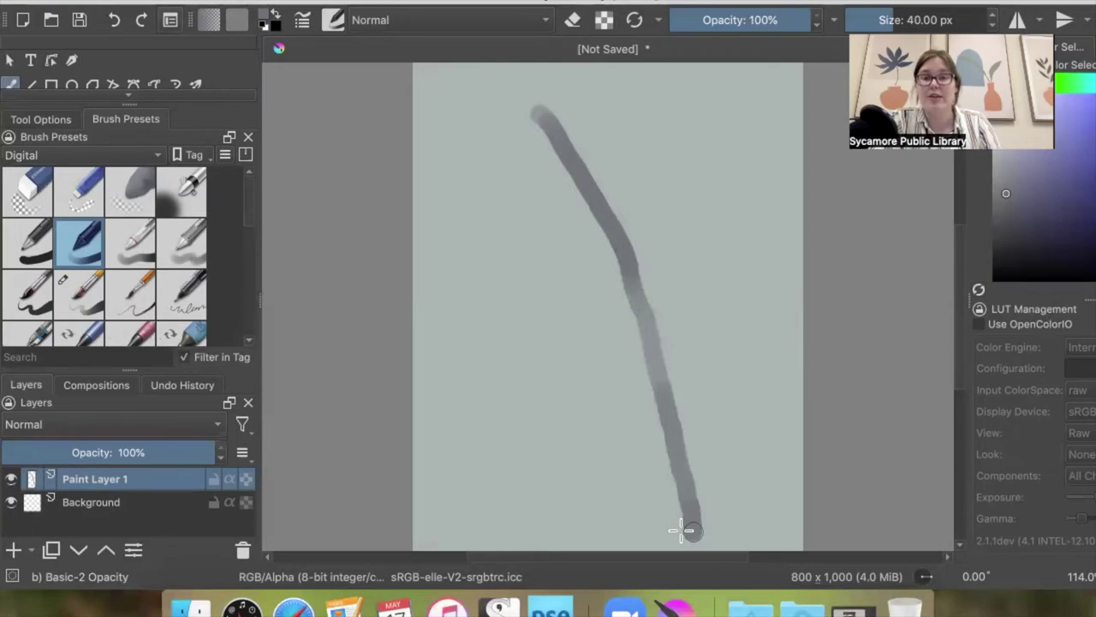
Erase the diagonal grey stroke from Paint Layer 1 with the Eraser Circle brush at 50 px.
key(e)
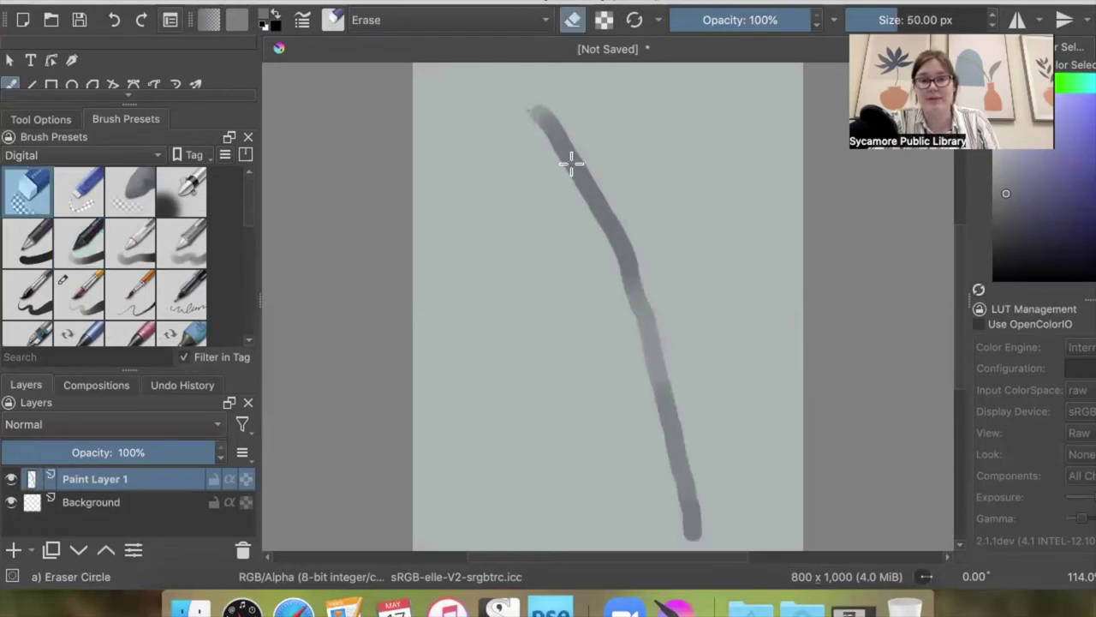
click(533, 116)
drag(631, 273, 697, 524)
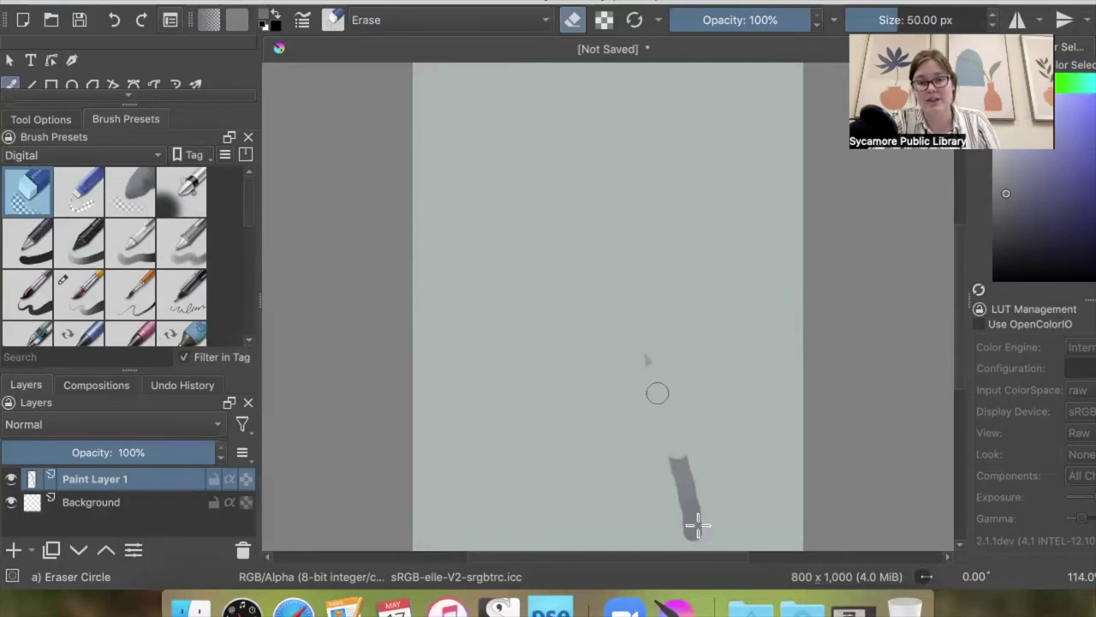
drag(685, 459, 706, 536)
drag(684, 397, 649, 459)
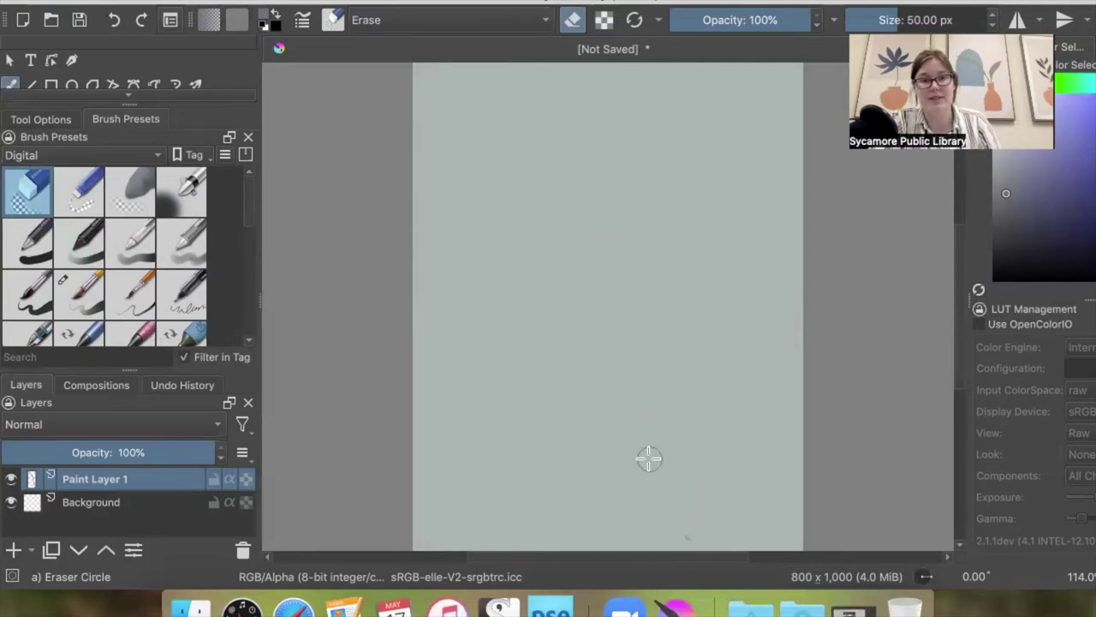
Switch back to Basic-2 Opacity, paint a single dab near the canvas's upper middle, and return to the Eraser Circle brush.
key(slash)
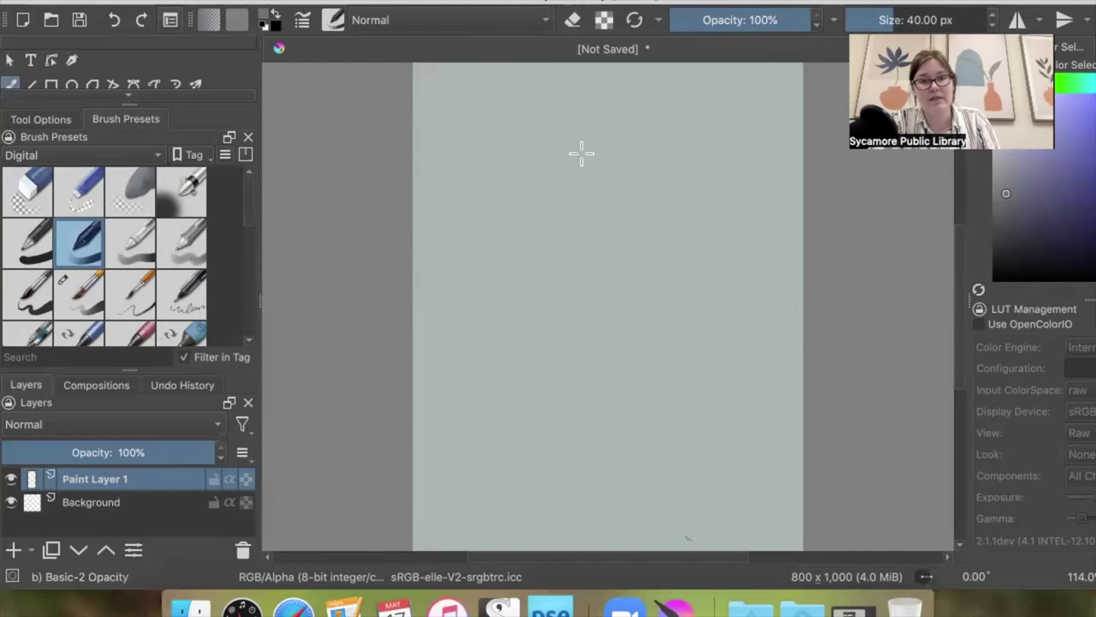
click(583, 153)
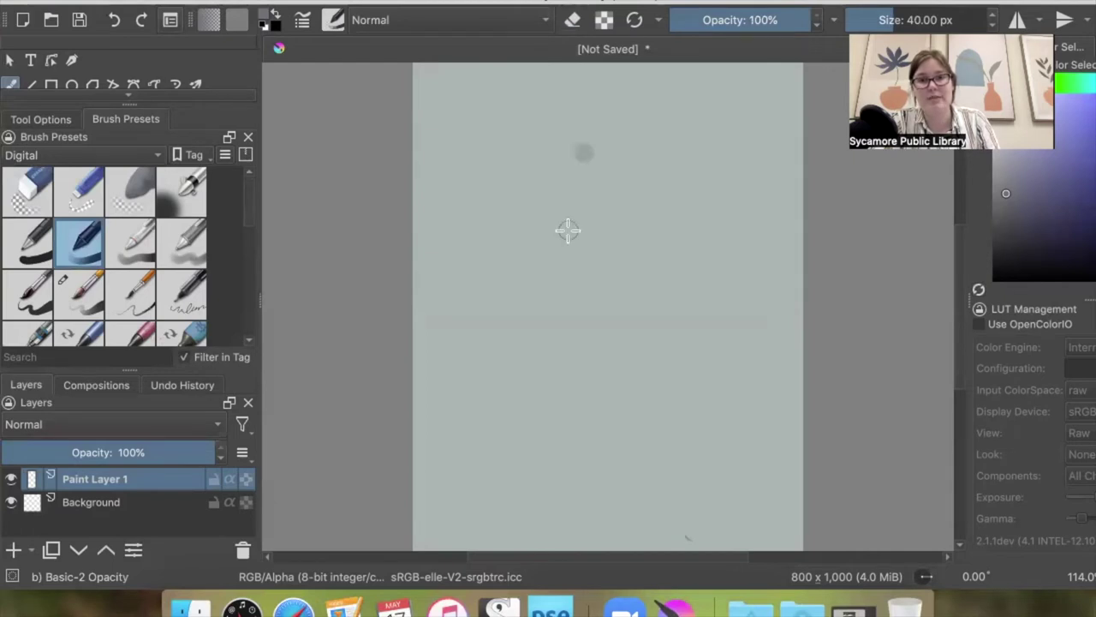
key(slash)
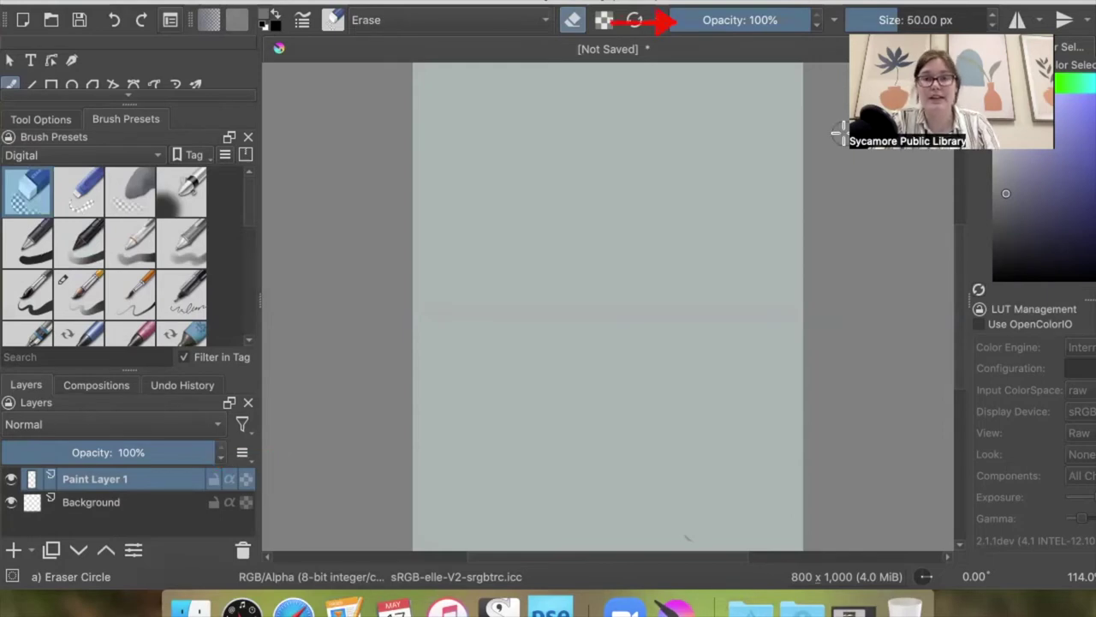
Set the foreground color to near-black and reduce the Eraser Circle brush to 14.26 px.
drag(1067, 4, 1058, 64)
click(985, 312)
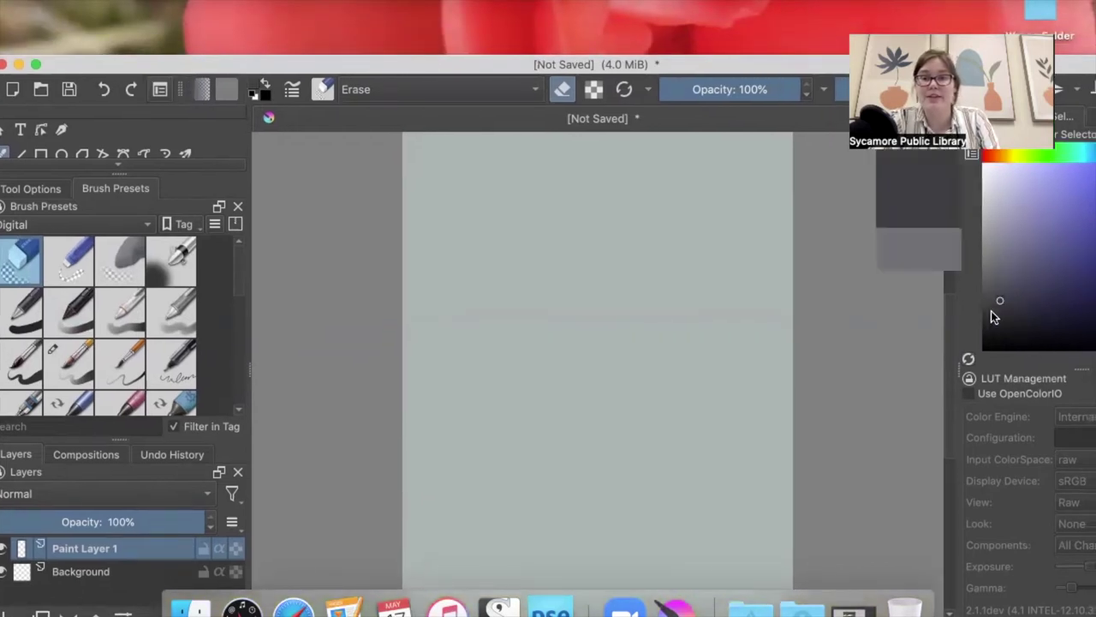
drag(1081, 66, 1069, 156)
drag(871, 180, 852, 179)
mouse_move(746, 152)
mouse_down()
mouse_move(795, 2)
mouse_move(771, 64)
mouse_up()
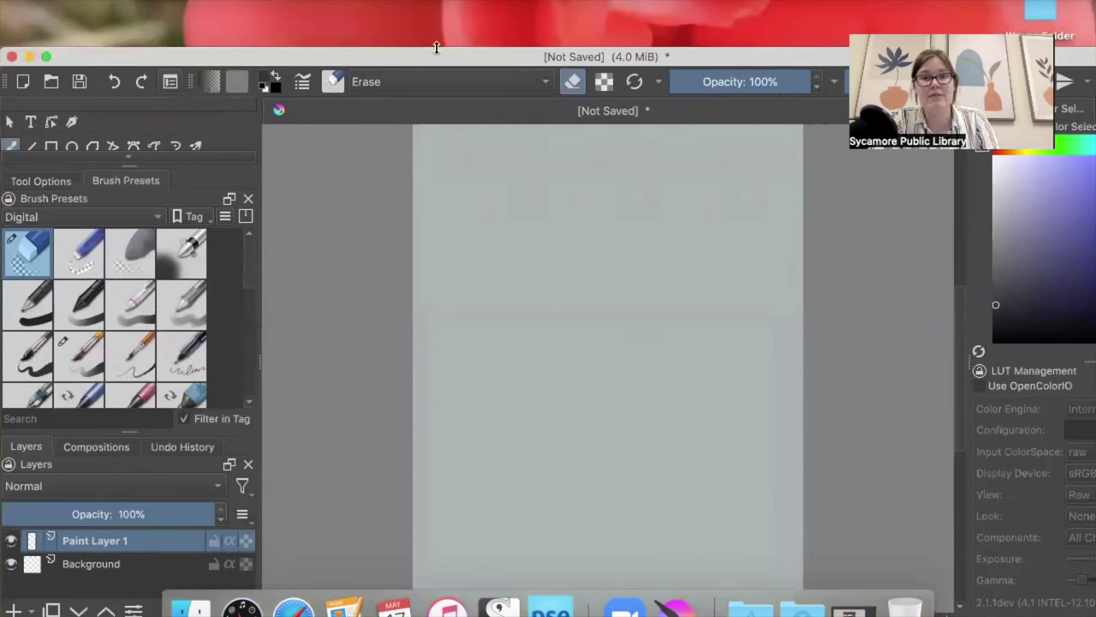
drag(452, 62, 451, 1)
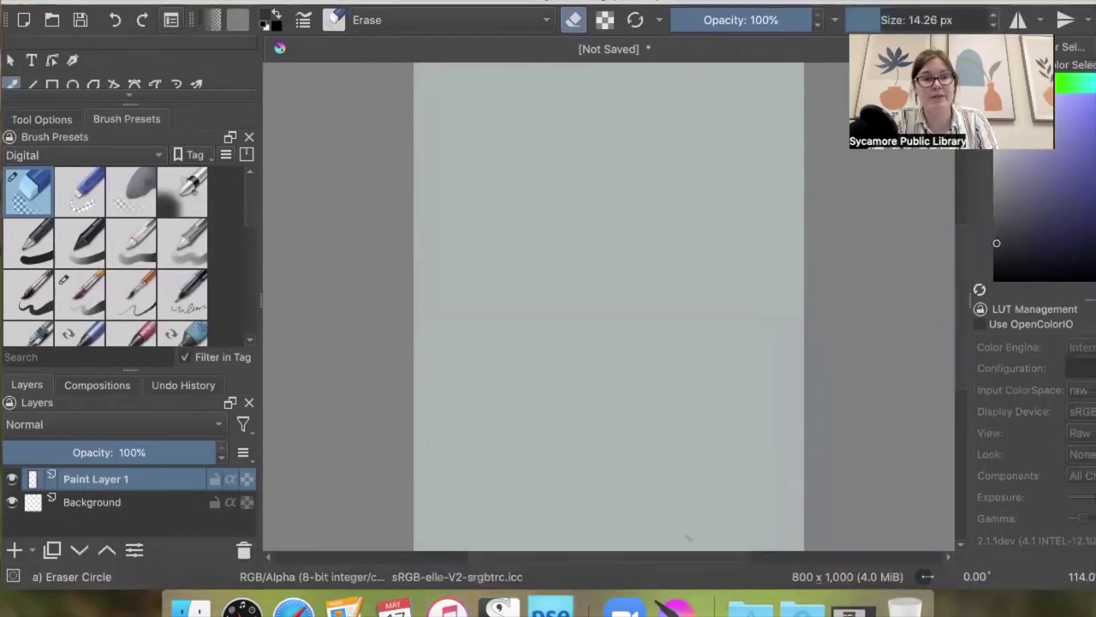
Return to Basic-2 Opacity, reduce its brush size, and sketch a thin ghost outline with two eyes and a mouth.
key(/)
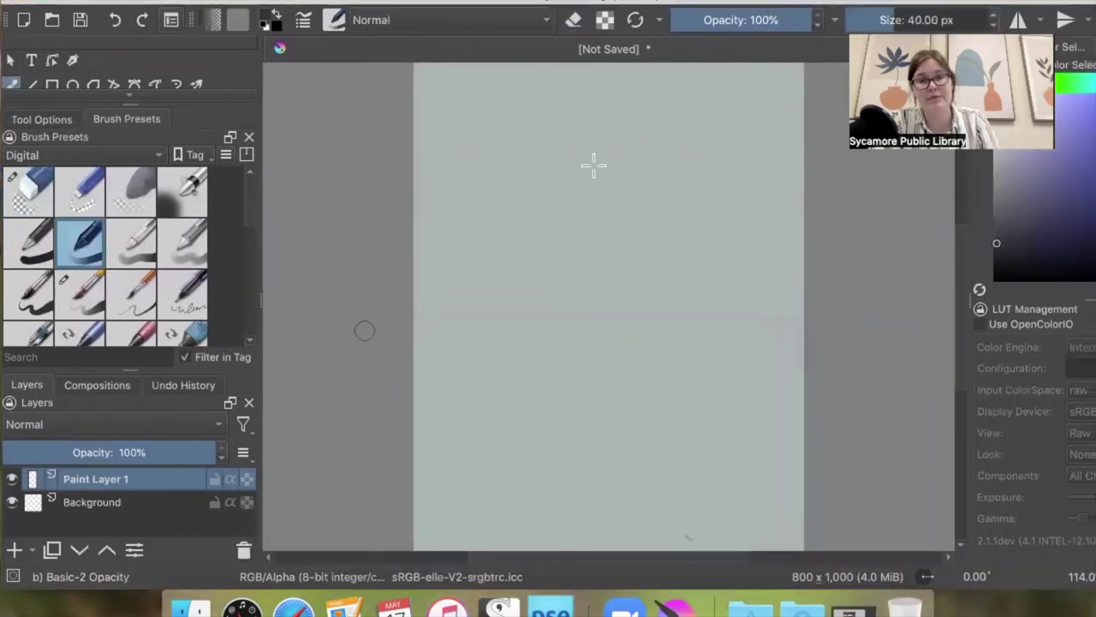
drag(1059, 4, 1036, 154)
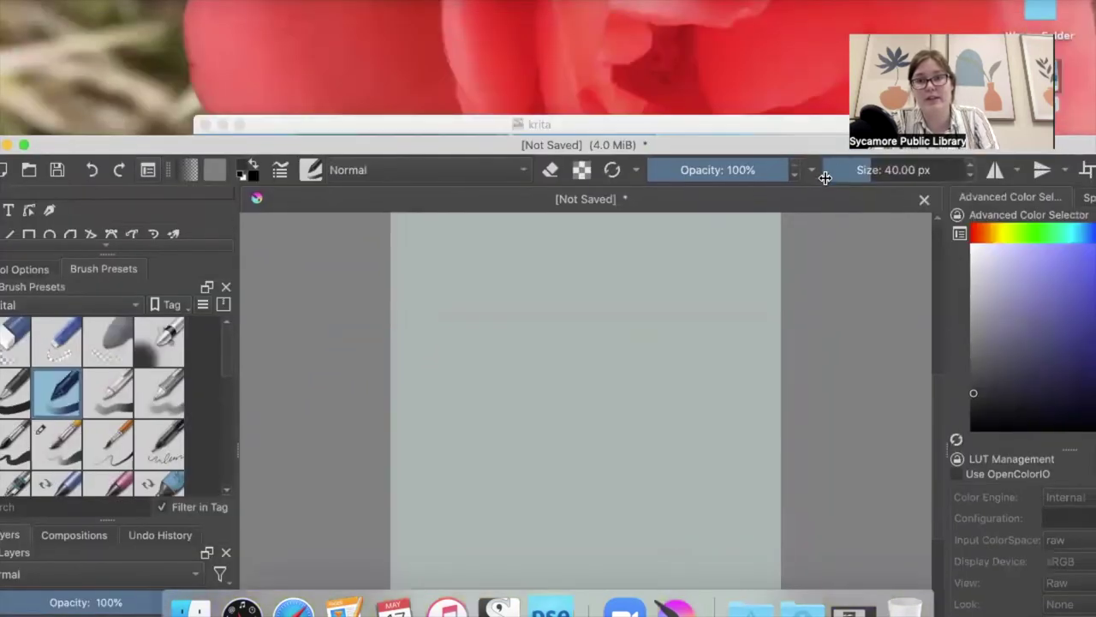
drag(698, 146, 723, 12)
mouse_move(632, 196)
mouse_down()
mouse_move(585, 179)
mouse_move(578, 191)
mouse_up()
mouse_move(538, 229)
mouse_down()
mouse_move(505, 262)
mouse_move(525, 402)
mouse_move(628, 363)
mouse_move(646, 325)
mouse_move(664, 321)
mouse_move(676, 274)
mouse_move(660, 214)
mouse_move(631, 192)
mouse_move(594, 228)
mouse_move(608, 222)
mouse_up()
Choose the Basic-1 brush preset and set its size to 6.64 px.
click(34, 259)
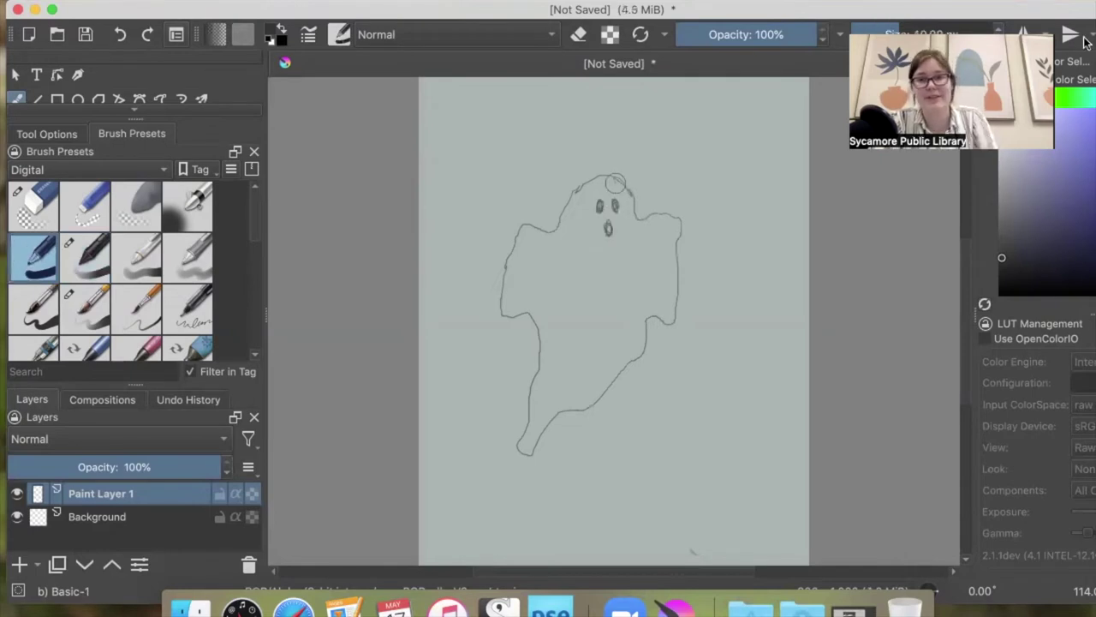
drag(900, 8, 865, 141)
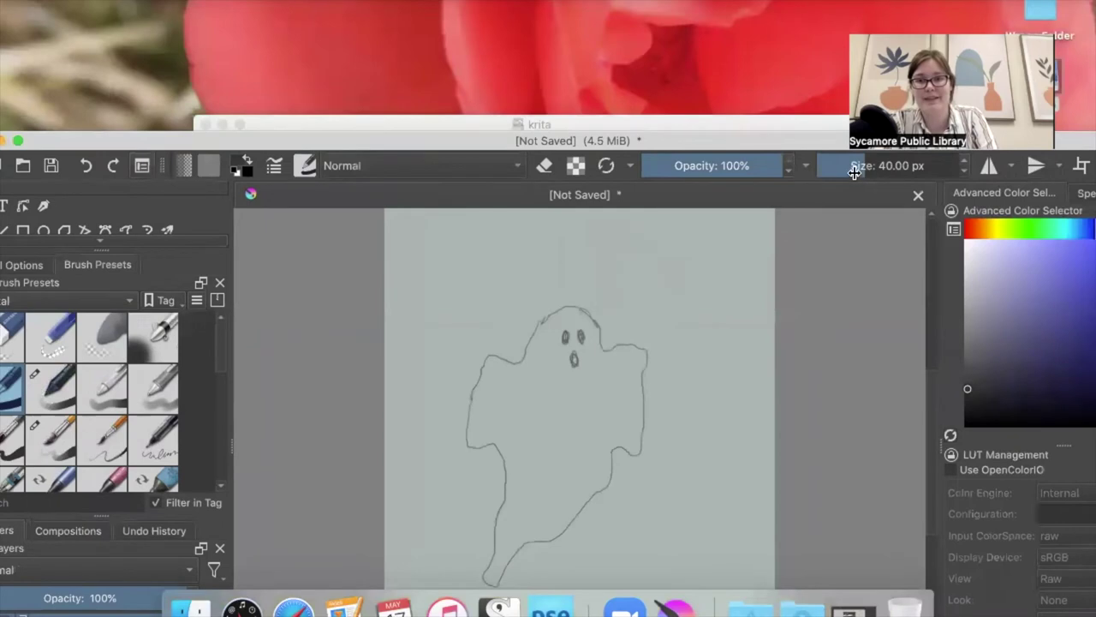
drag(760, 141, 800, 12)
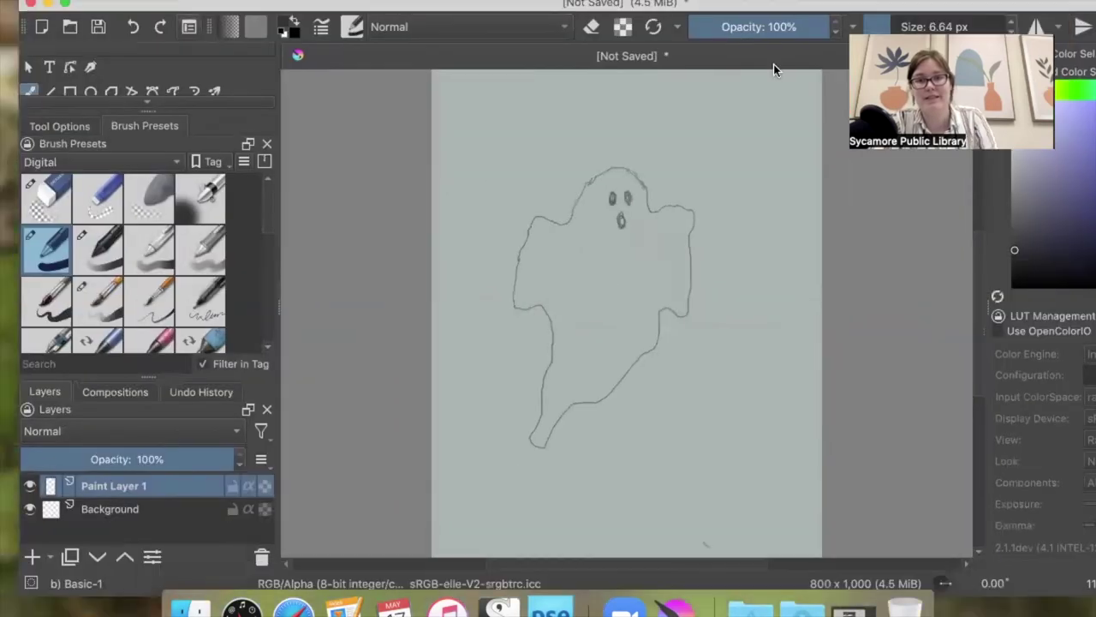
Trace over the ghost sketch with thicker lines and fill in its eyes and mouth.
mouse_move(639, 177)
mouse_down()
mouse_move(657, 212)
mouse_move(696, 214)
mouse_up()
drag(688, 267, 685, 276)
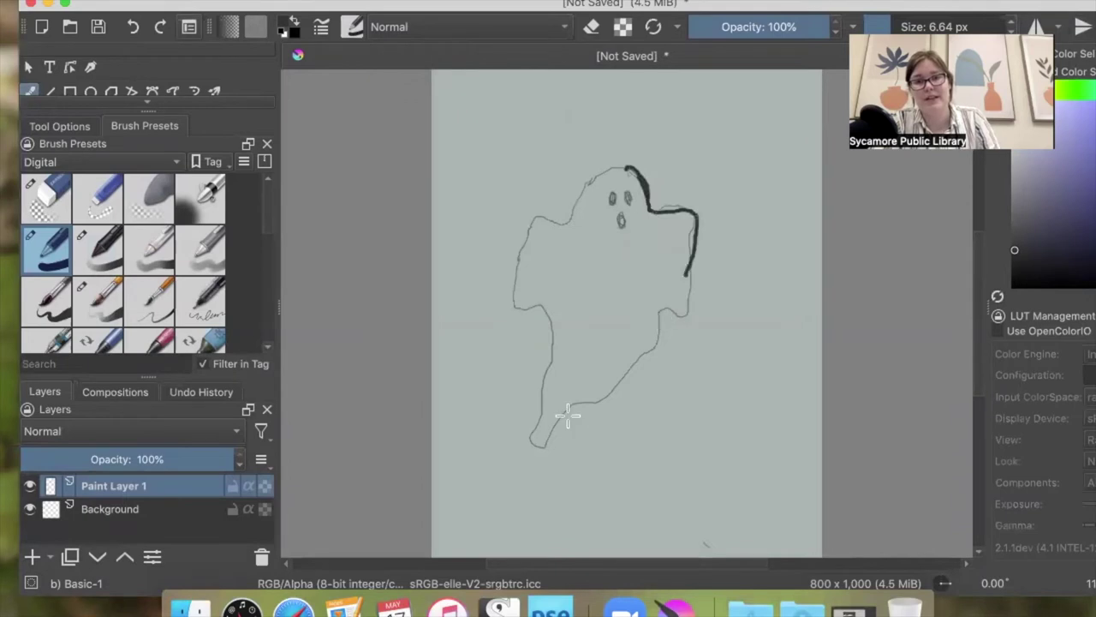
mouse_move(568, 417)
mouse_down()
mouse_move(520, 303)
mouse_move(531, 217)
mouse_move(592, 180)
mouse_move(626, 180)
mouse_move(611, 201)
mouse_move(628, 195)
mouse_move(620, 224)
mouse_up()
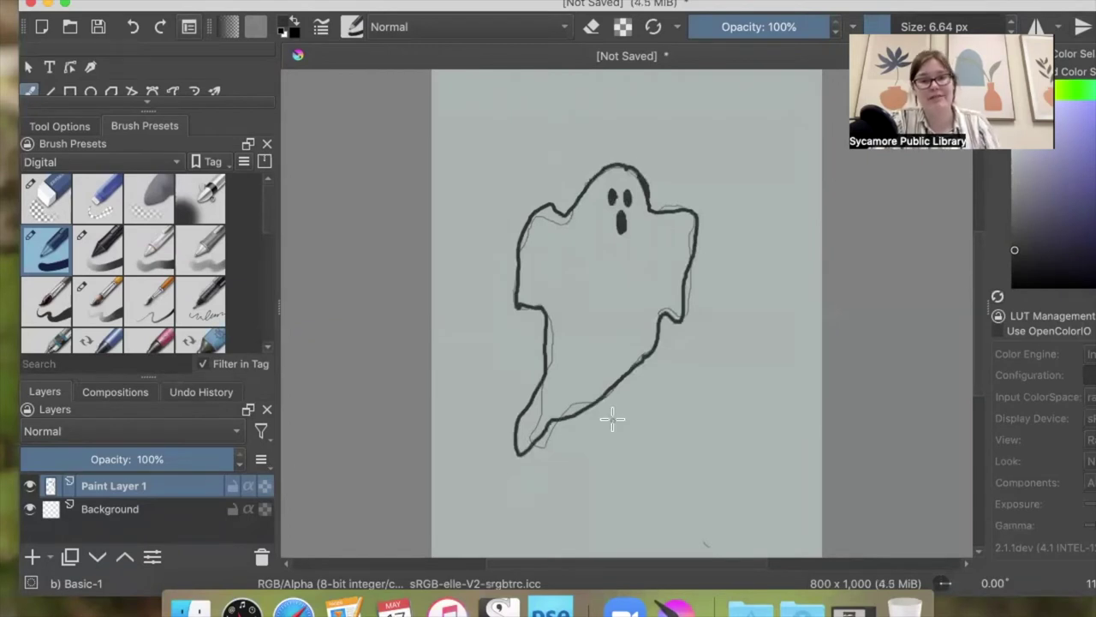
Erase the stray sketch line inside the ghost's left shoulder with the Eraser Circle brush at 14.26 px.
key(e)
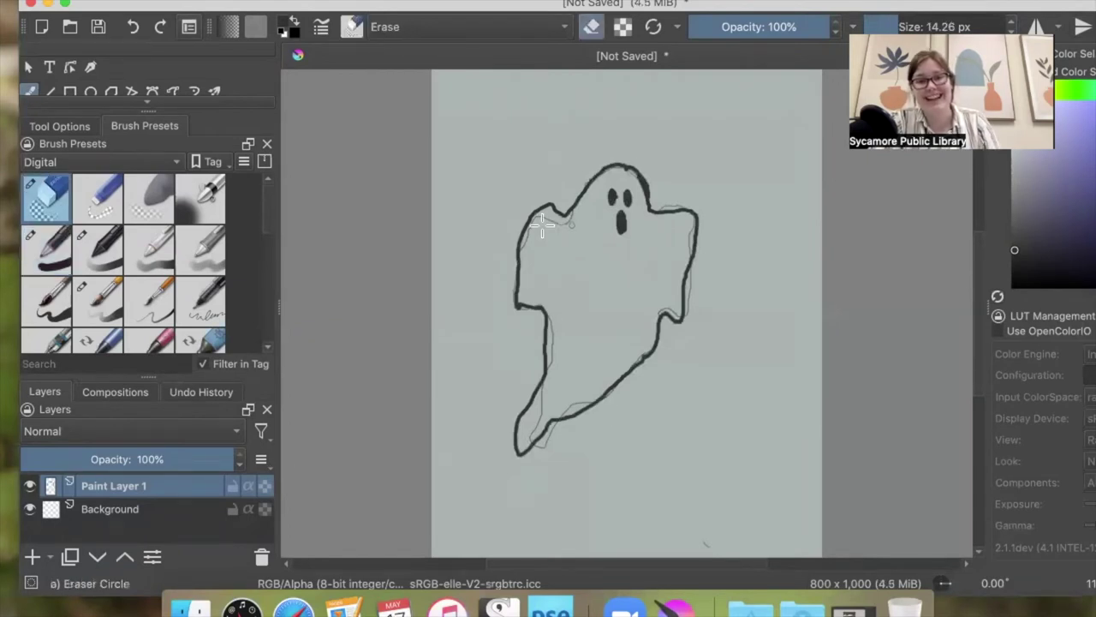
drag(534, 239, 533, 237)
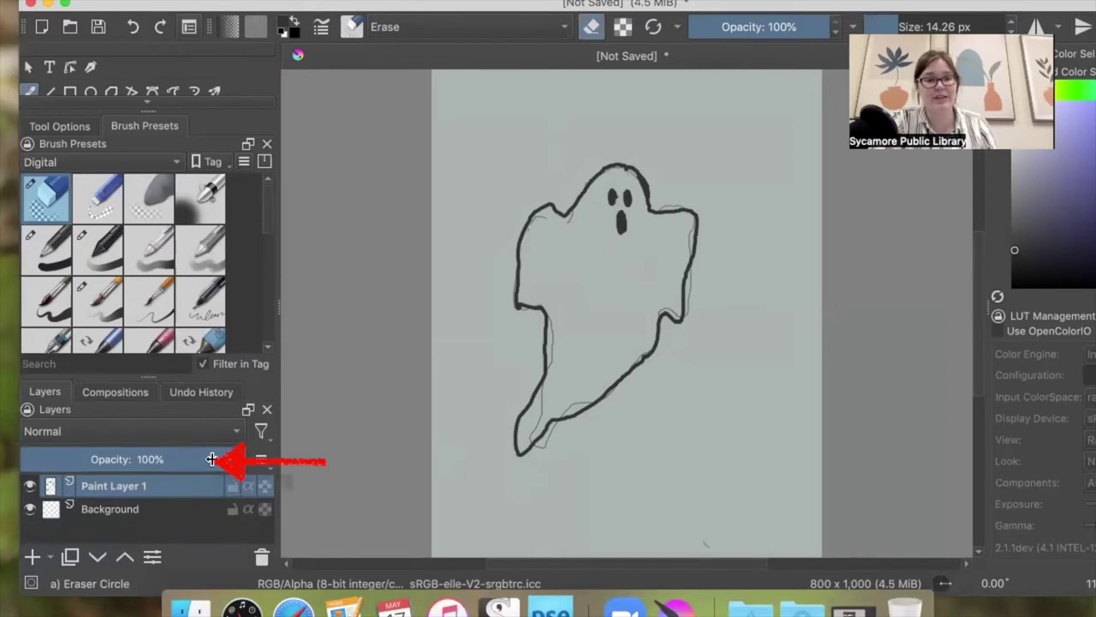
Lower Paint Layer 1's opacity to 49% and switch back to the Basic-1 brush.
mouse_move(211, 459)
mouse_down()
mouse_move(144, 455)
mouse_move(119, 486)
mouse_up()
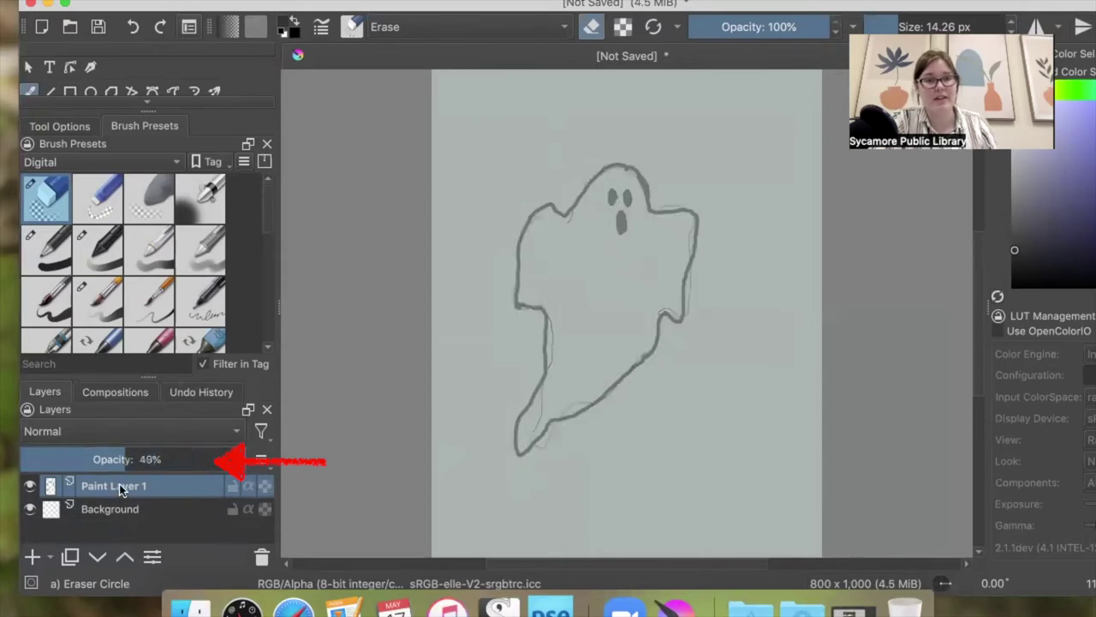
key(slash)
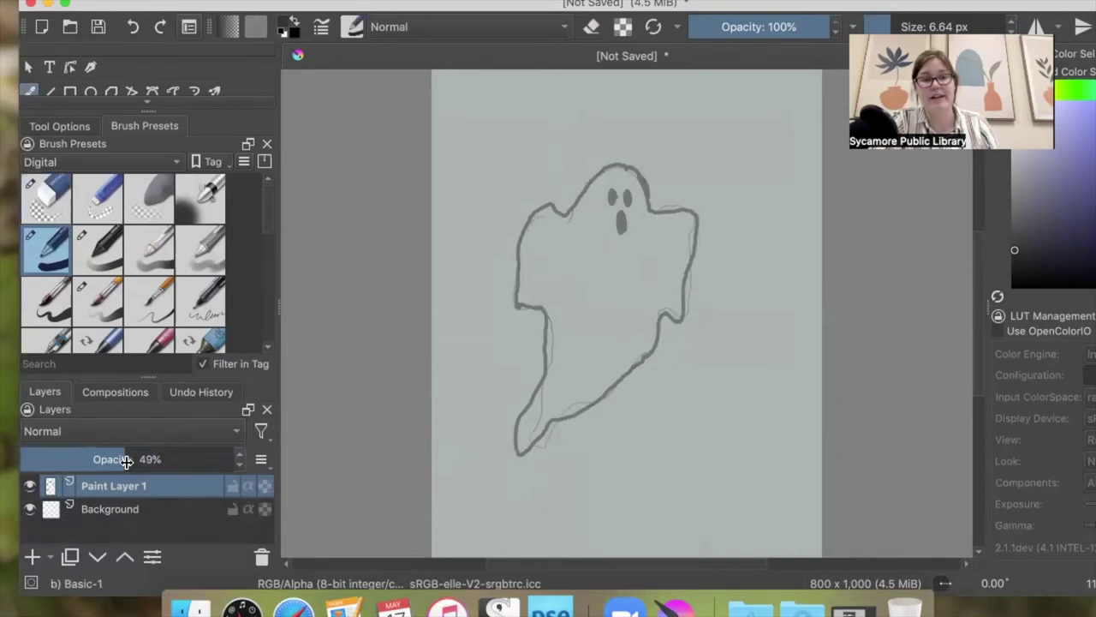
Restore Paint Layer 1's opacity to 100% and add a new paint layer directly beneath it.
mouse_move(189, 460)
mouse_down()
mouse_move(261, 455)
mouse_move(206, 460)
mouse_move(257, 462)
mouse_up()
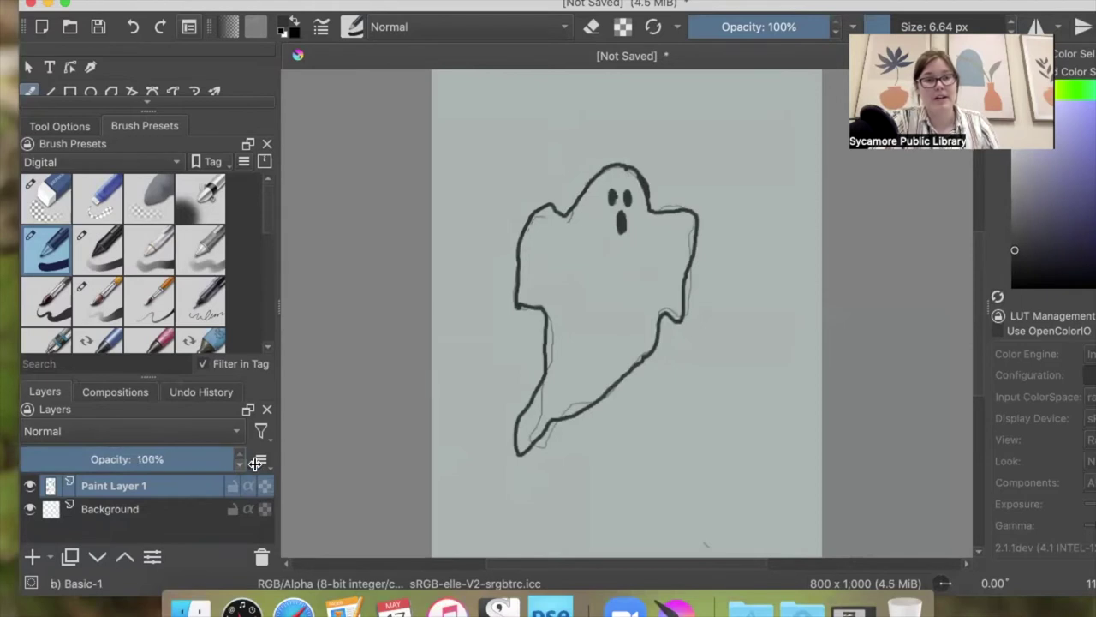
click(33, 557)
click(130, 484)
mouse_move(131, 514)
mouse_down()
mouse_move(136, 534)
mouse_move(105, 484)
mouse_move(119, 486)
mouse_up()
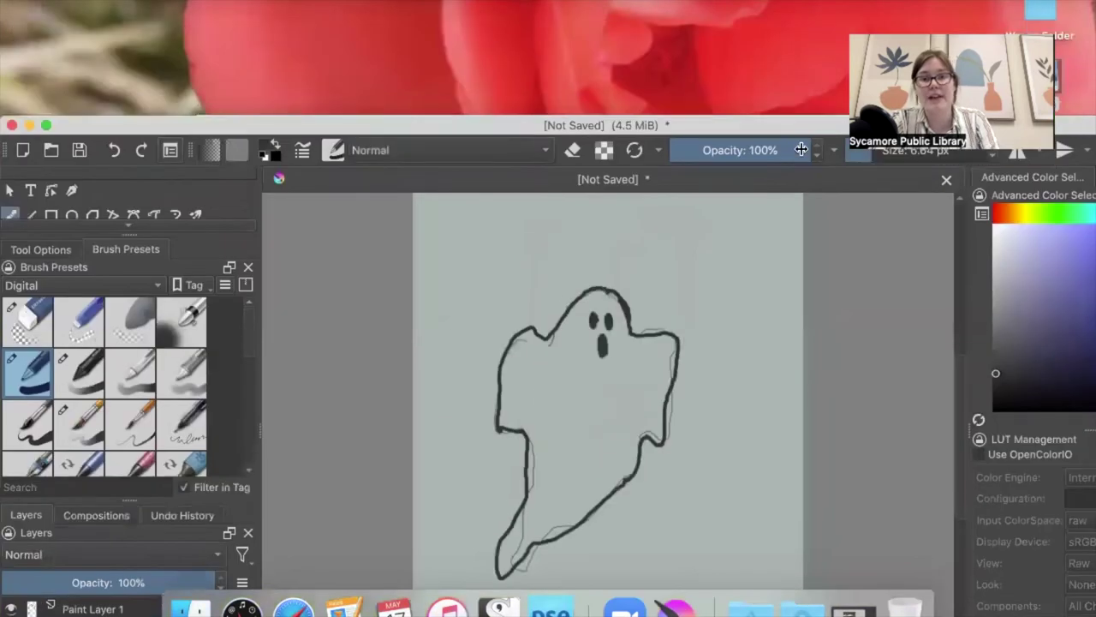
Paint a translucent fill inside the ghost with a white brush at 27% opacity and 105.65 px.
drag(806, 154, 708, 160)
drag(870, 161, 912, 161)
drag(1018, 265, 1001, 234)
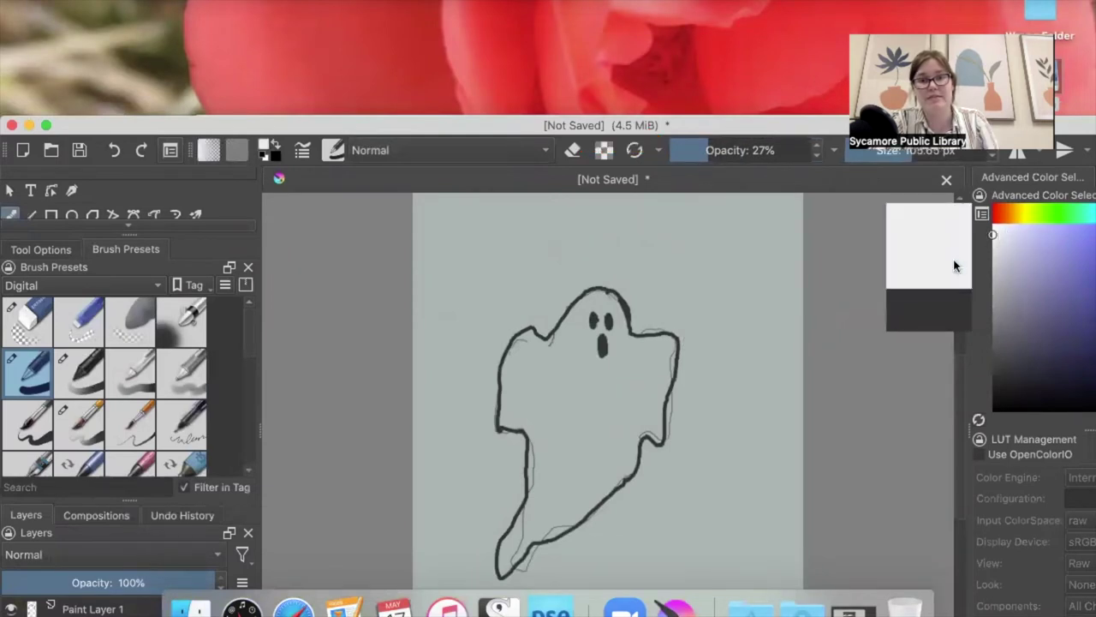
mouse_move(602, 319)
mouse_down()
mouse_move(607, 349)
mouse_move(631, 376)
mouse_move(652, 374)
mouse_move(635, 420)
mouse_move(584, 426)
mouse_move(526, 400)
mouse_up()
mouse_move(522, 348)
mouse_down()
mouse_move(519, 394)
mouse_move(539, 350)
mouse_move(567, 472)
mouse_move(580, 477)
mouse_move(604, 440)
mouse_move(514, 544)
mouse_up()
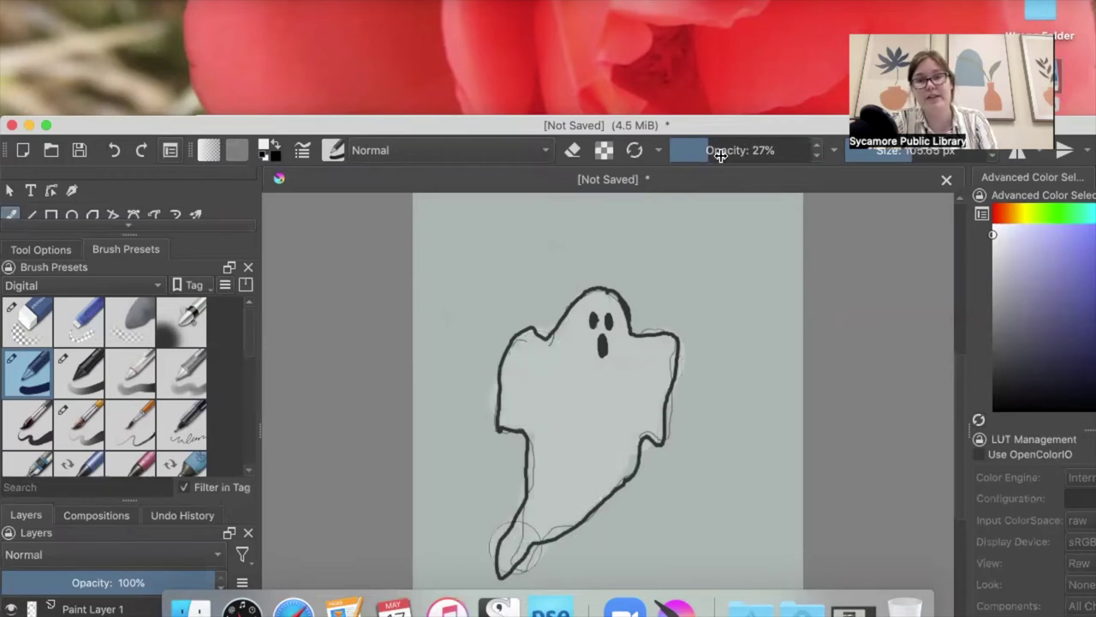
Raise the brush opacity to 100% and paint a solid white moon in the canvas's upper right area.
click(782, 150)
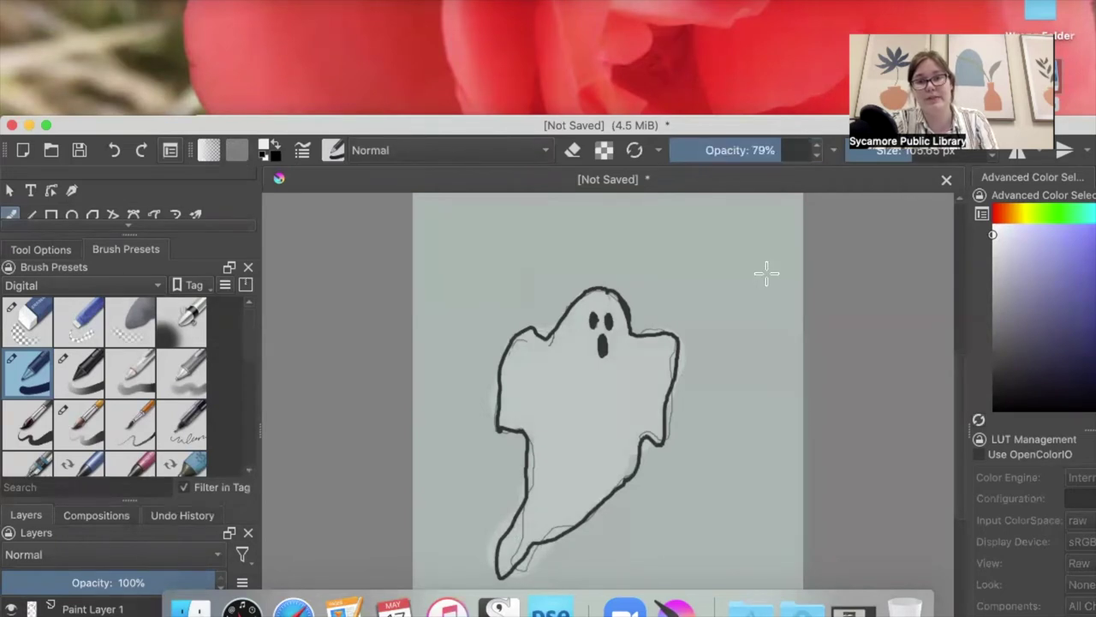
key(o)
key(o)
key(o)
click(757, 268)
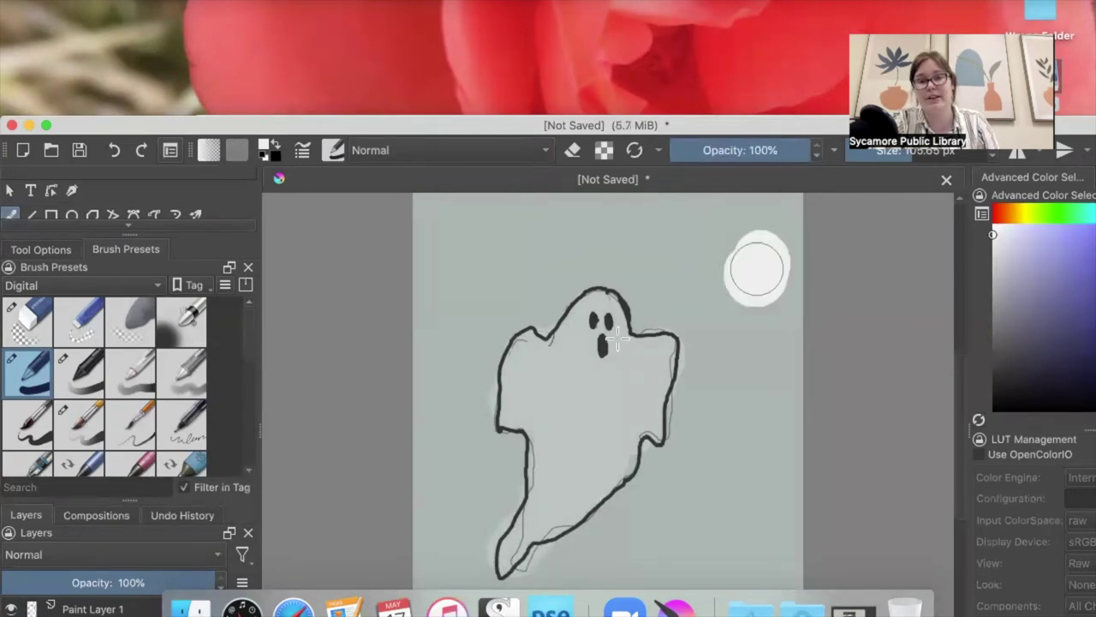
drag(757, 268, 765, 270)
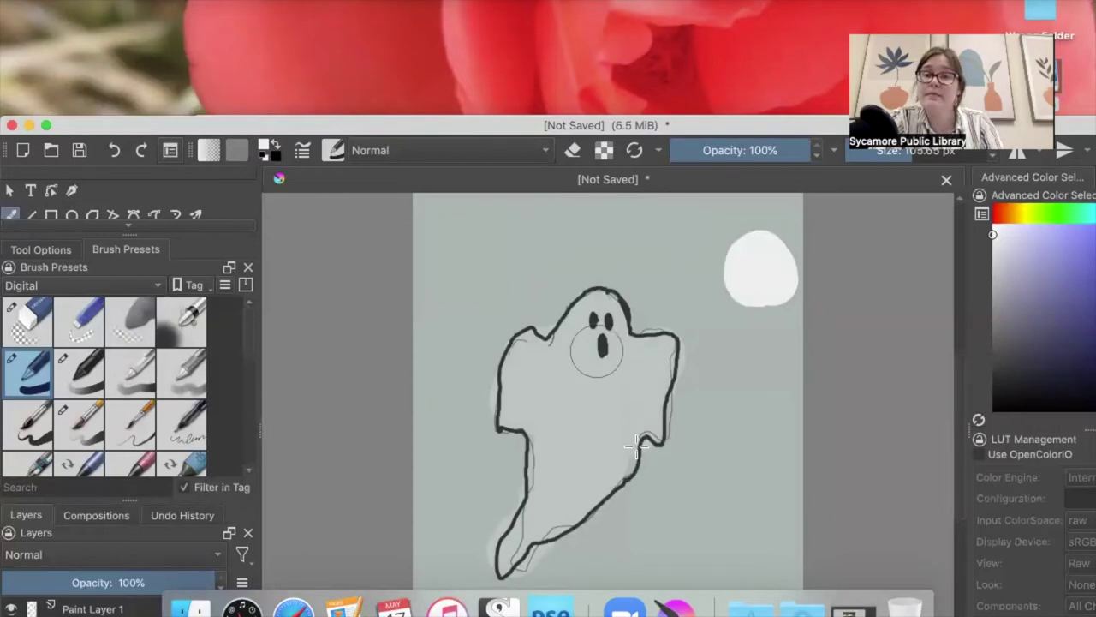
Lower the brush opacity to 68% and paint further white strokes over the ghost's whole body.
mouse_move(541, 125)
mouse_down()
mouse_move(559, 43)
mouse_move(535, 3)
mouse_move(545, 14)
mouse_up()
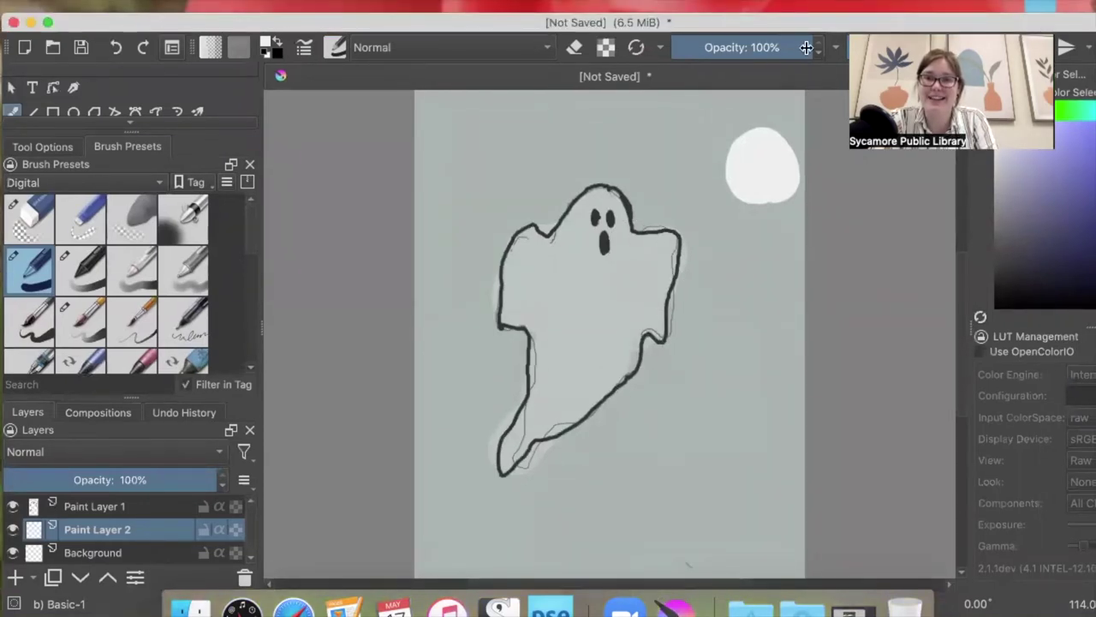
key(i)
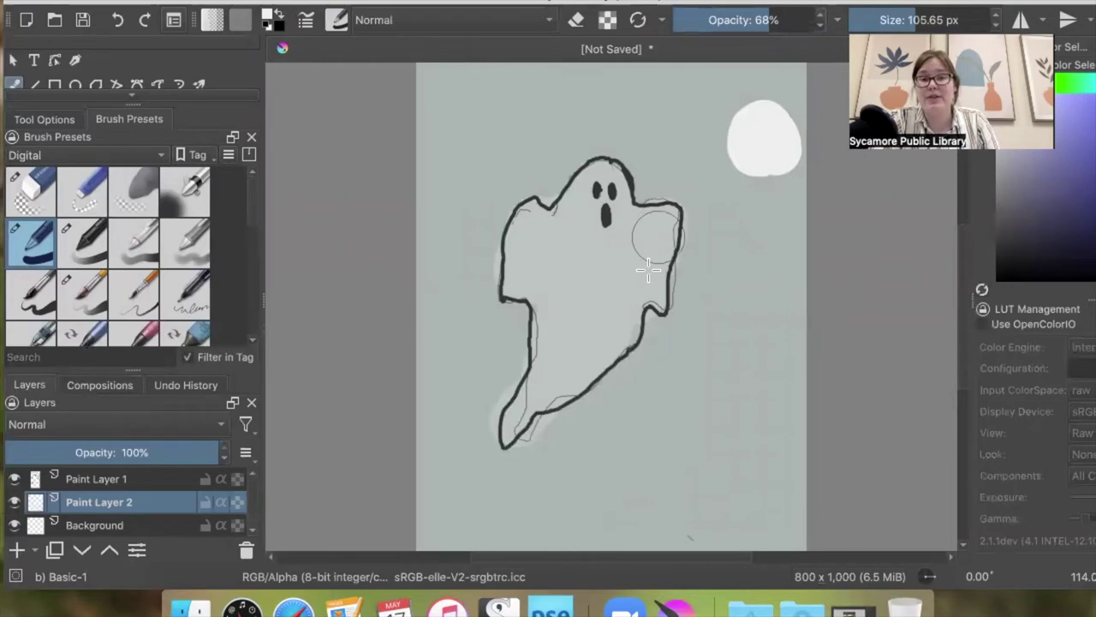
mouse_move(659, 210)
mouse_down()
mouse_move(604, 324)
mouse_move(530, 407)
mouse_up()
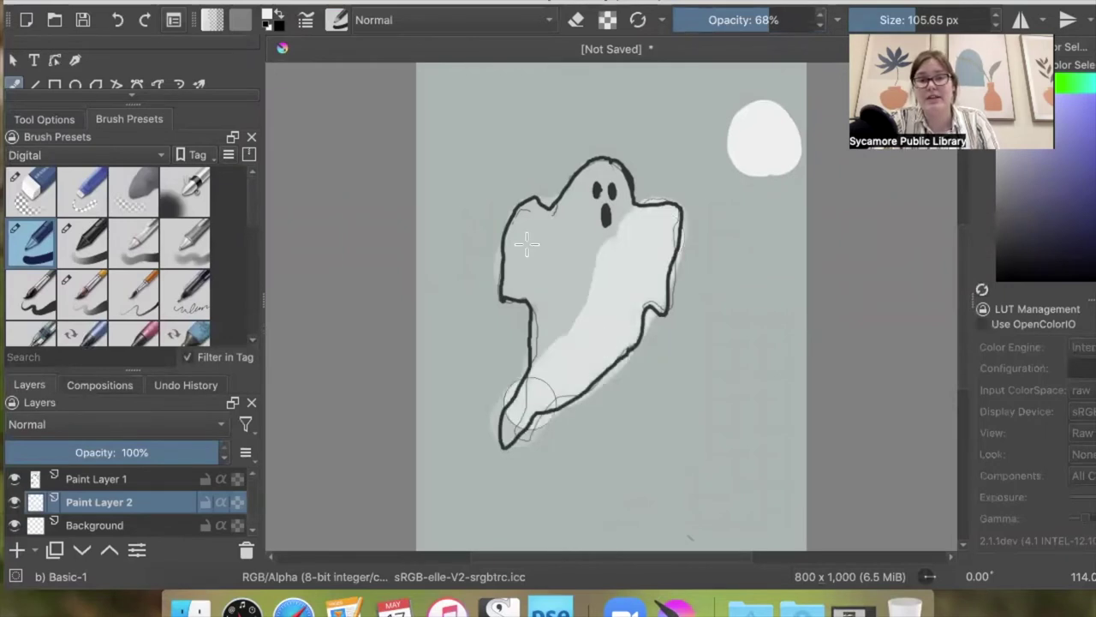
drag(527, 244, 510, 424)
mouse_move(542, 257)
mouse_down()
mouse_move(564, 254)
mouse_move(606, 194)
mouse_up()
mouse_move(536, 319)
mouse_down()
mouse_move(540, 341)
mouse_move(586, 366)
mouse_move(624, 332)
mouse_up()
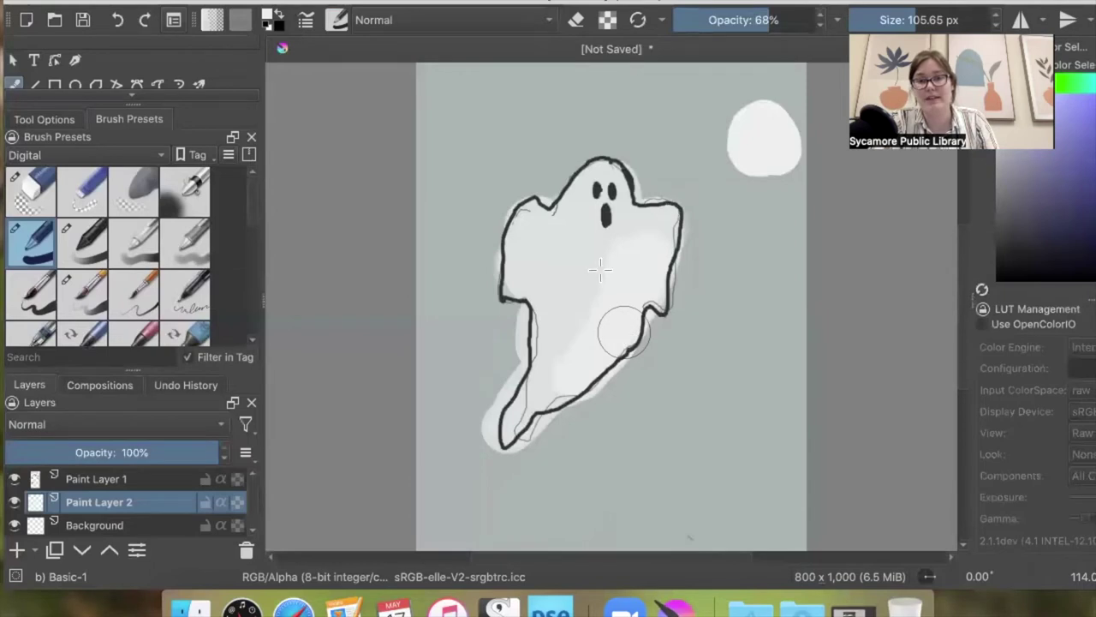
Erase the white overflow beside the ghost's tail with the Eraser Circle brush at 14.26 px.
click(31, 190)
mouse_move(485, 442)
mouse_down()
mouse_move(517, 376)
mouse_move(480, 450)
mouse_up()
drag(486, 406, 491, 453)
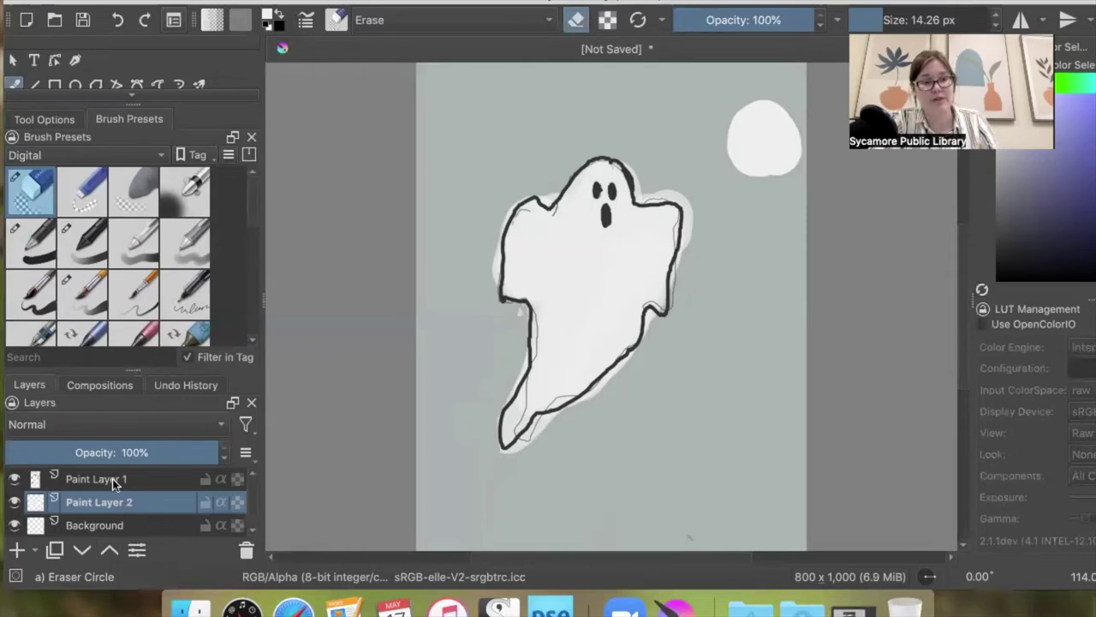
Move Paint Layer 2 above Paint Layer 1 to compare the stacking order, and return it beneath.
key(ctrl+Page_Up)
key(slash)
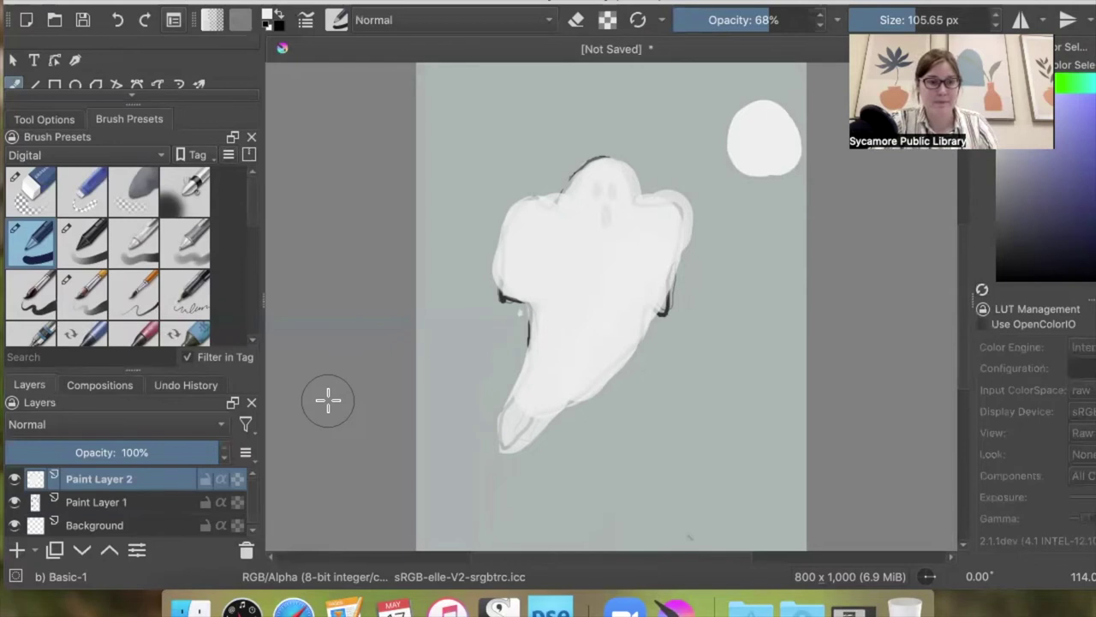
drag(112, 482, 112, 522)
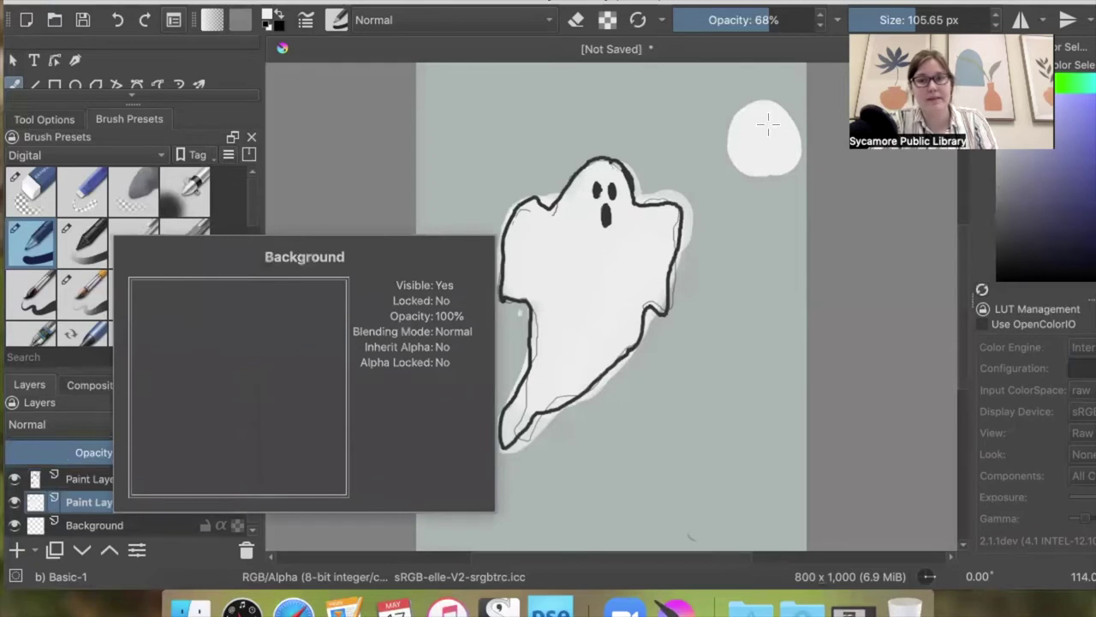
Erase part of the white moon with the Eraser Circle brush and switch back to the Basic-1 brush.
key(e)
drag(784, 111, 771, 159)
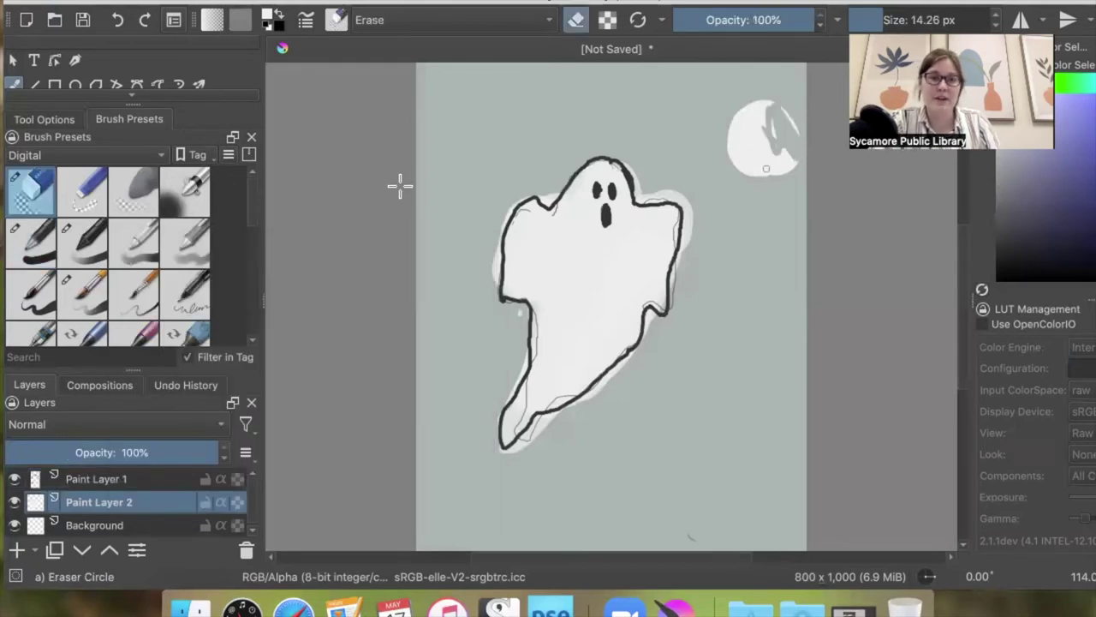
key(e)
Delete Paint Layer 2 and Paint Layer 1, keeping only the Background layer.
click(246, 552)
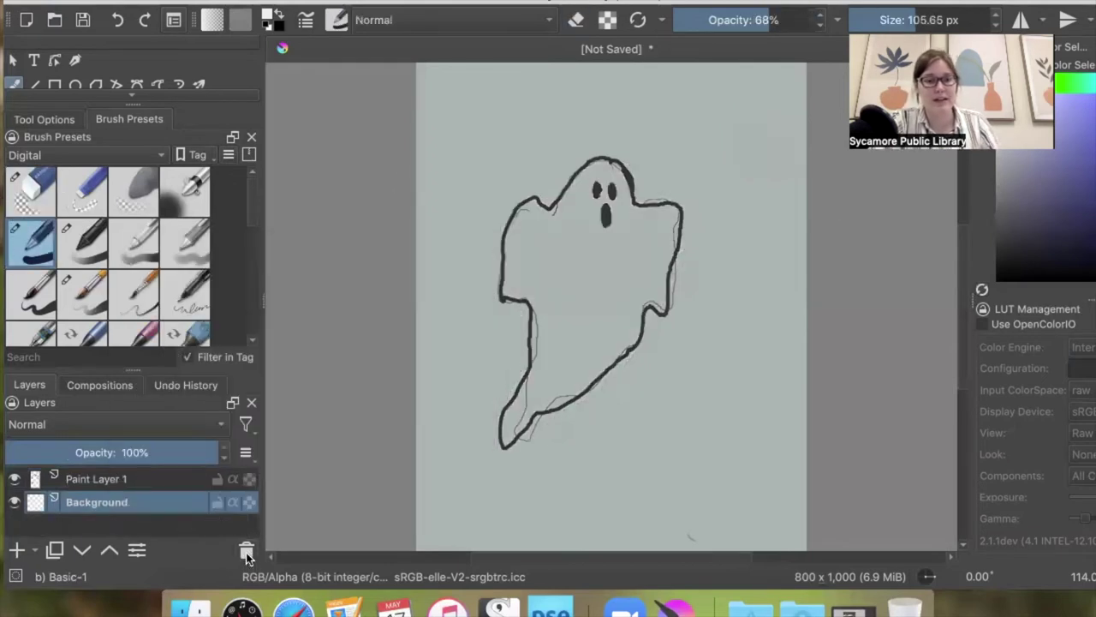
click(96, 479)
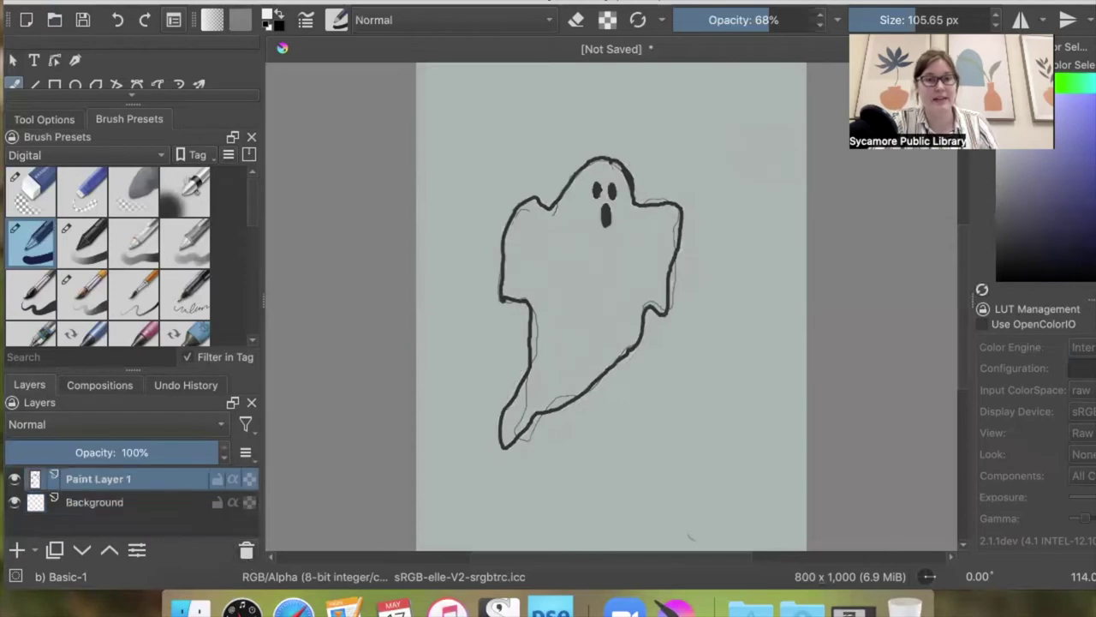
click(246, 553)
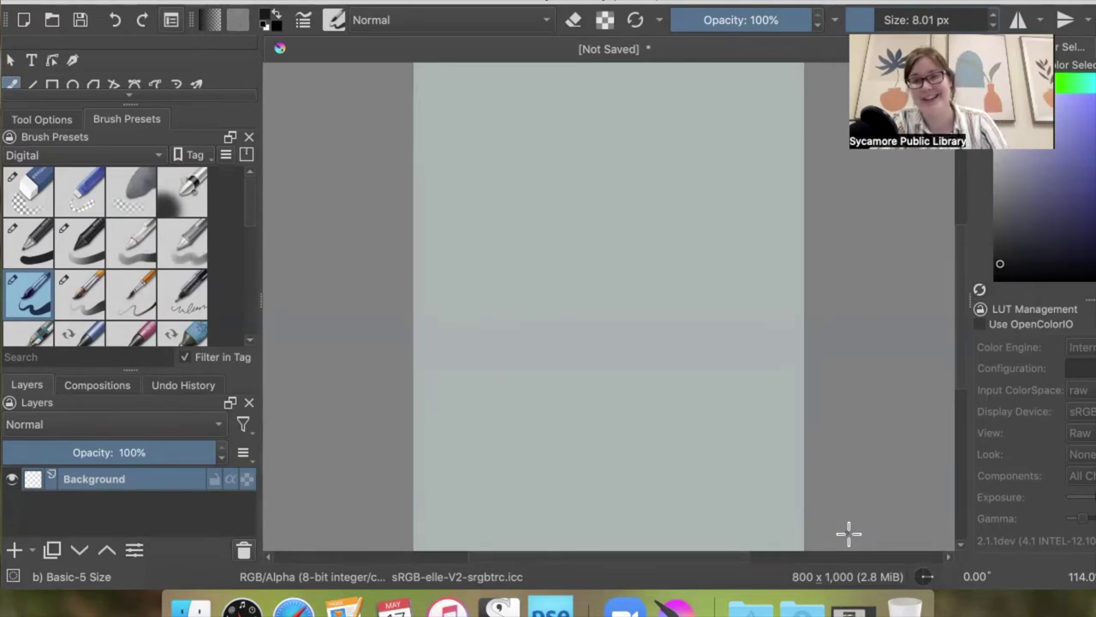
Switch to Photoshop Elements and view the landscape painting lndscpsk.psd.
click(848, 608)
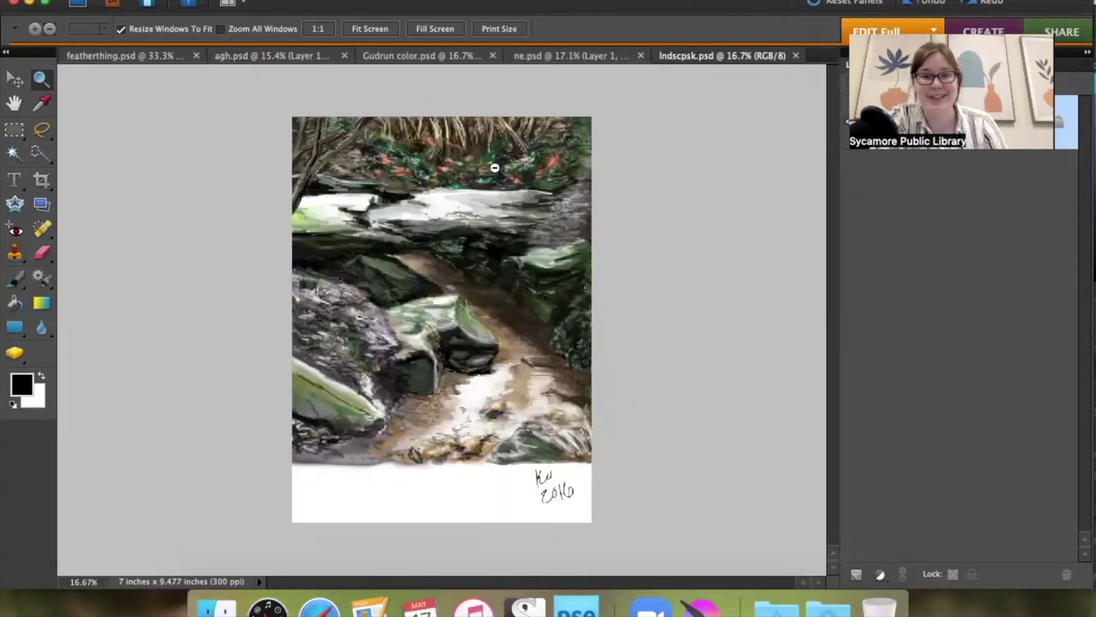
double_click(97, 16)
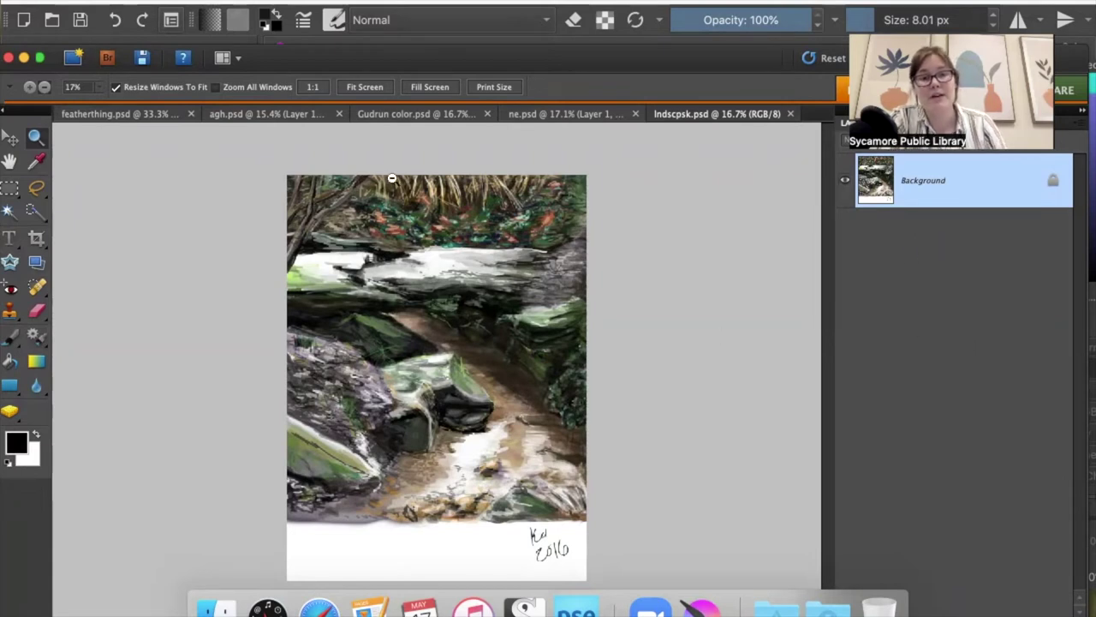
drag(326, 57, 347, 1)
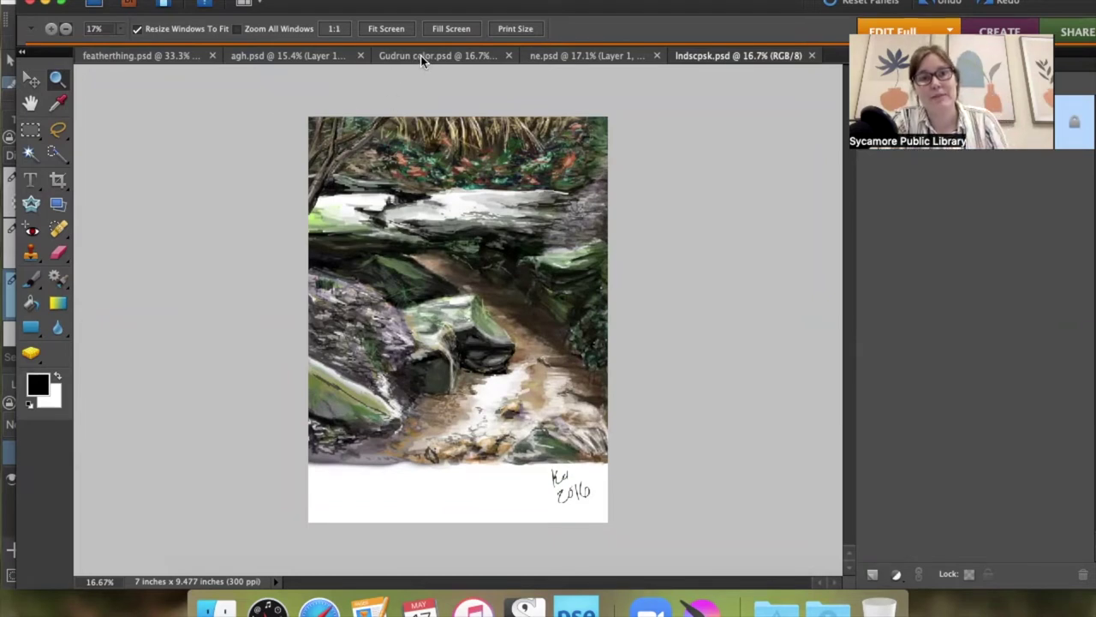
Bring up Gudrun color.psd, view the whole illustration, and magnify its upper part to 12.5%.
click(419, 56)
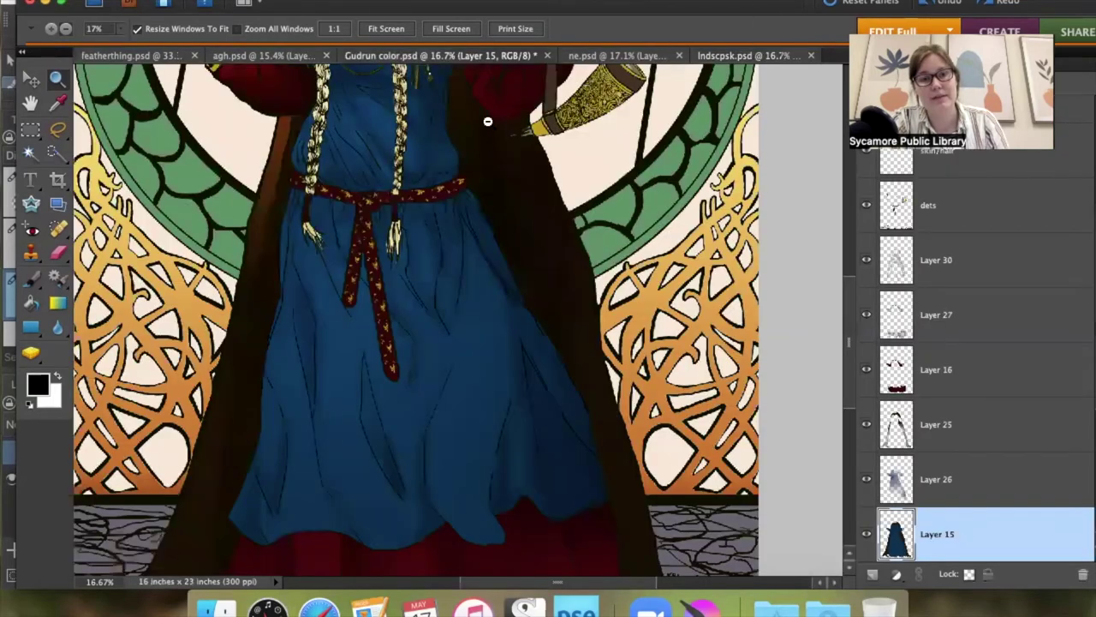
click(222, 189)
click(222, 189)
click(225, 190)
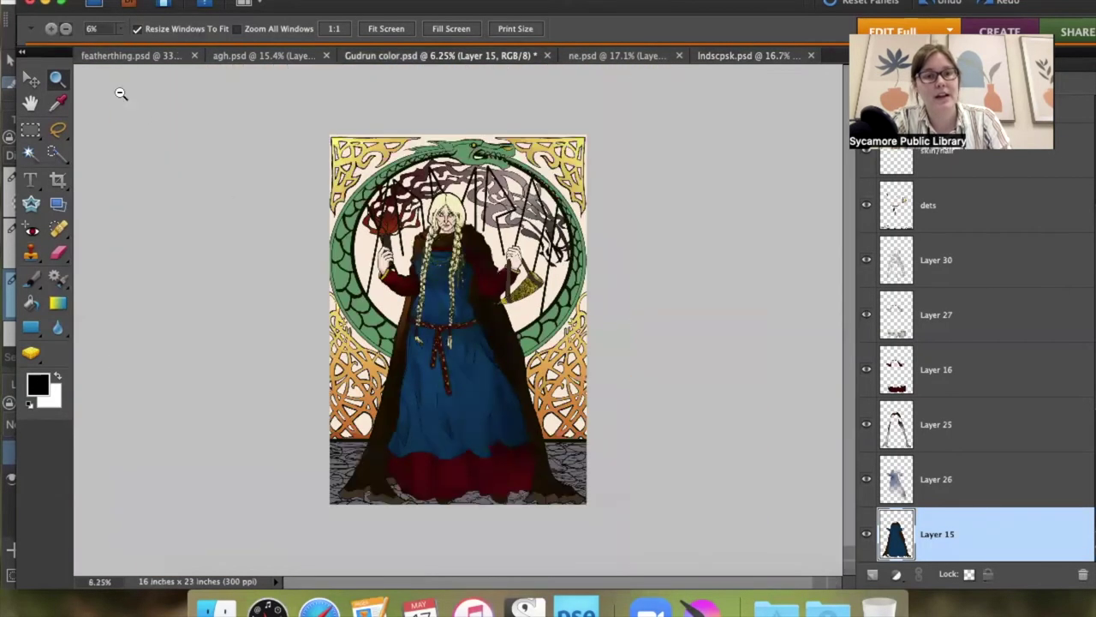
click(50, 31)
click(377, 243)
click(377, 244)
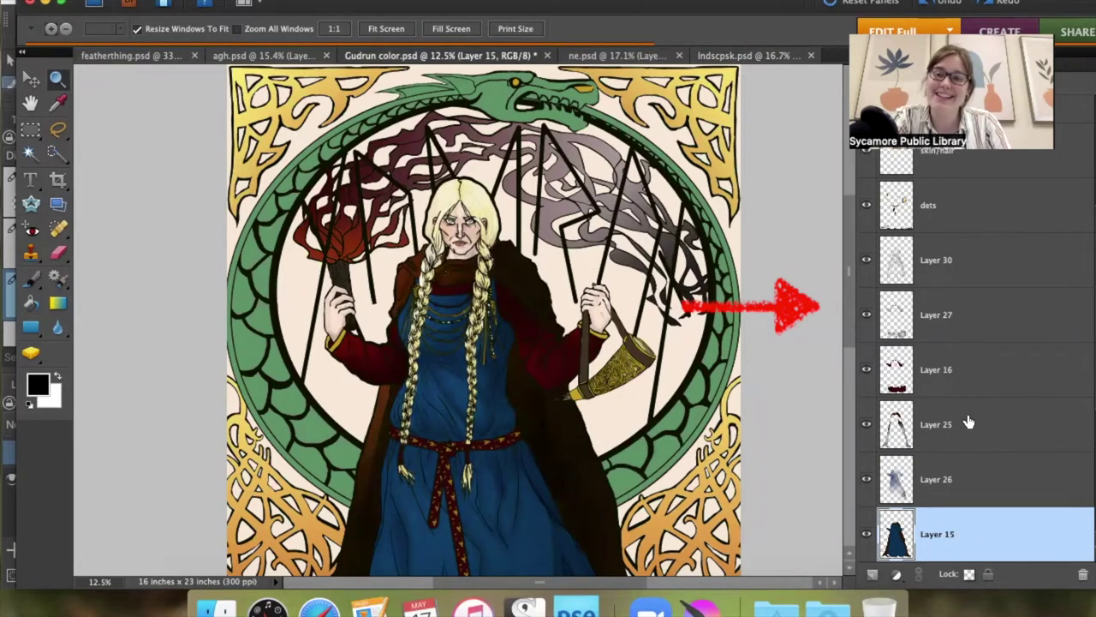
Examine the Gudrun illustration's layer stack, and hide and reshow the Lineart layer.
scroll(981, 380, down, 5)
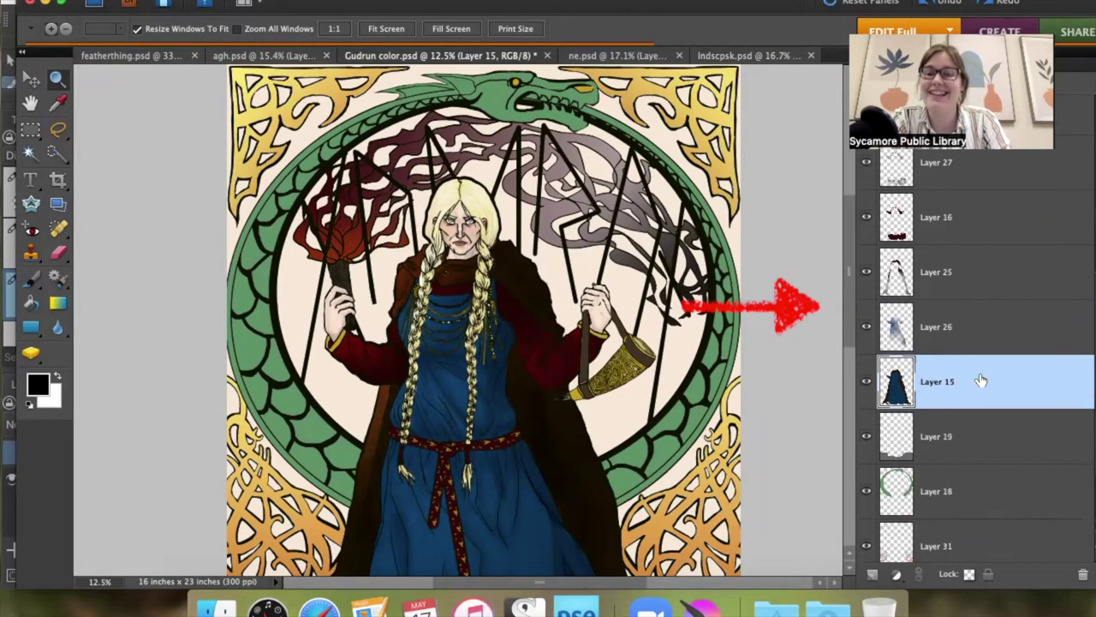
scroll(981, 378, up, 8)
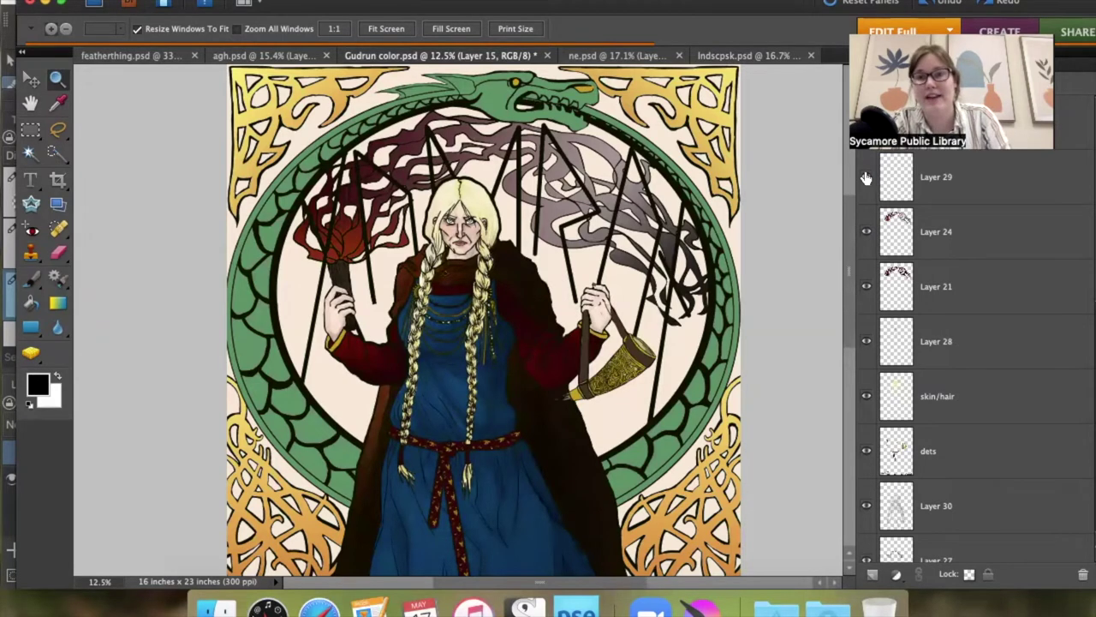
drag(1061, 7, 1062, 45)
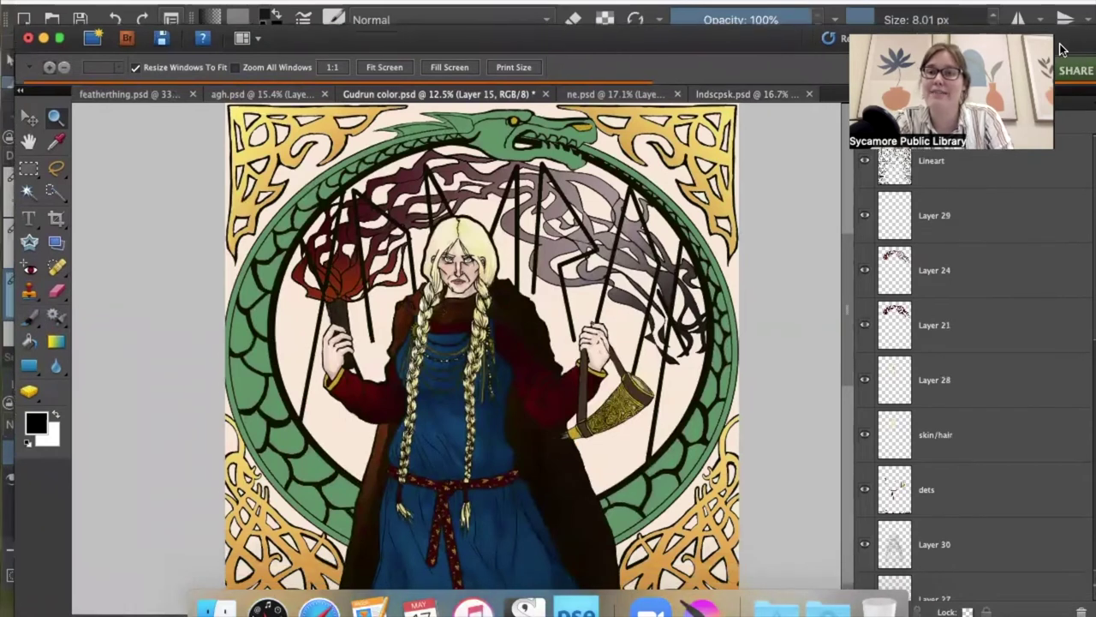
click(865, 163)
click(865, 162)
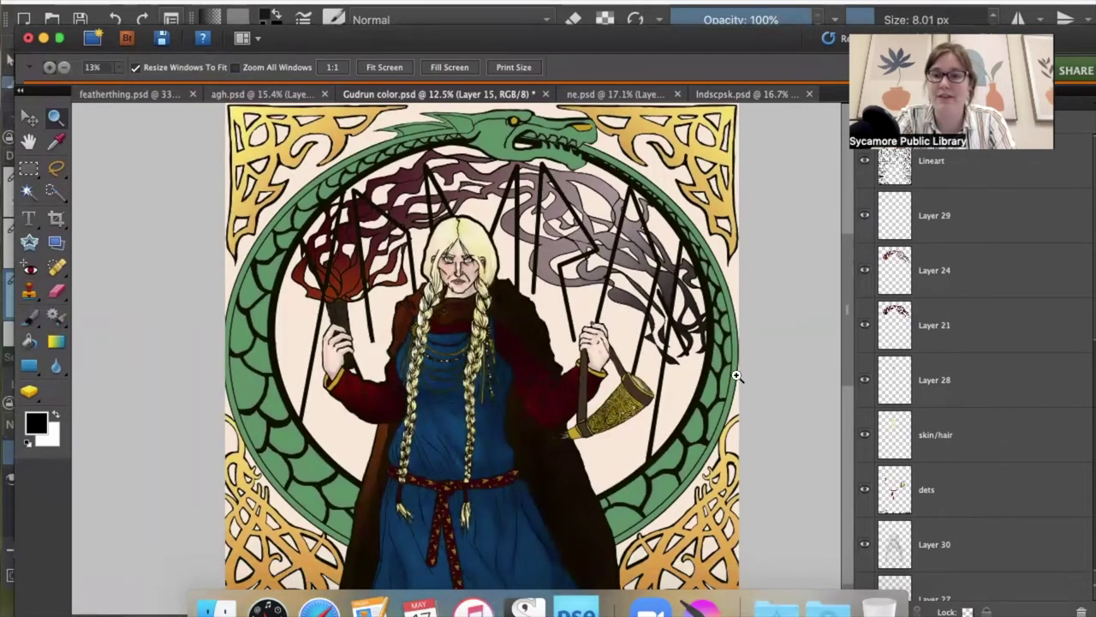
Review the layers down to the Background, and hide and reshow Layers 24 and 21, which color the smoke.
scroll(951, 450, down, 3)
scroll(955, 452, down, 6)
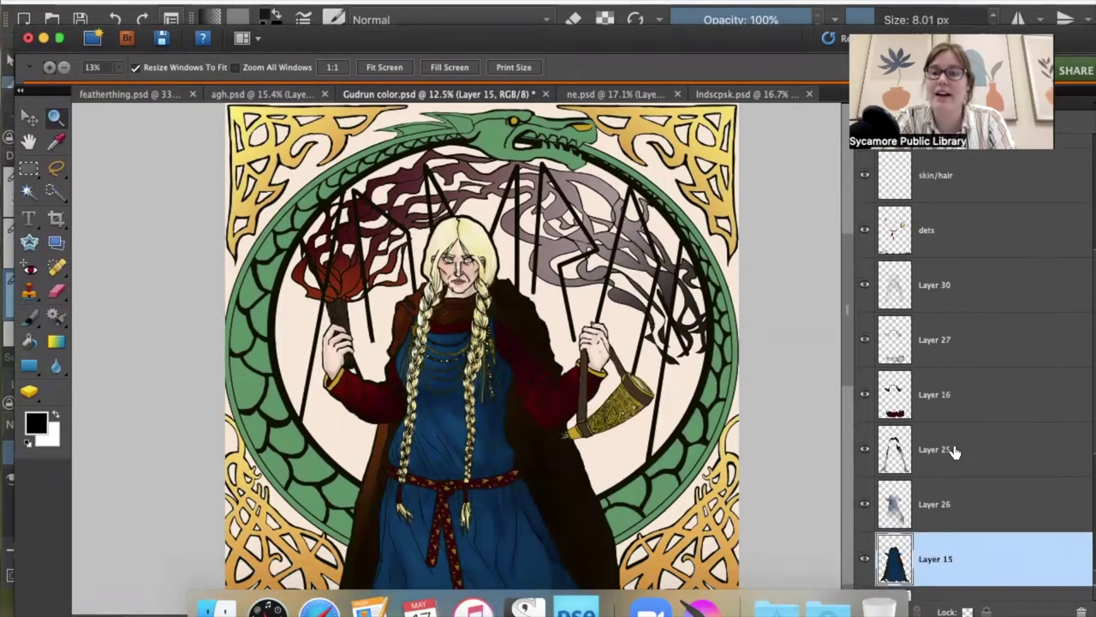
scroll(955, 452, down, 2)
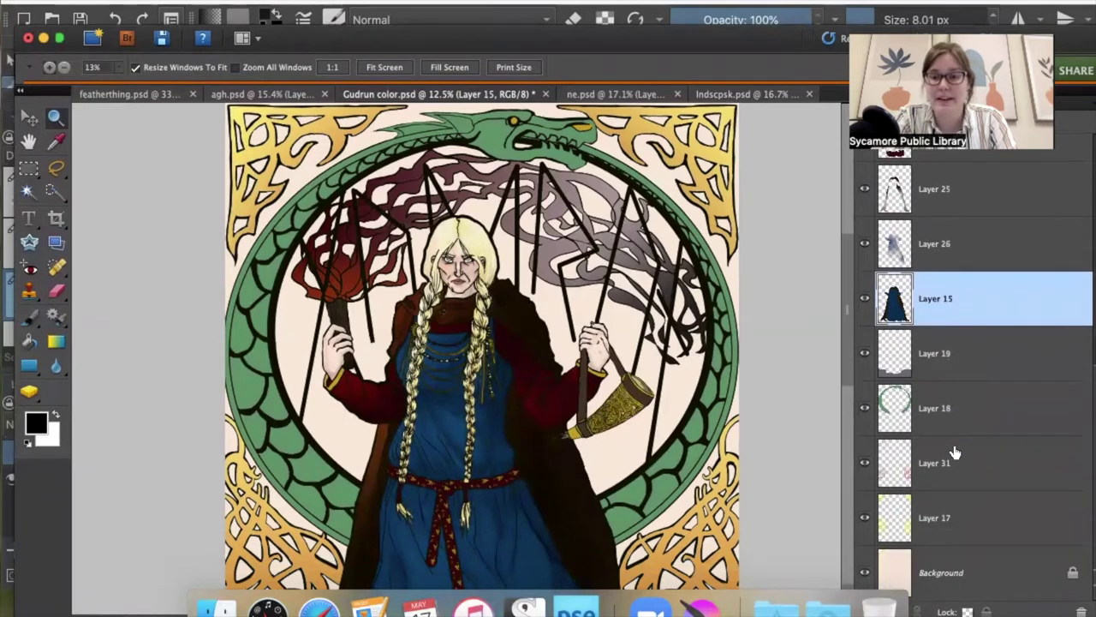
scroll(919, 336, up, 6)
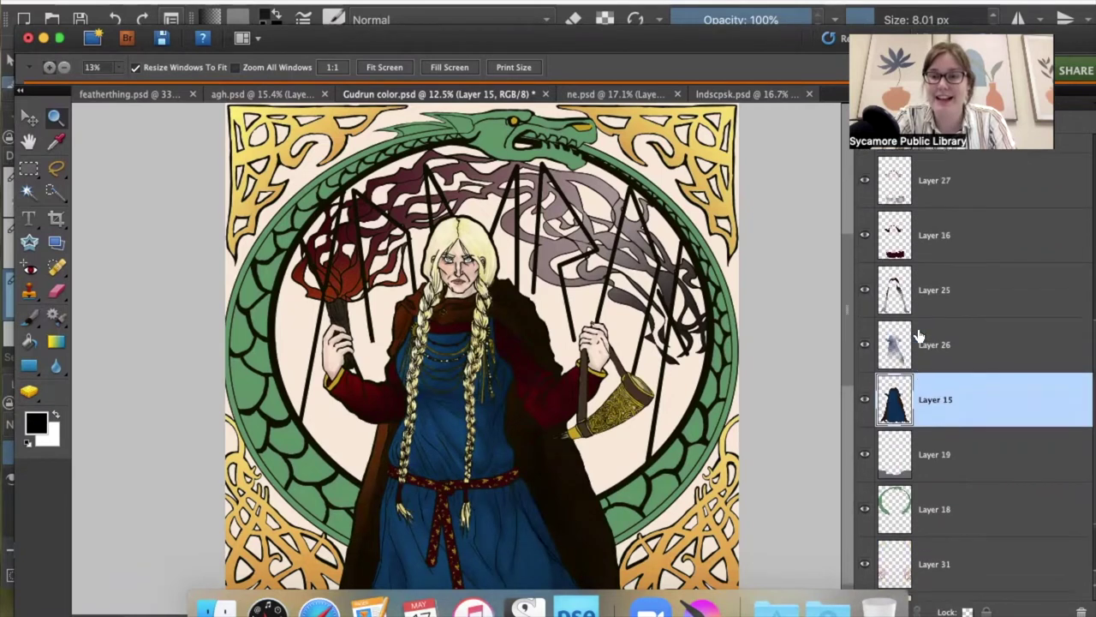
scroll(918, 335, up, 4)
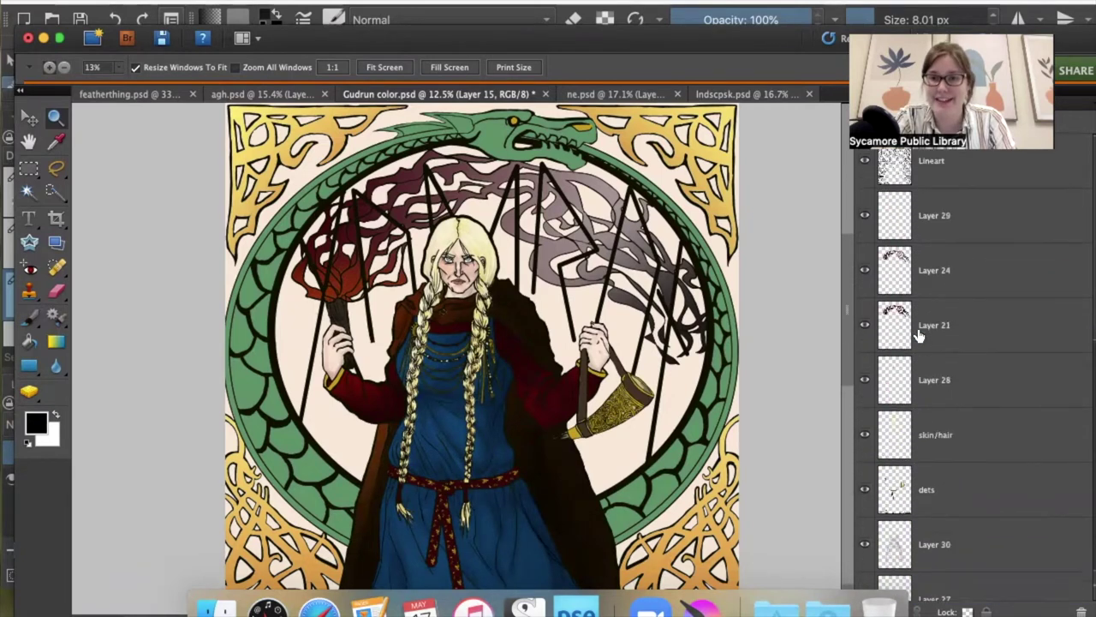
click(866, 271)
click(866, 270)
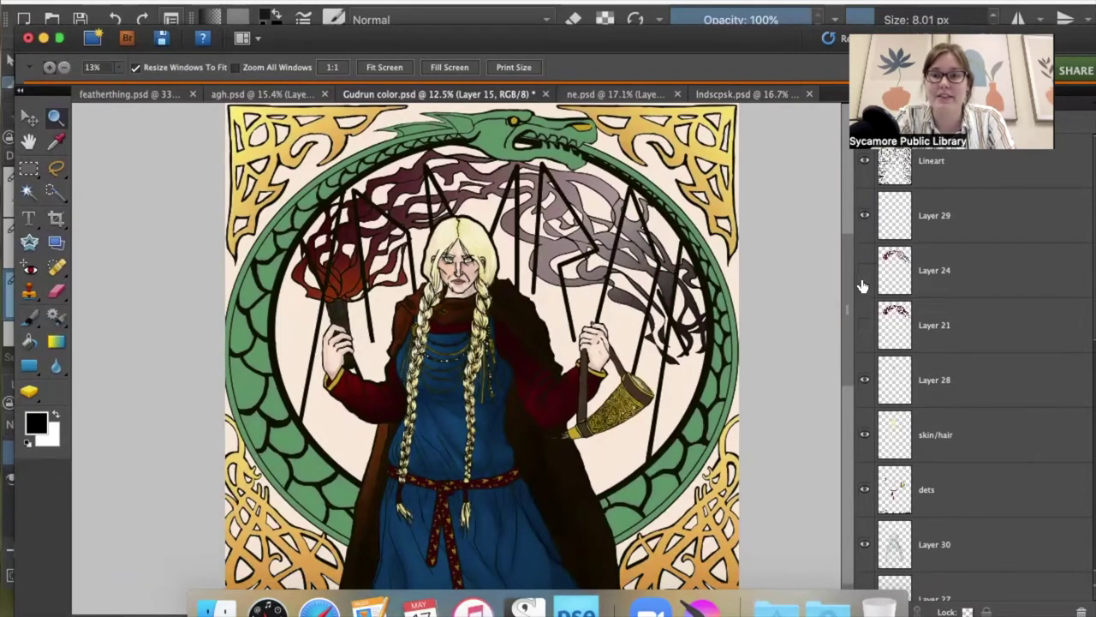
drag(864, 272, 864, 325)
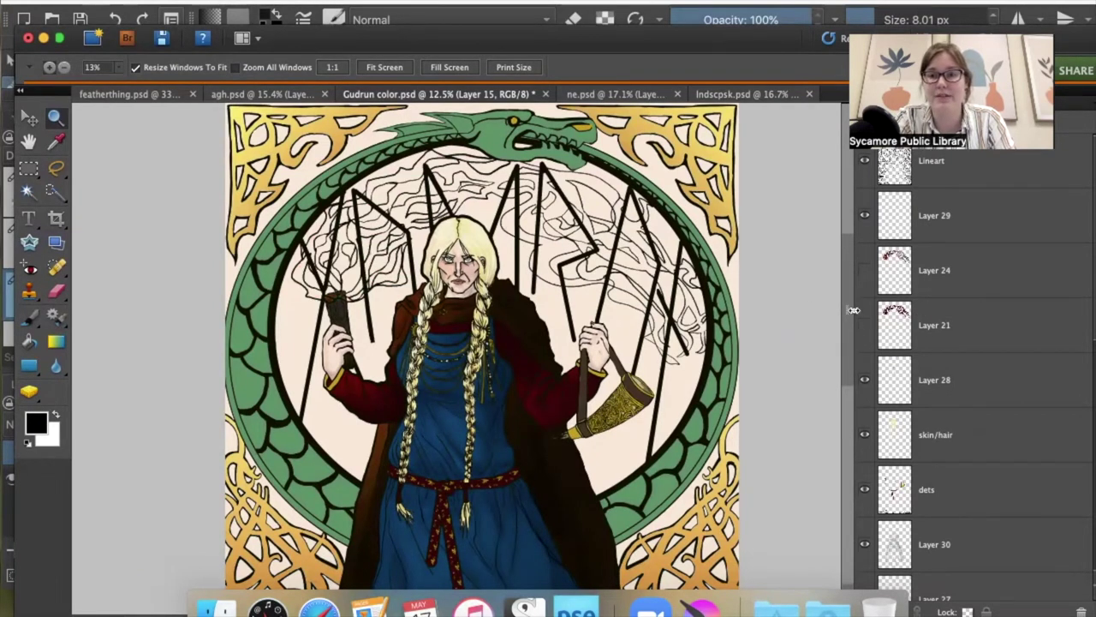
click(865, 274)
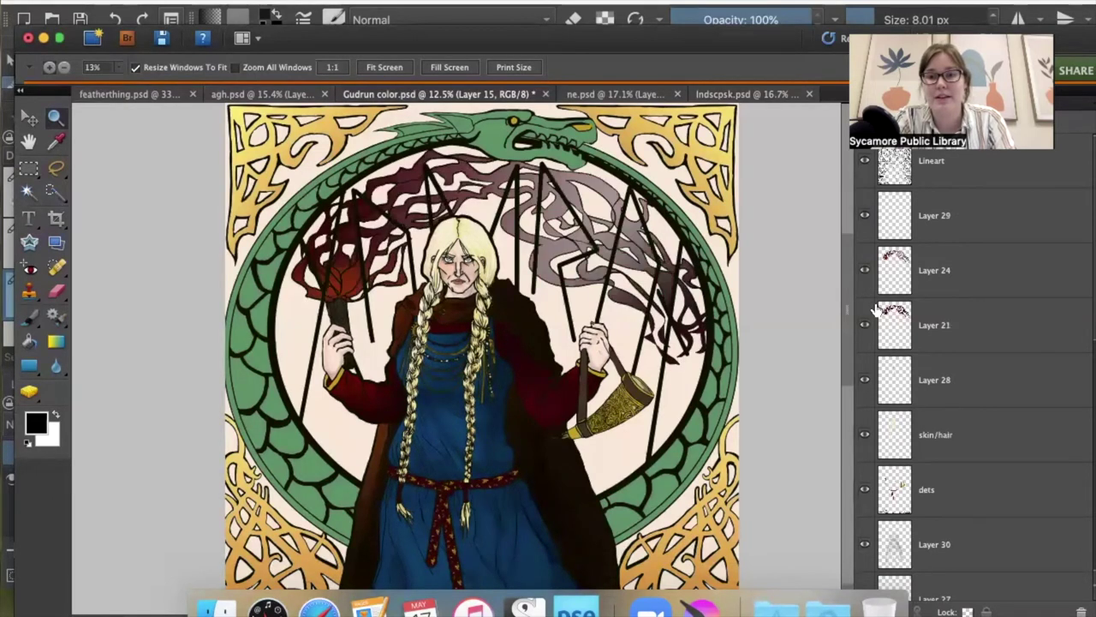
Hide and reshow the skin/hair, dets and Layer 30 layers one at a time to inspect what each contributes.
click(865, 382)
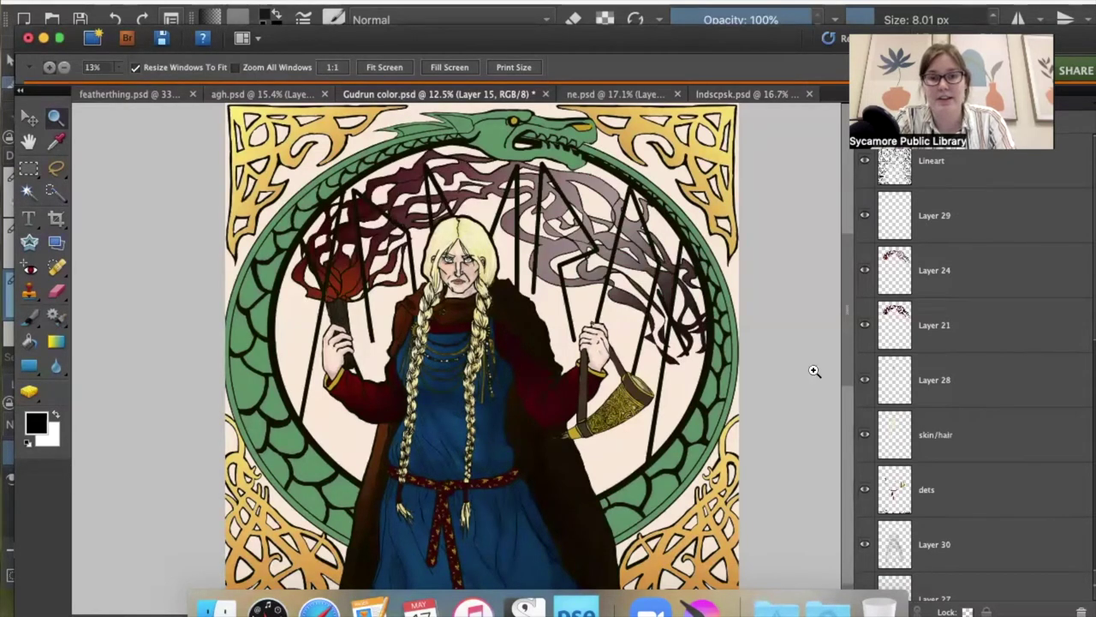
click(866, 440)
click(865, 440)
scroll(866, 439, down, 1)
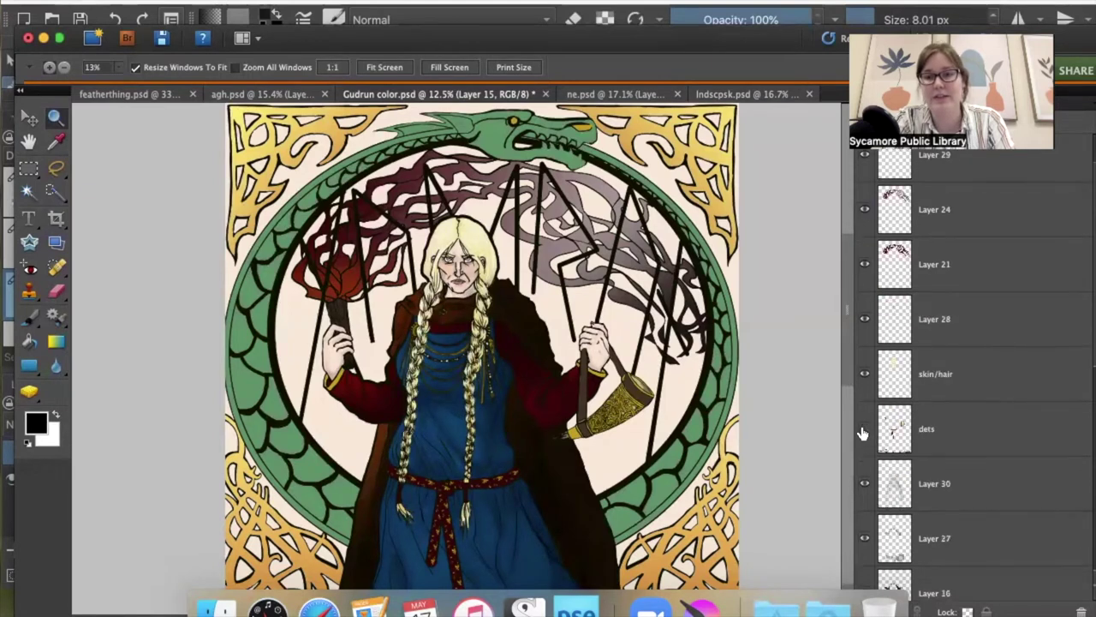
click(864, 433)
click(863, 433)
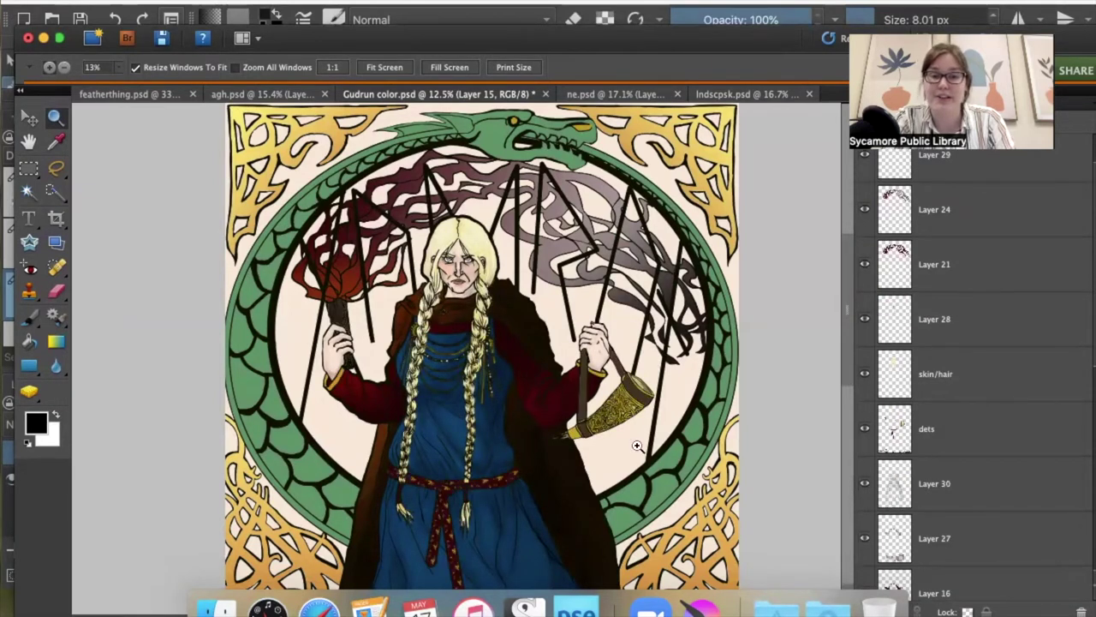
click(865, 484)
click(865, 484)
scroll(871, 488, down, 1)
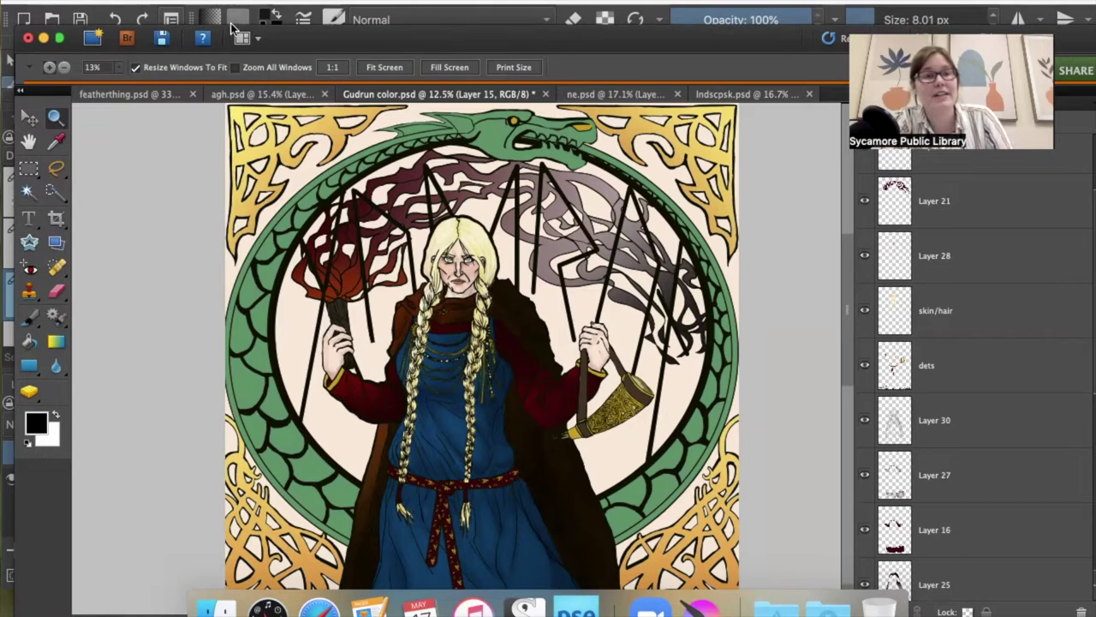
View the whole Gudrun illustration fitted to the screen, and magnify the drinking horn to 100%.
drag(324, 31, 313, 4)
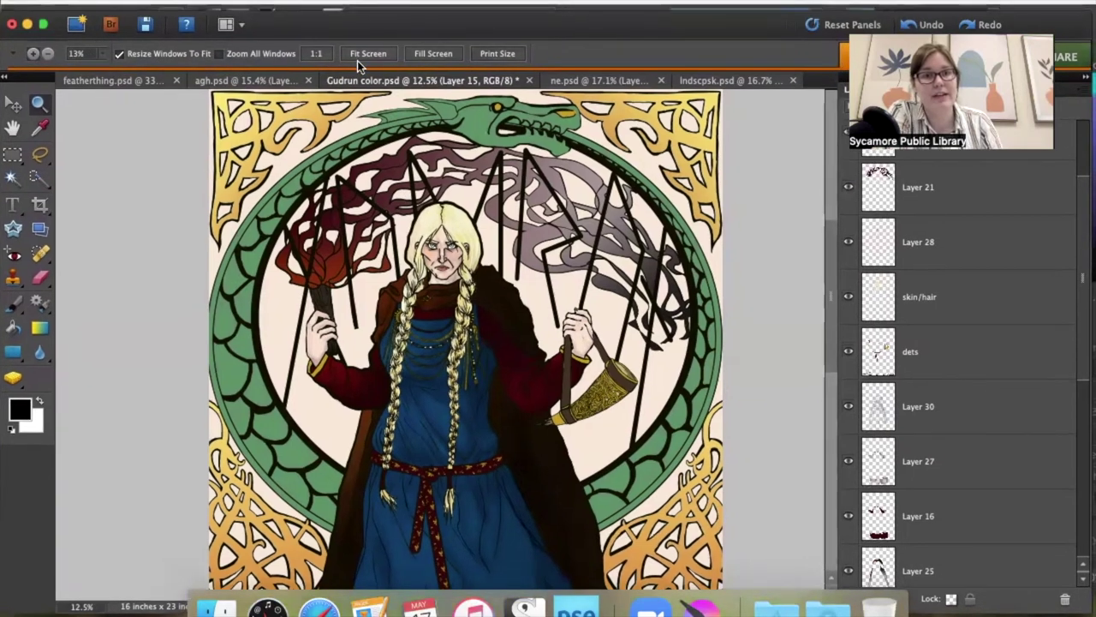
click(357, 57)
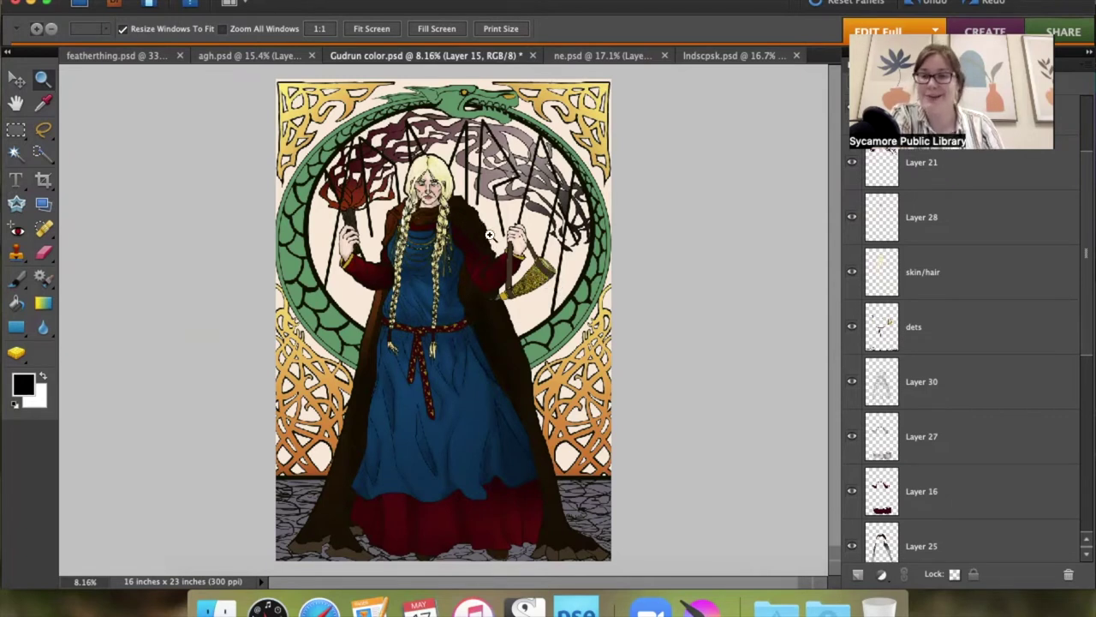
click(545, 294)
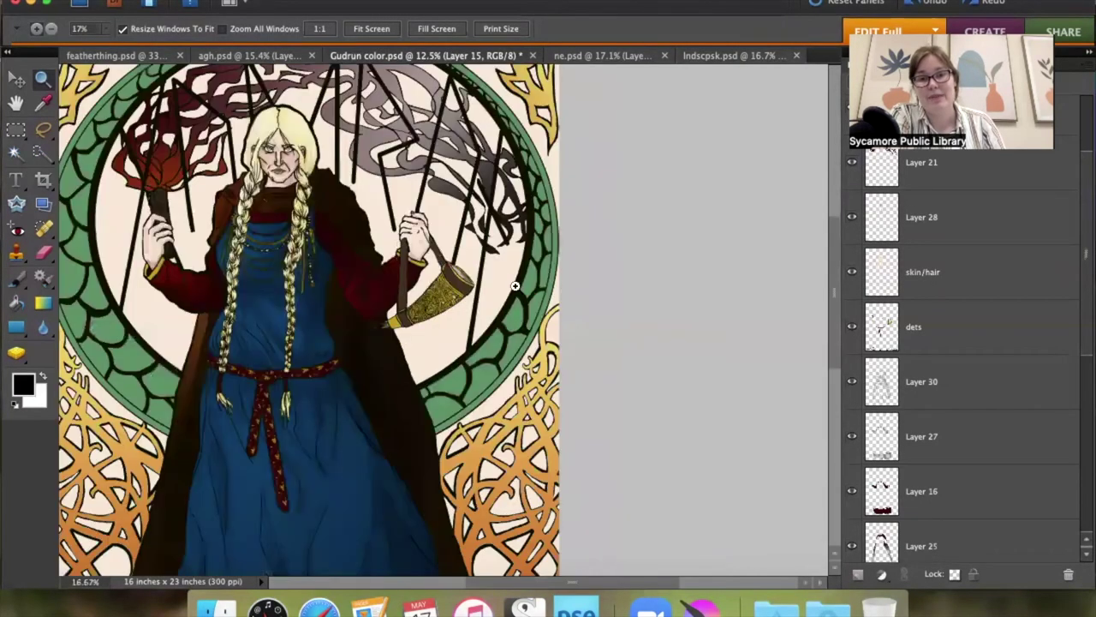
click(420, 282)
click(402, 299)
click(402, 299)
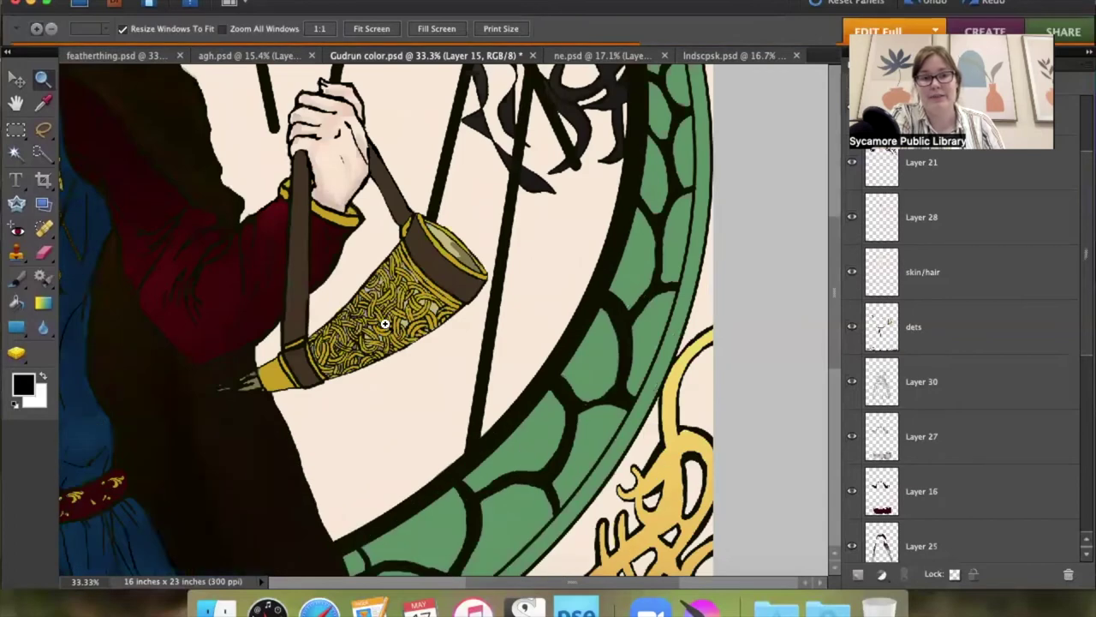
click(394, 323)
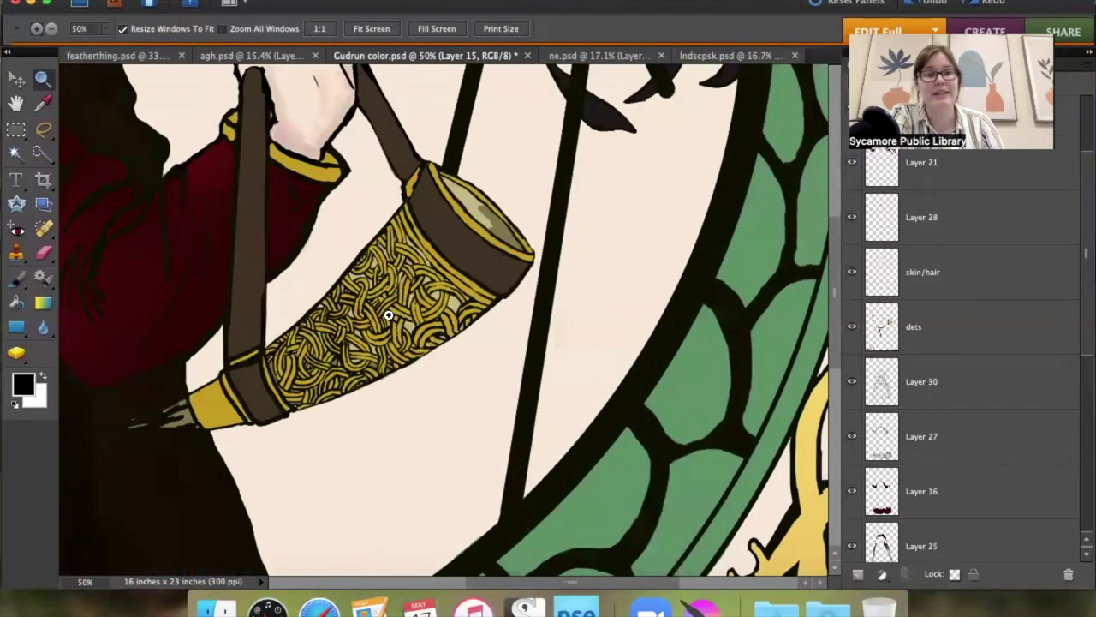
click(393, 318)
click(395, 319)
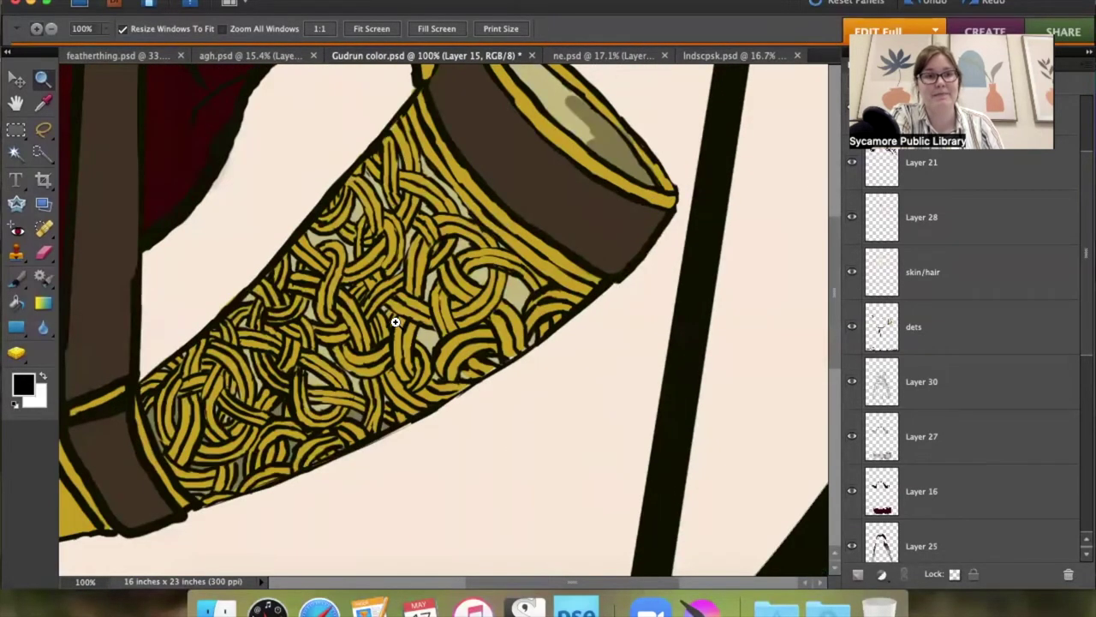
Examine the horn's knotwork, the braids and the bead necklaces on the dress at 100%.
scroll(349, 247, left, 5)
scroll(349, 247, down, 3)
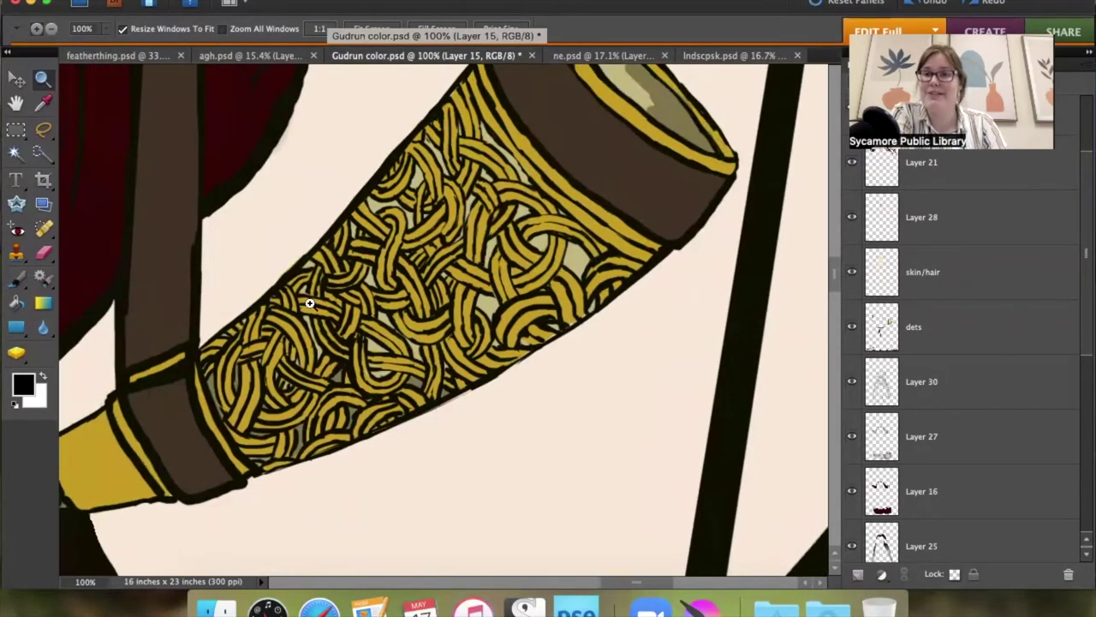
scroll(640, 446, left, 5)
scroll(639, 447, up, 3)
scroll(420, 332, up, 20)
scroll(420, 333, left, 20)
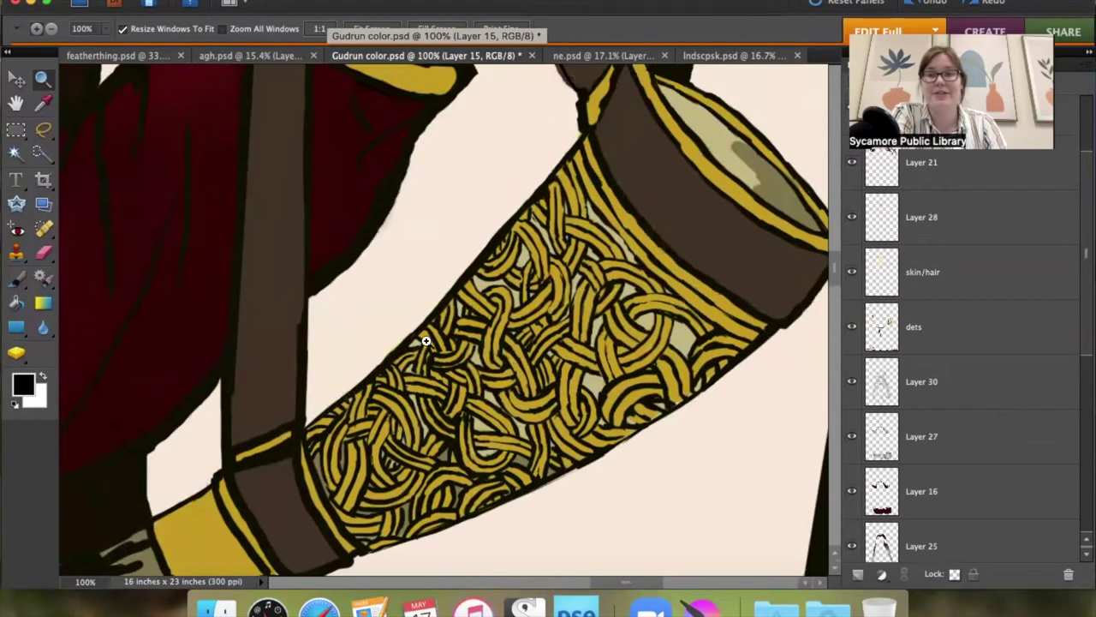
scroll(426, 340, left, 20)
scroll(426, 341, down, 8)
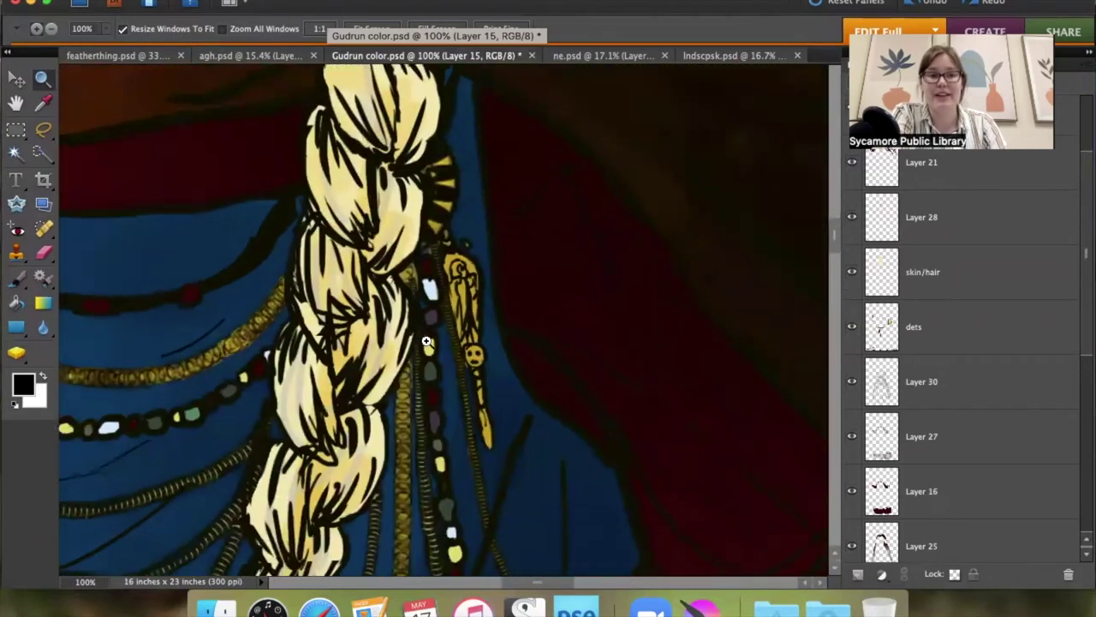
scroll(274, 352, left, 20)
scroll(274, 352, down, 4)
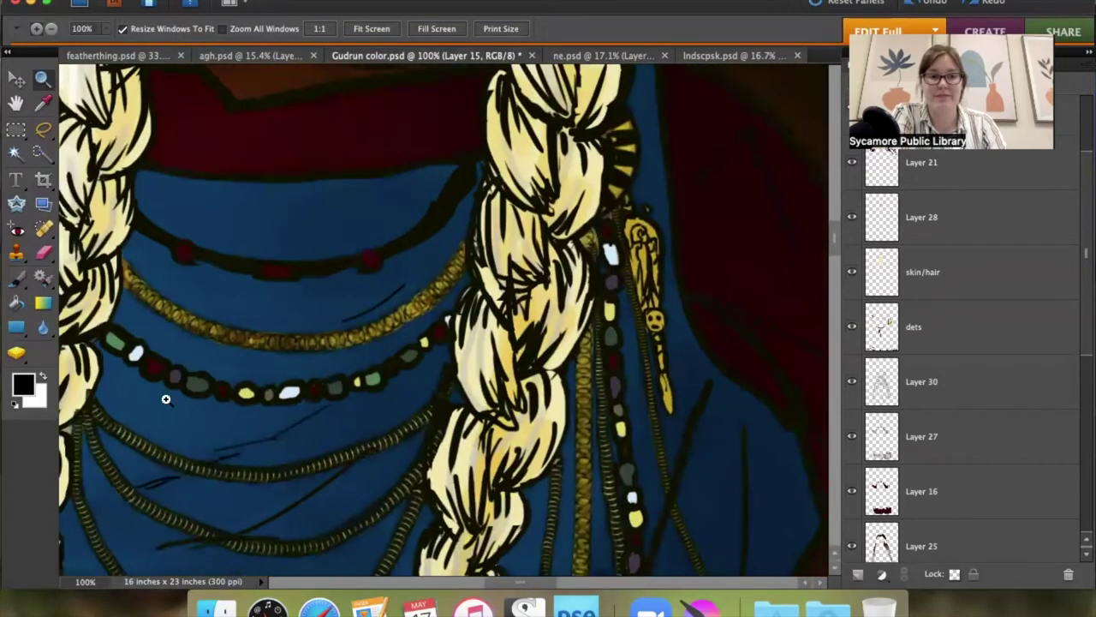
scroll(457, 338, down, 15)
scroll(457, 338, right, 4)
scroll(457, 338, up, 10)
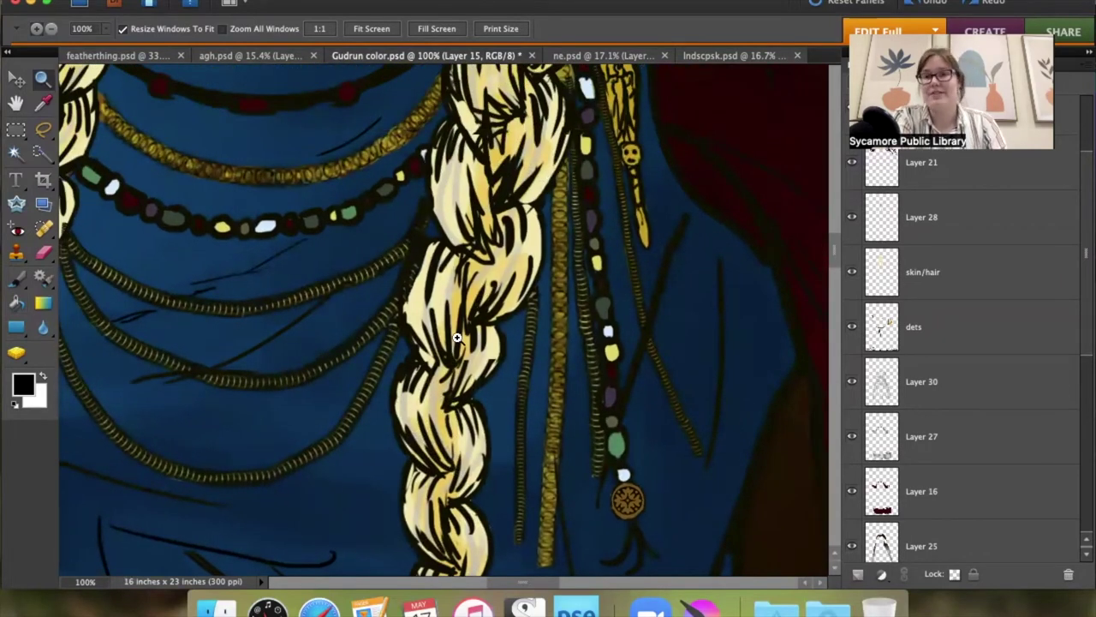
Reduce the magnification to 12.5% to view the full figure and surrounding border.
alt+click(416, 276)
alt+click(416, 276)
alt+click(415, 276)
alt+click(462, 275)
alt+click(462, 276)
alt+click(463, 276)
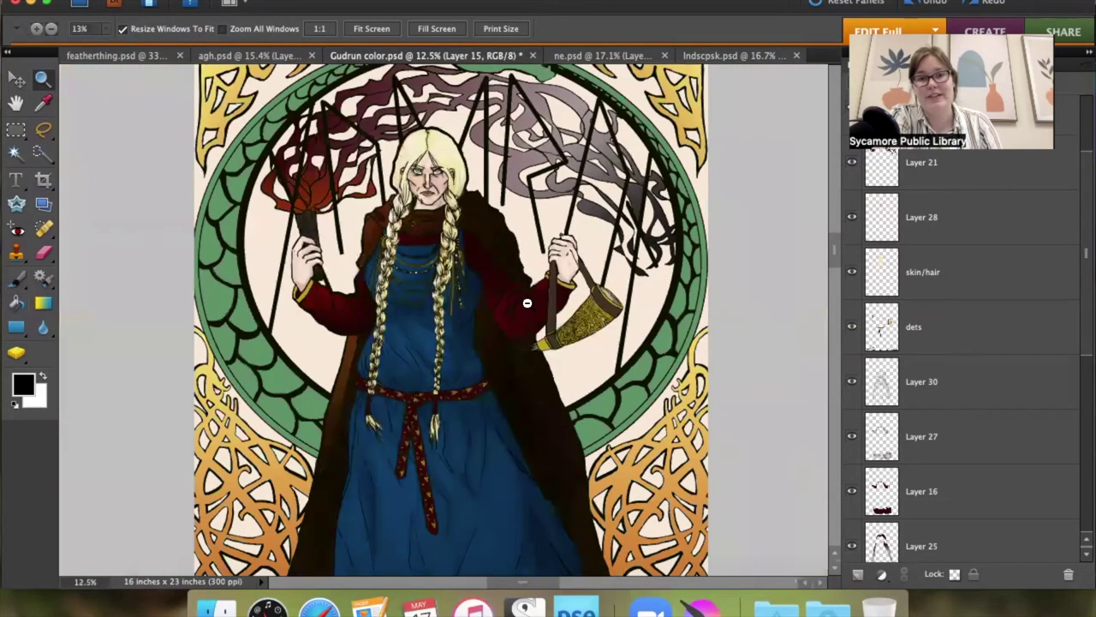
scroll(668, 315, down, 3)
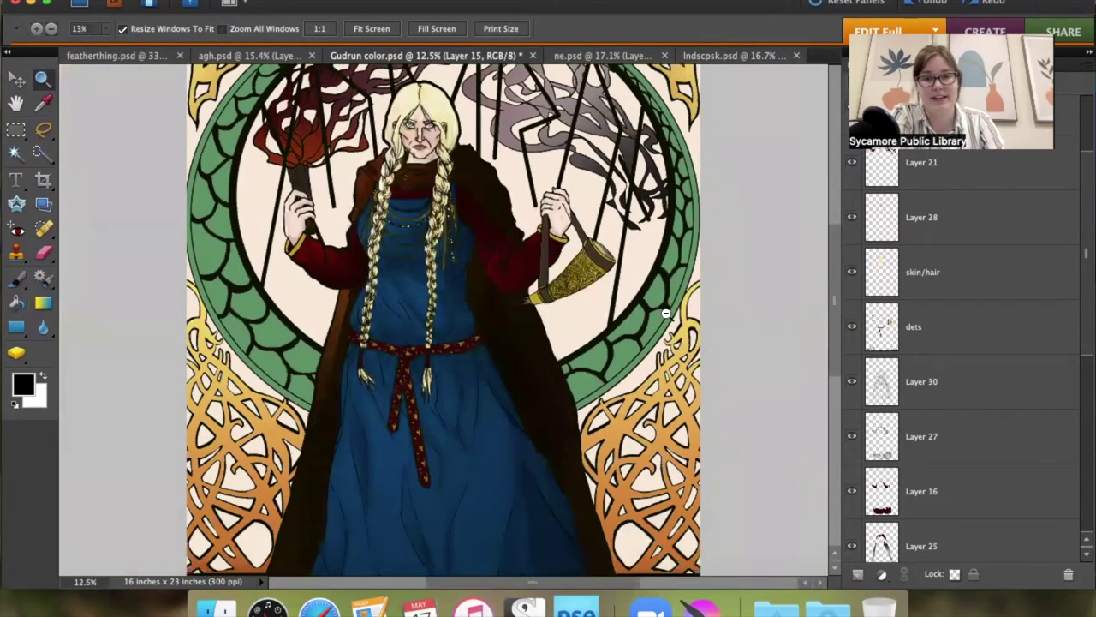
scroll(727, 323, up, 1)
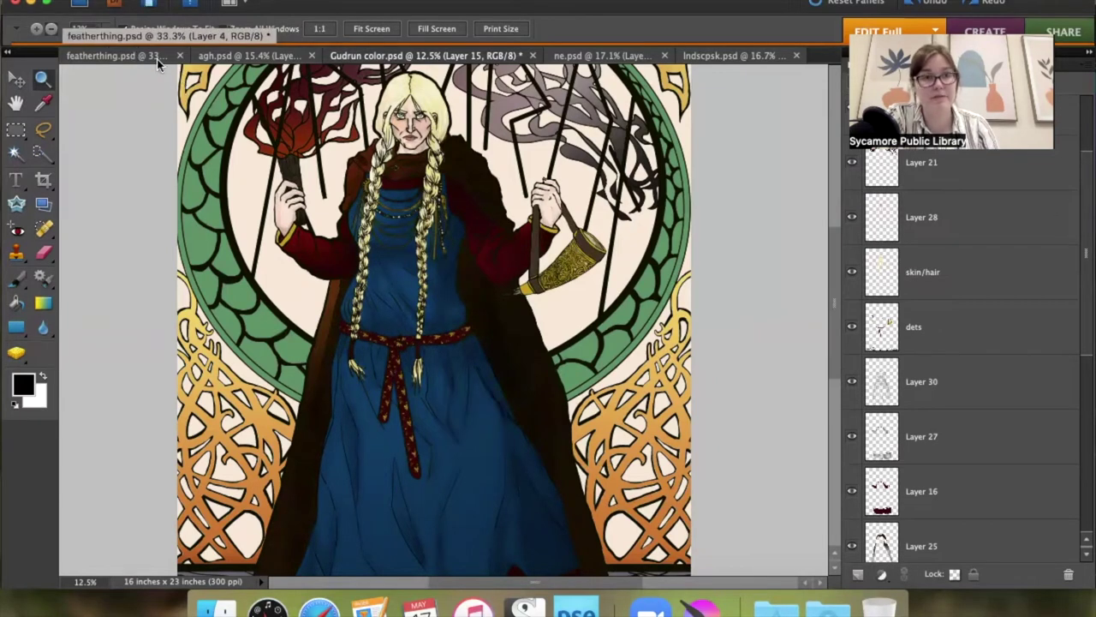
Bring up featherthing.psd and reduce its magnification to 8.33% to view the whole portrait.
click(129, 57)
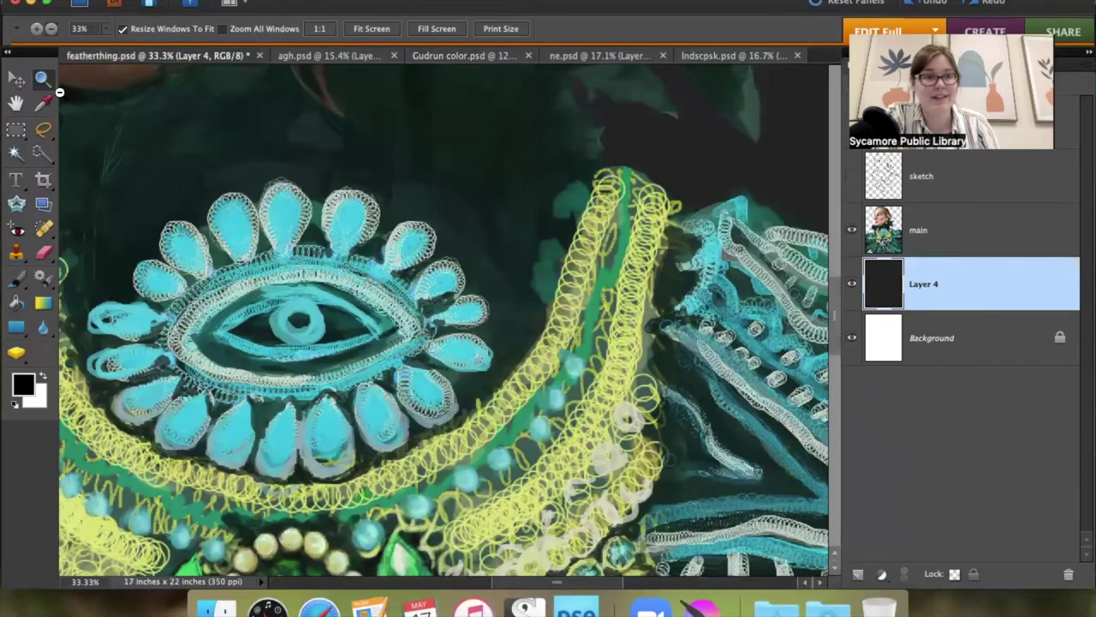
click(53, 33)
click(274, 190)
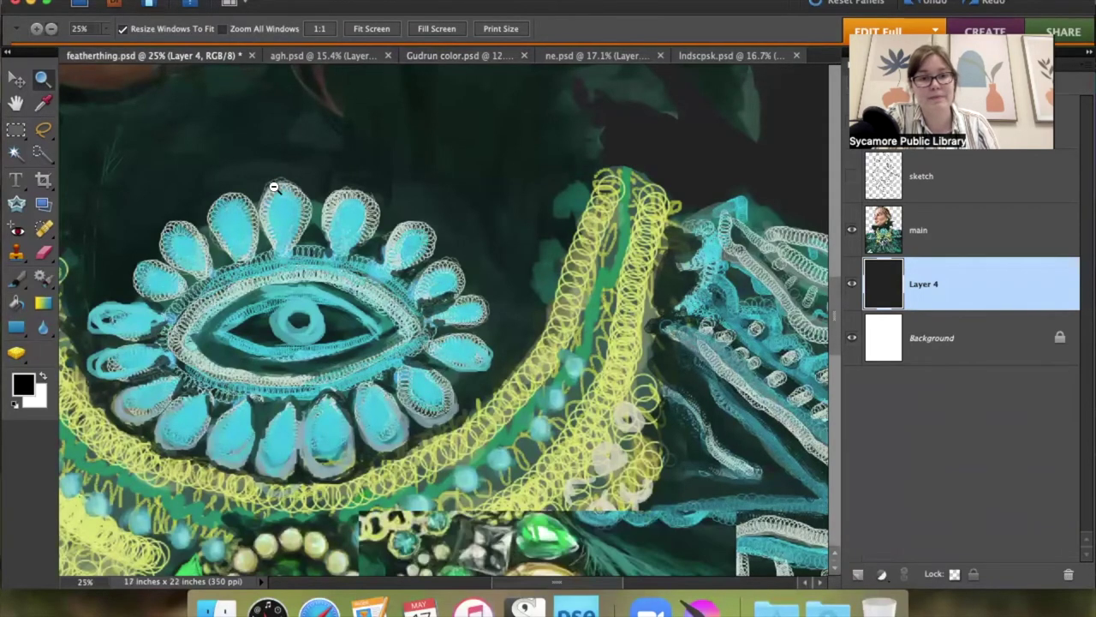
click(283, 192)
click(290, 176)
scroll(290, 173, up, 5)
scroll(290, 173, left, 5)
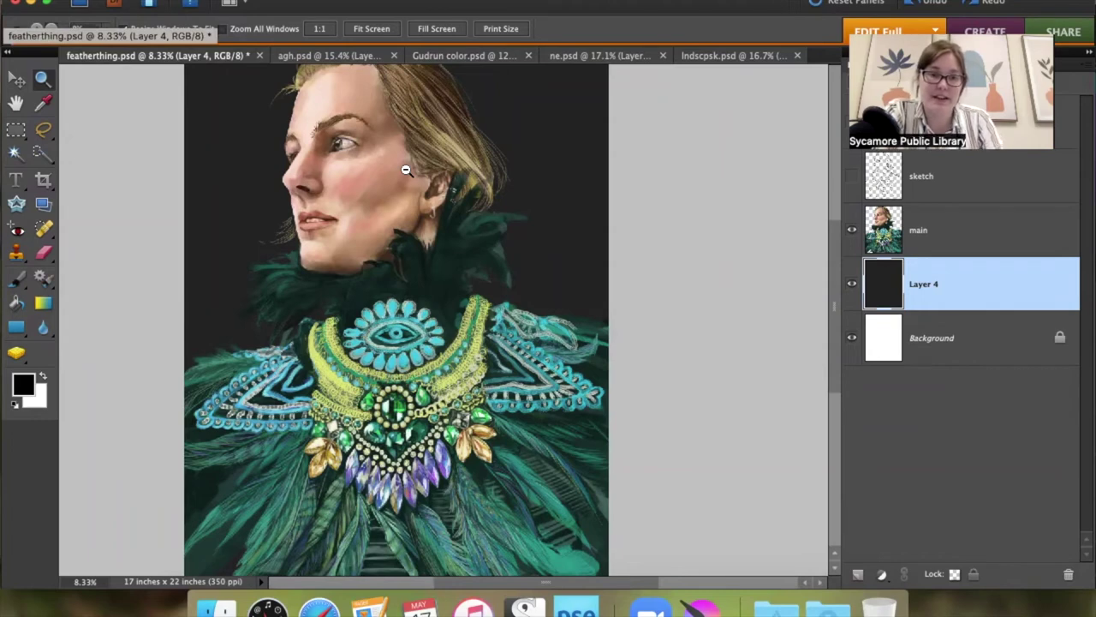
scroll(406, 170, up, 2)
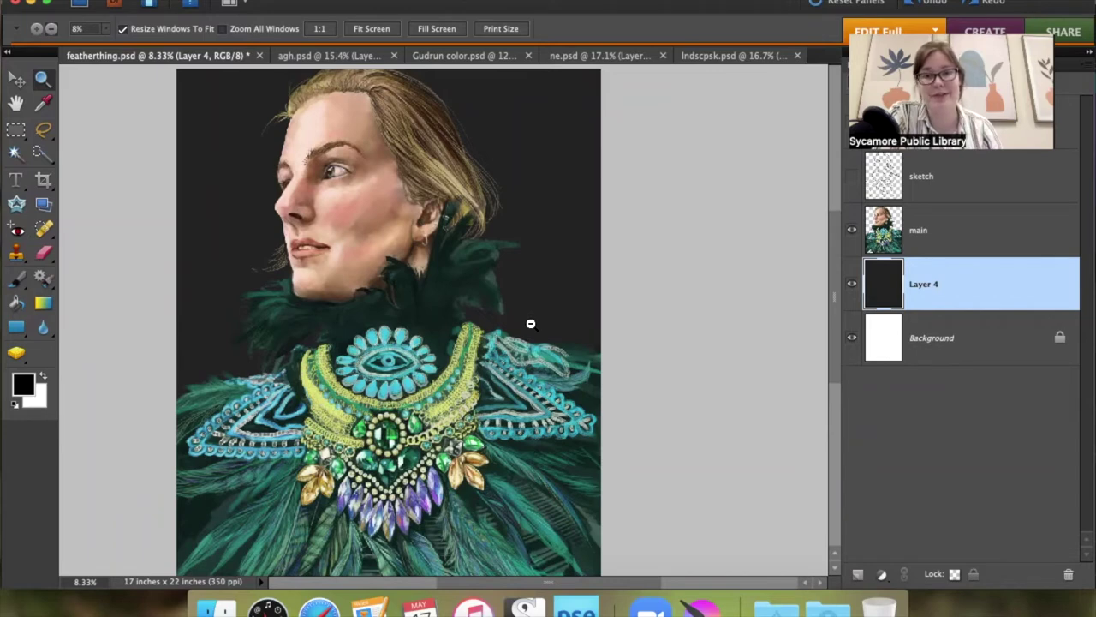
scroll(514, 295, down, 3)
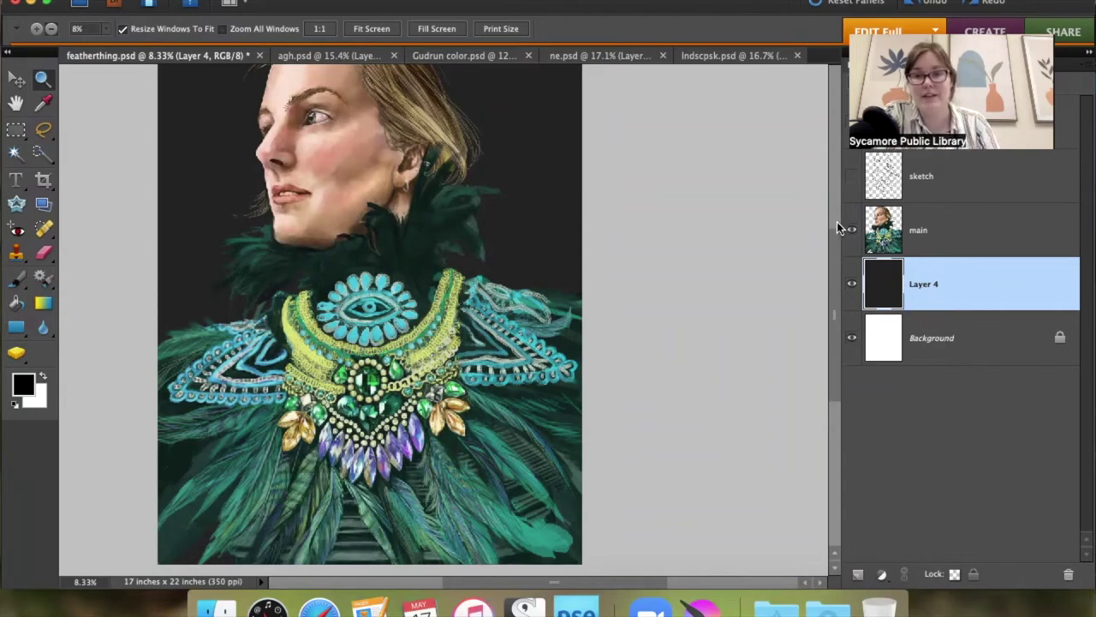
Select the main layer, and show and hide the reference photo layer above the sketch layer.
click(923, 240)
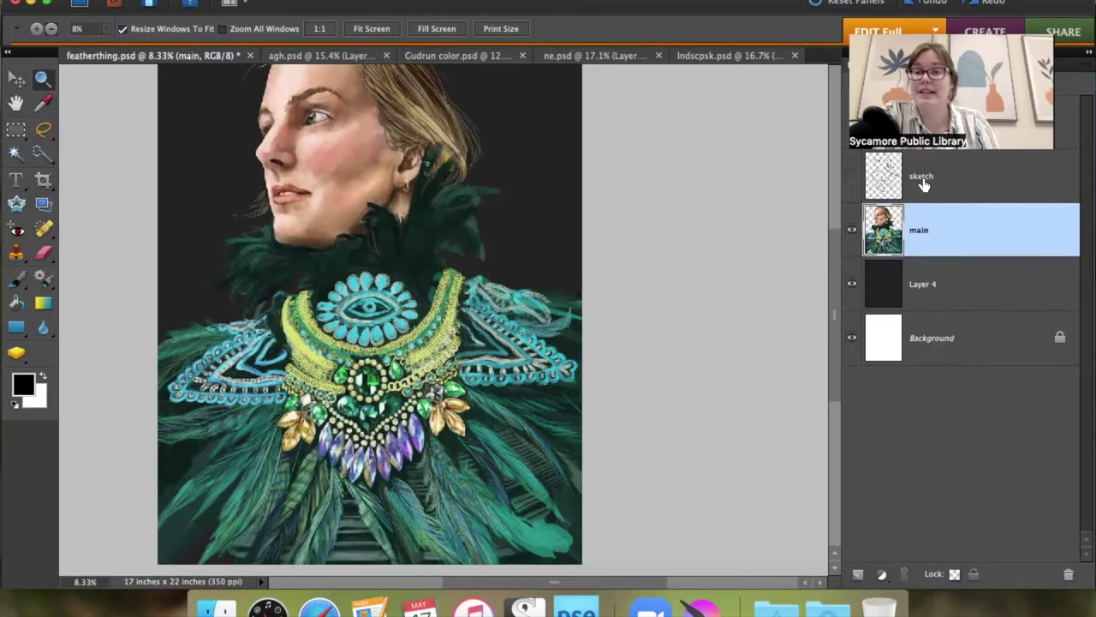
click(848, 124)
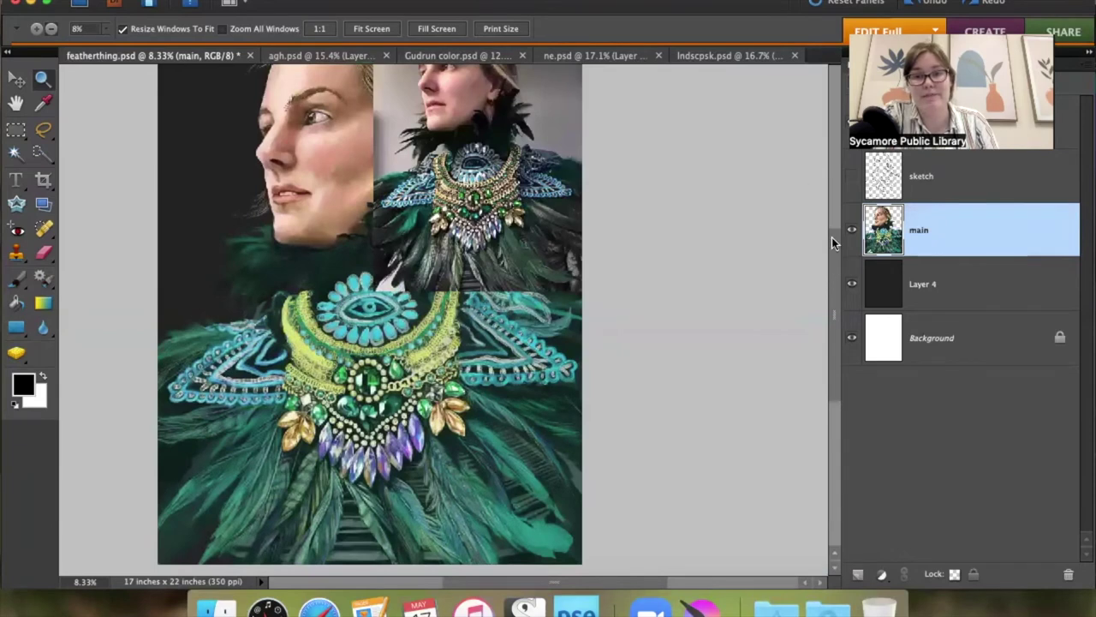
scroll(833, 227, up, 3)
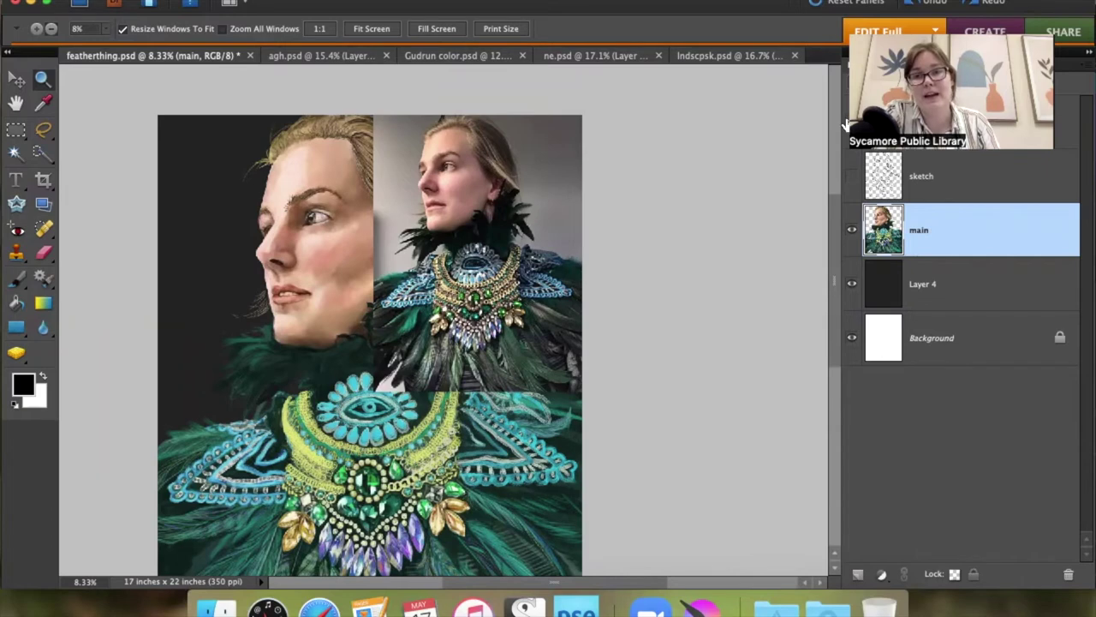
click(846, 129)
Isolate the sketch layer over the white Background by showing it and hiding main and Layer 4.
click(853, 228)
click(853, 176)
click(852, 285)
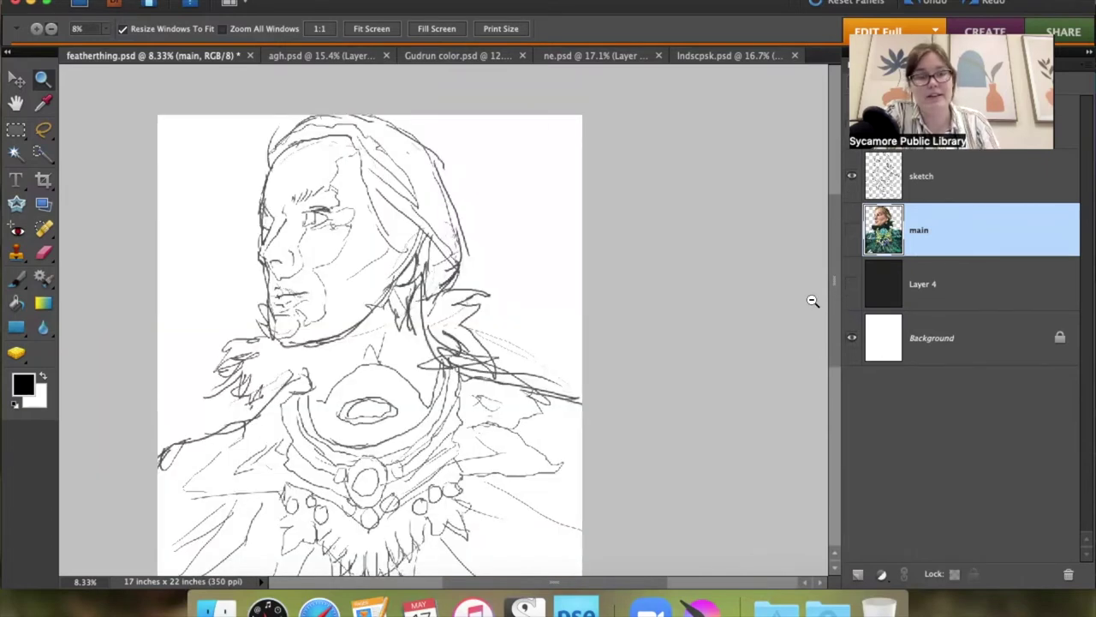
scroll(813, 302, down, 2)
scroll(813, 302, up, 2)
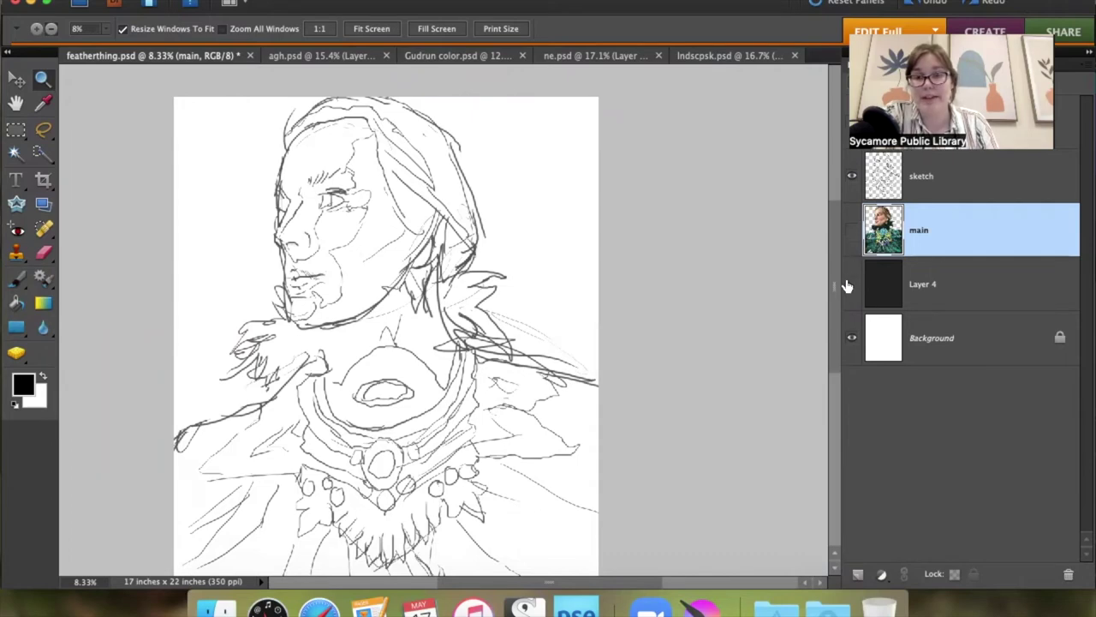
Reshow Layer 4 and the main layer, and hide the sketch layer.
click(850, 283)
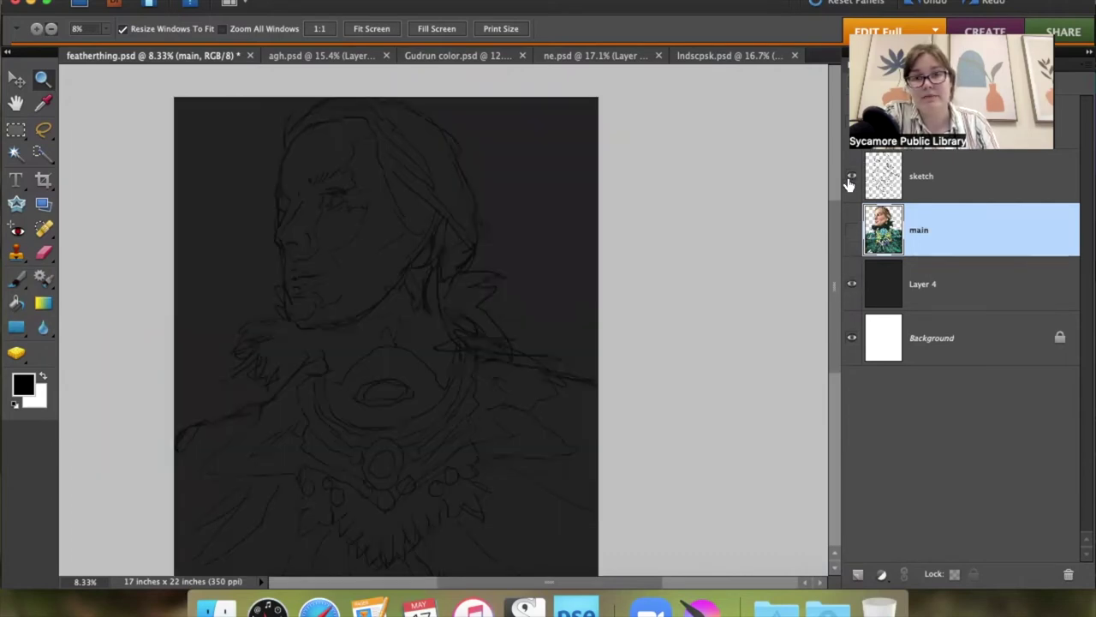
click(851, 230)
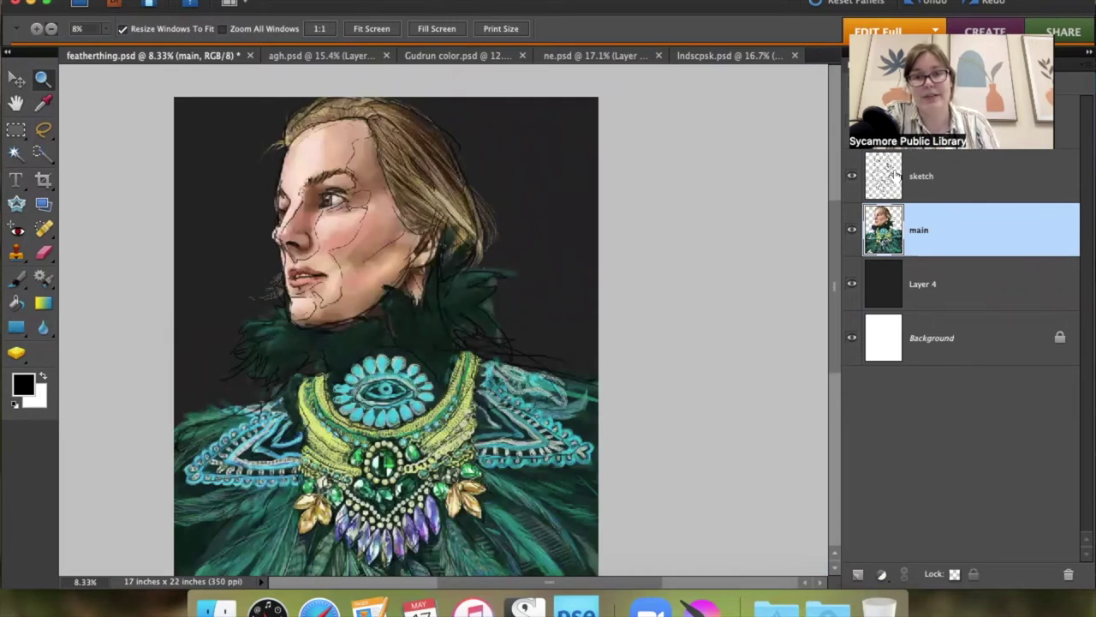
click(852, 176)
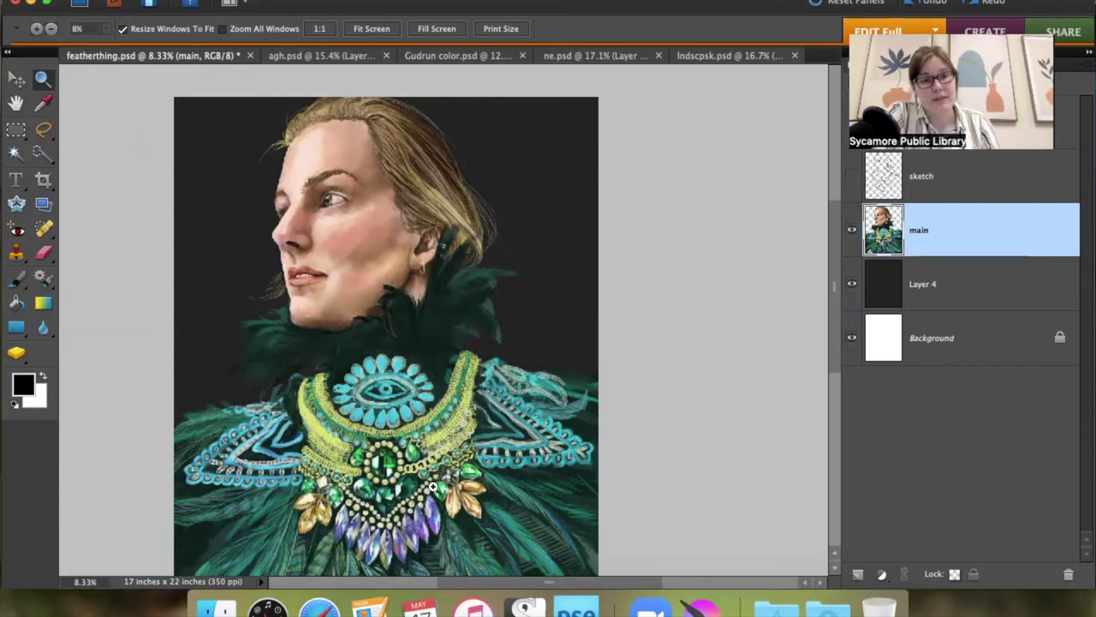
Magnify the jeweled collar to 33.3% and examine its gems, beads and feathers.
scroll(445, 412, down, 3)
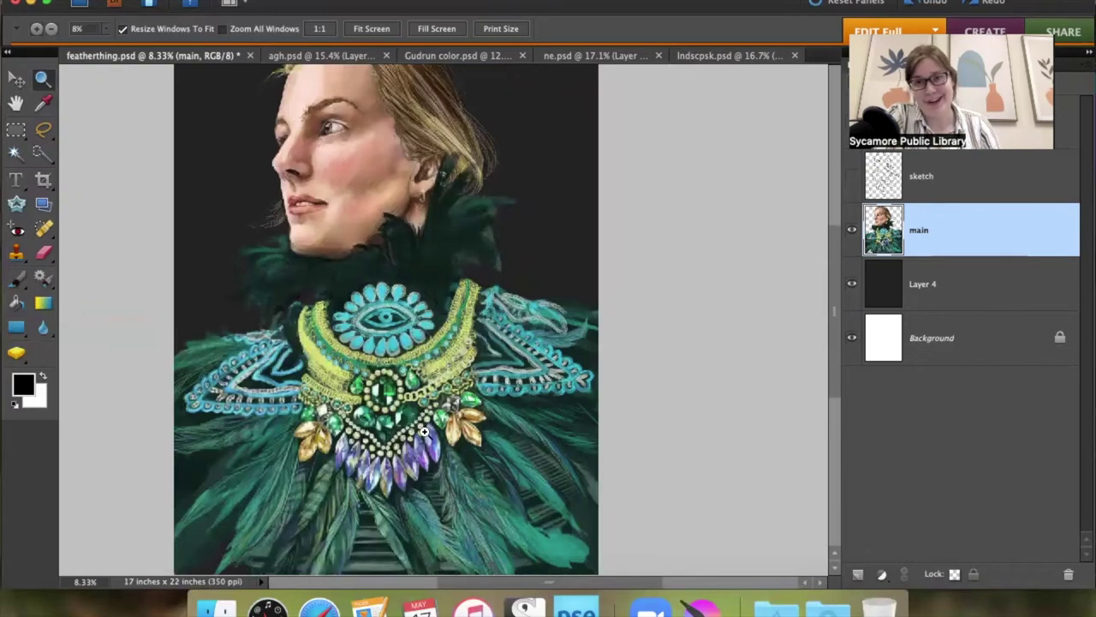
click(410, 436)
click(402, 453)
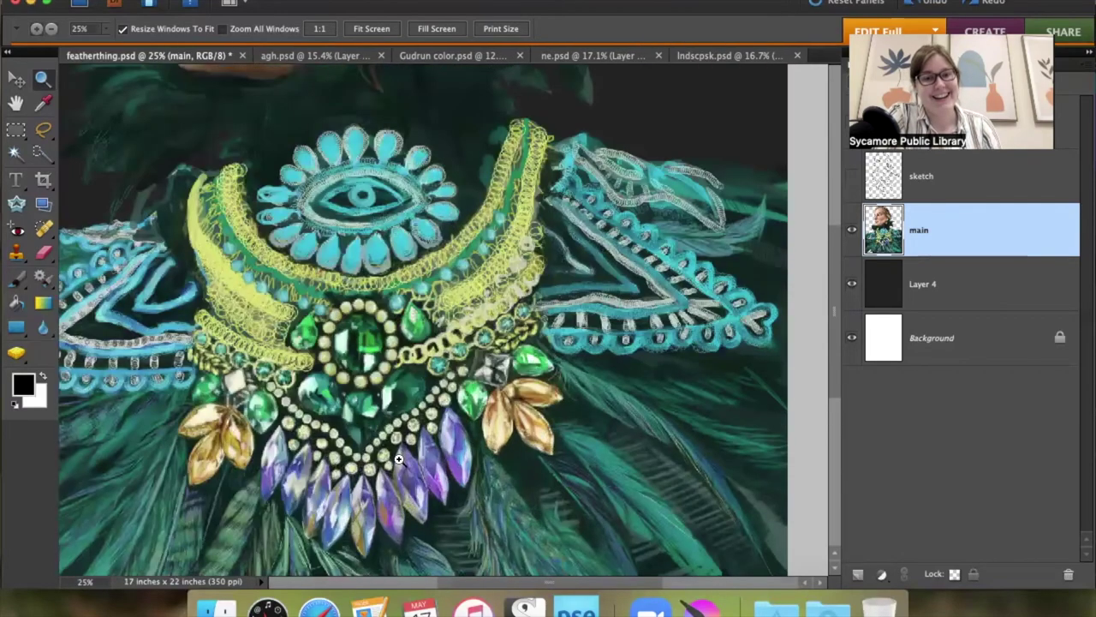
click(398, 460)
click(399, 459)
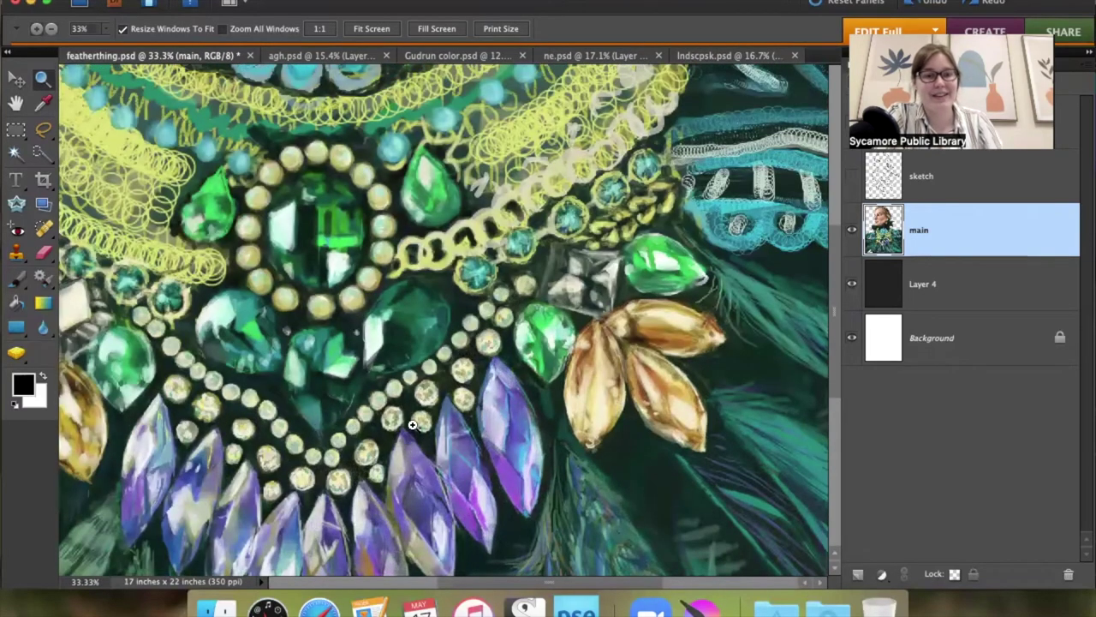
scroll(412, 425, down, 5)
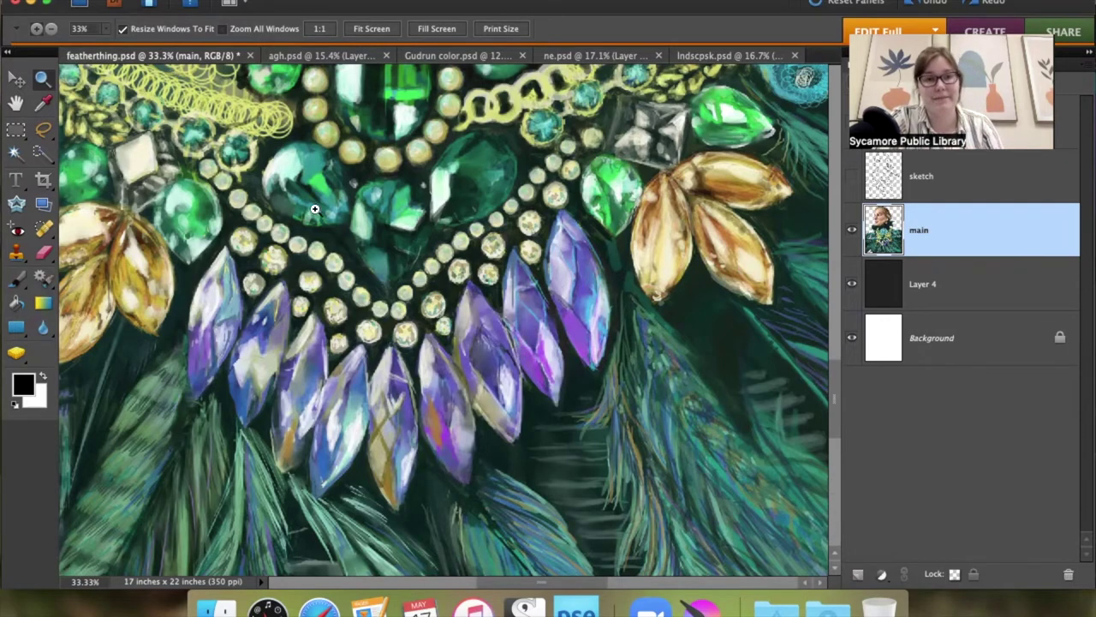
Switch to Krita, reposition its window over the desktop, and set the brush size to 13.21 px.
click(38, 153)
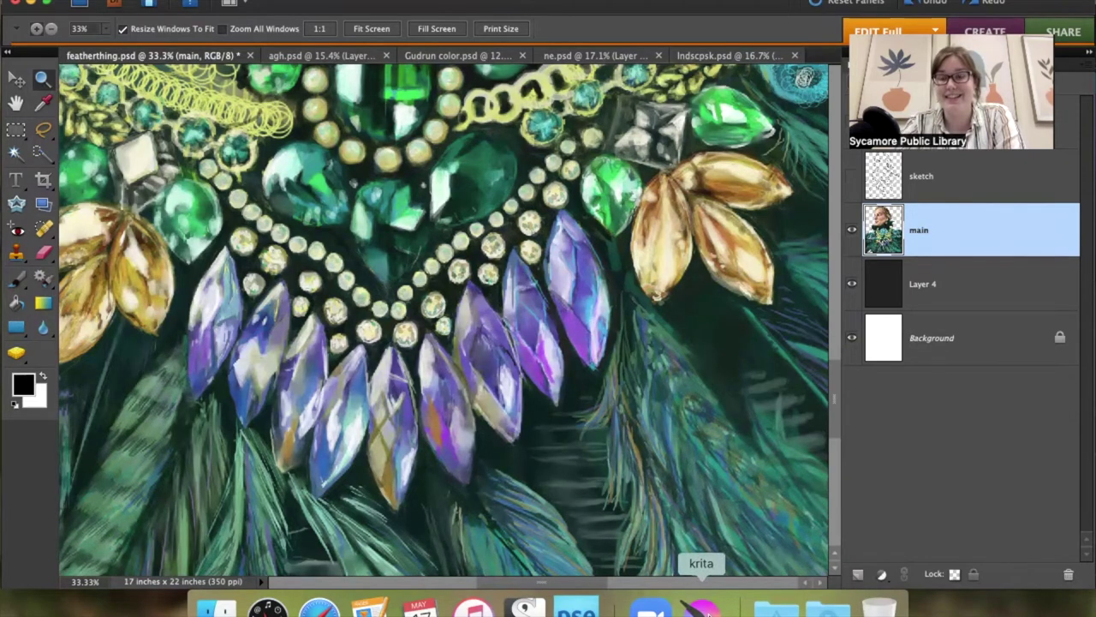
click(702, 608)
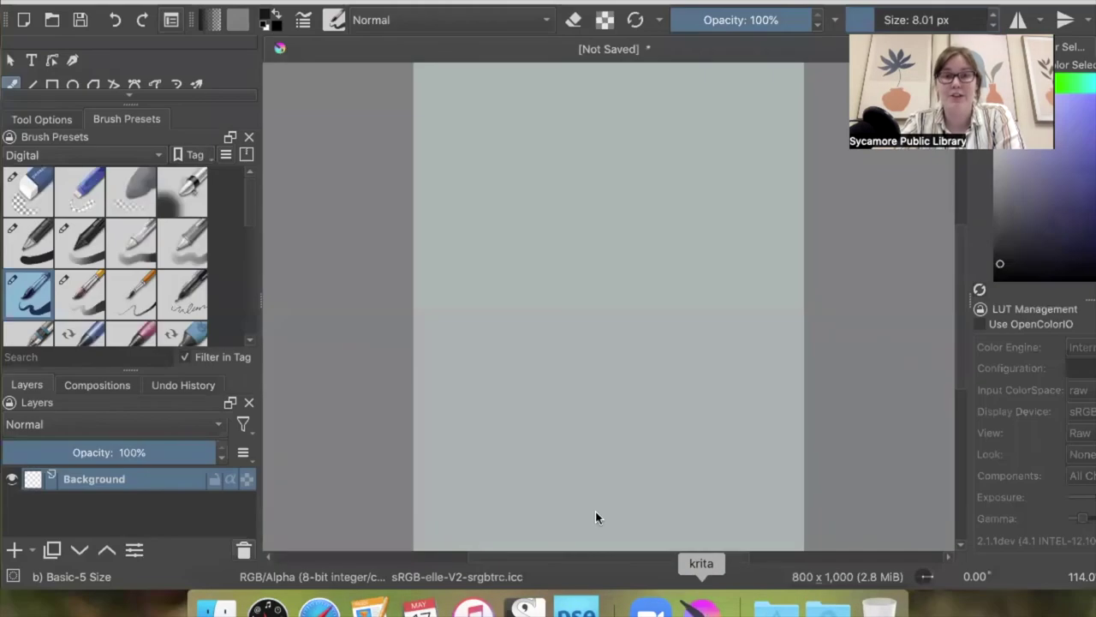
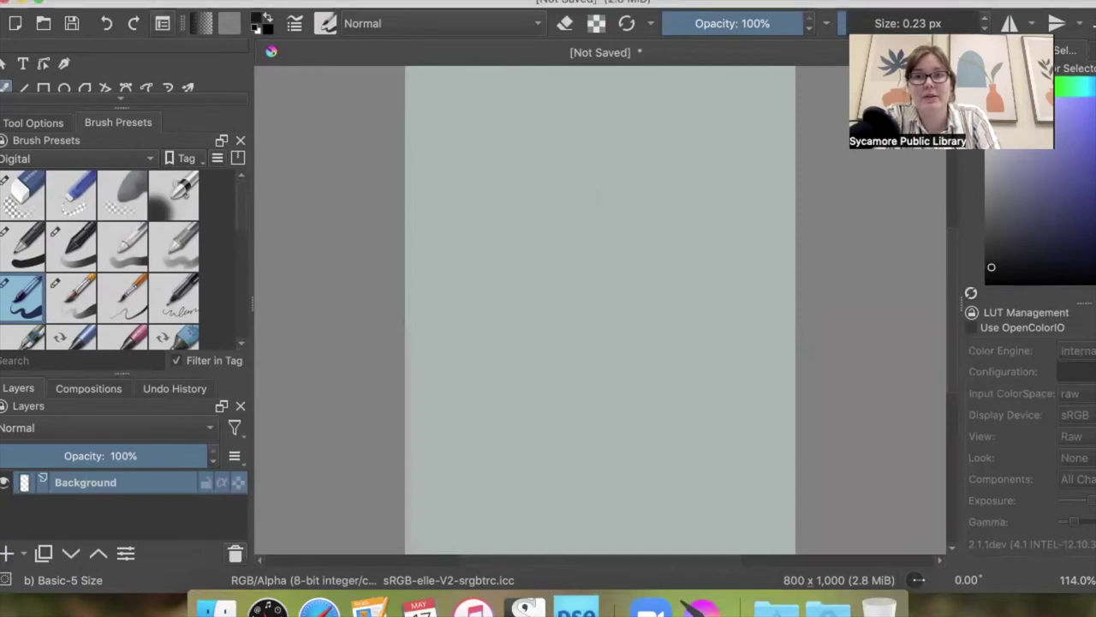
key(ctrl+shift+f)
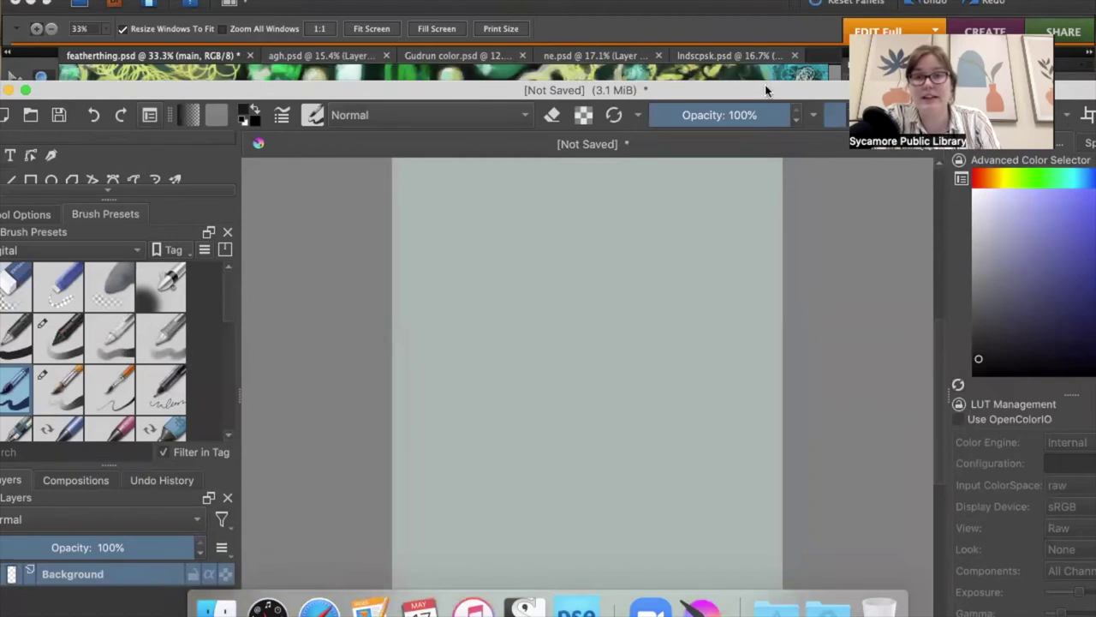
drag(766, 91, 761, 130)
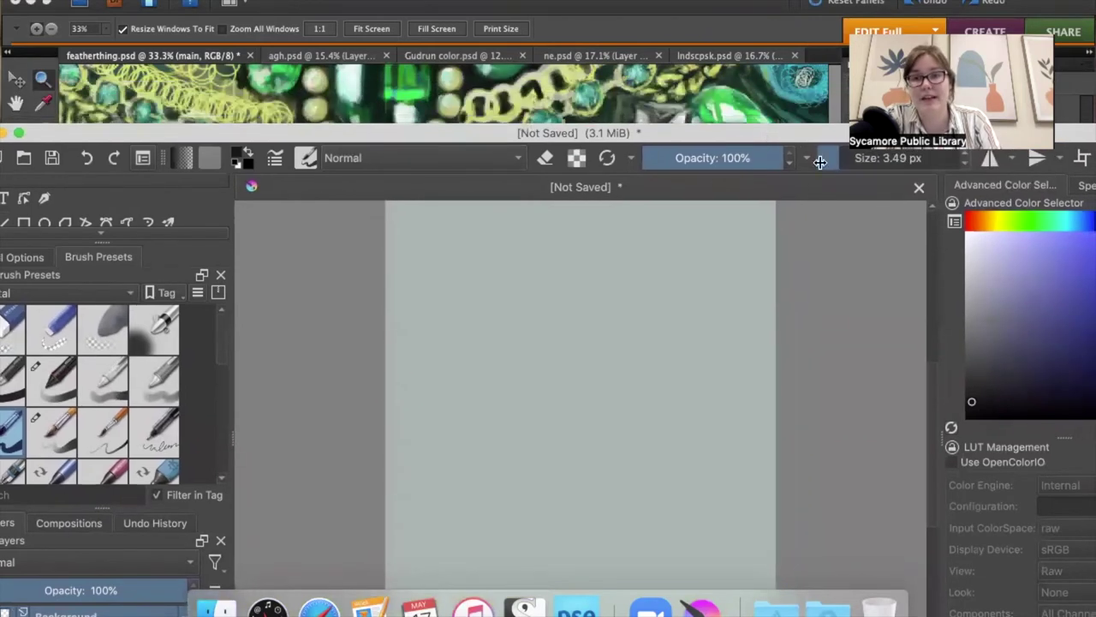
drag(844, 159, 846, 158)
double_click(745, 134)
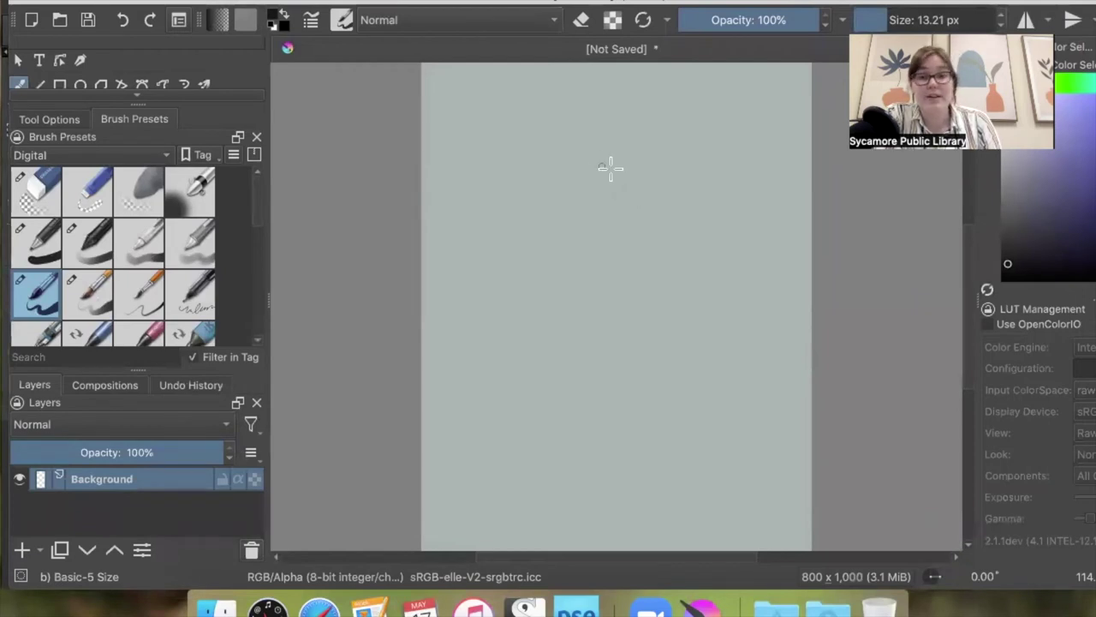
Sketch a flower in the upper part of the canvas with a short curved stem, four rounded petals and a small center.
drag(611, 162, 591, 291)
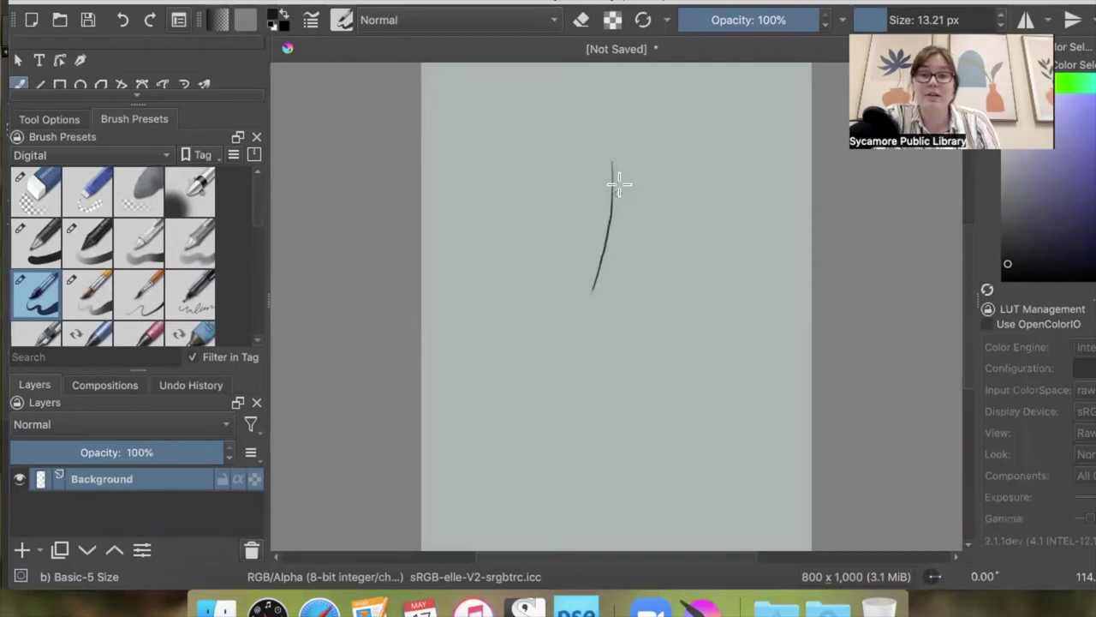
mouse_move(611, 160)
mouse_down()
mouse_move(616, 179)
mouse_move(656, 188)
mouse_move(671, 175)
mouse_up()
mouse_move(666, 132)
mouse_down()
mouse_move(647, 177)
mouse_move(656, 122)
mouse_move(675, 130)
mouse_up()
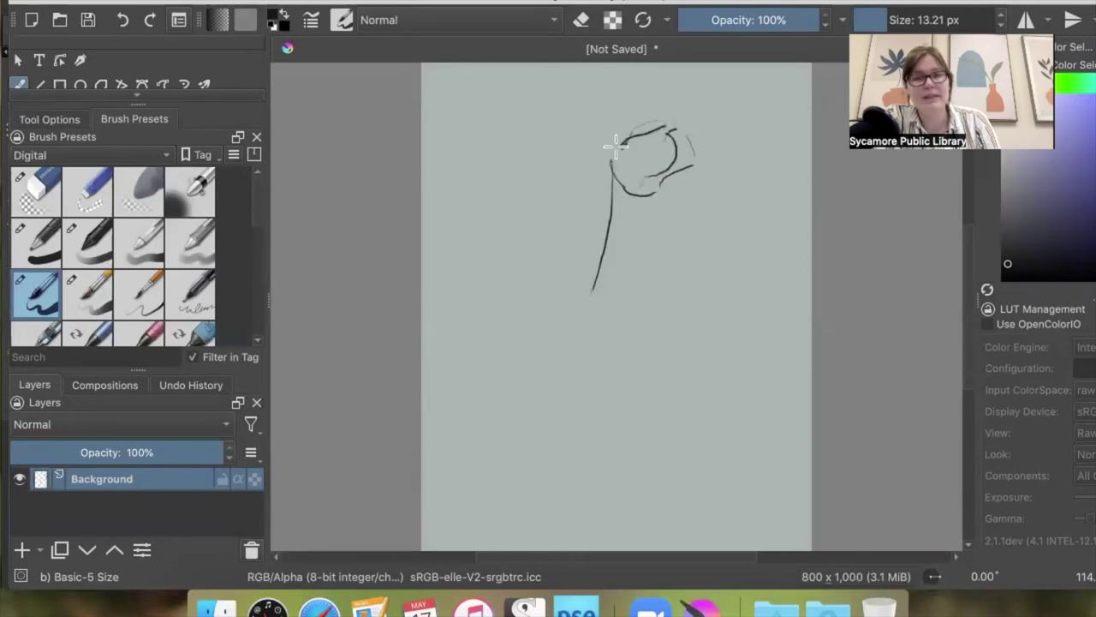
drag(616, 111, 618, 149)
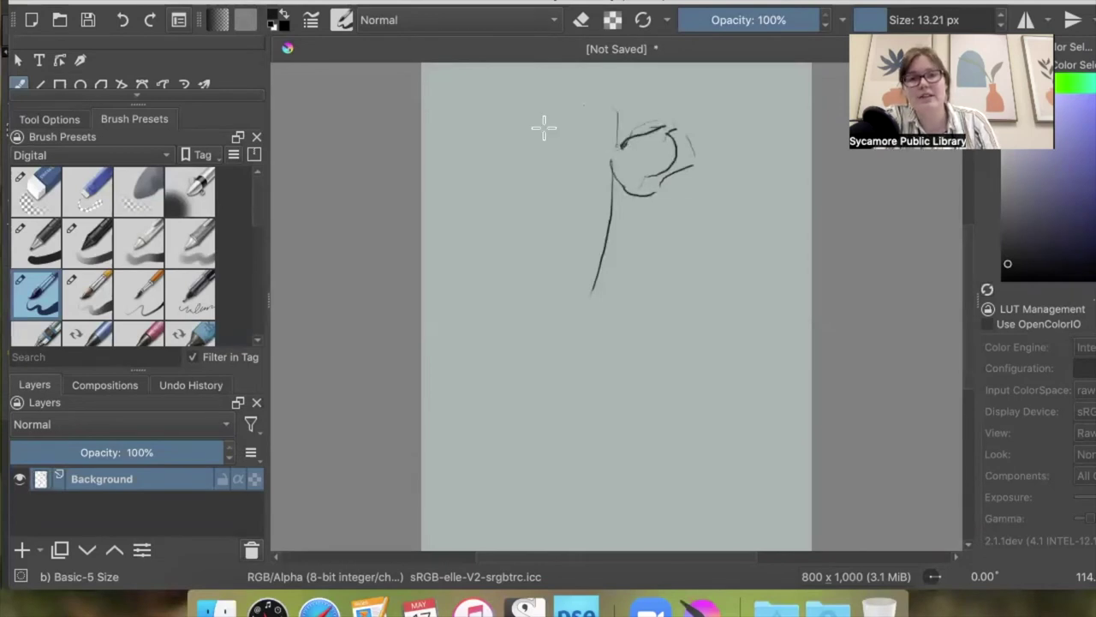
drag(584, 106, 566, 164)
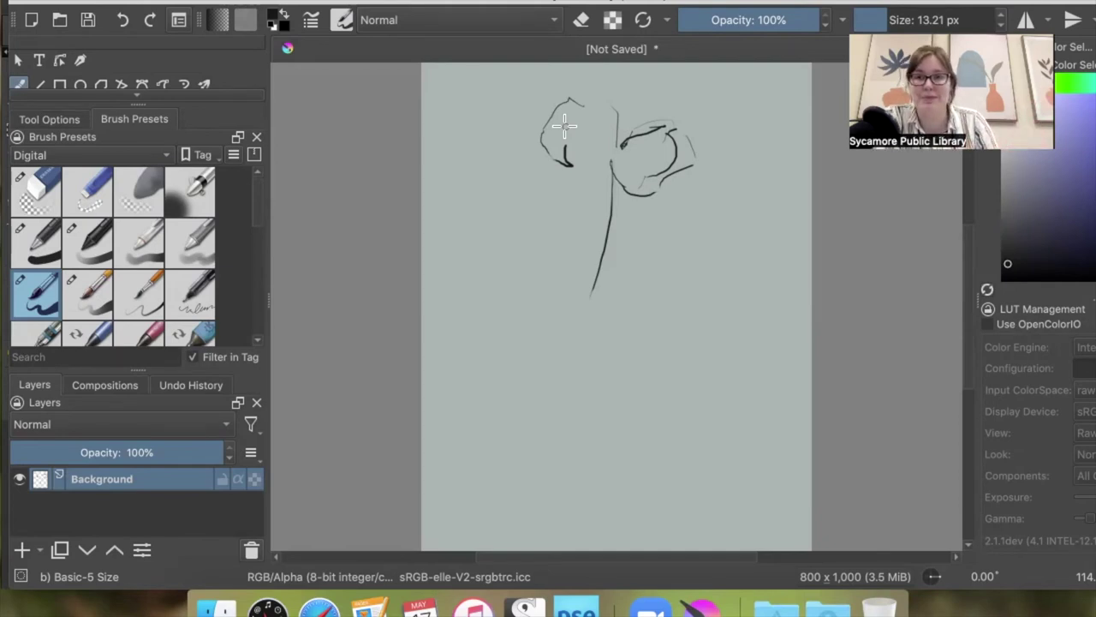
mouse_move(593, 99)
mouse_down()
mouse_move(651, 90)
mouse_move(664, 120)
mouse_up()
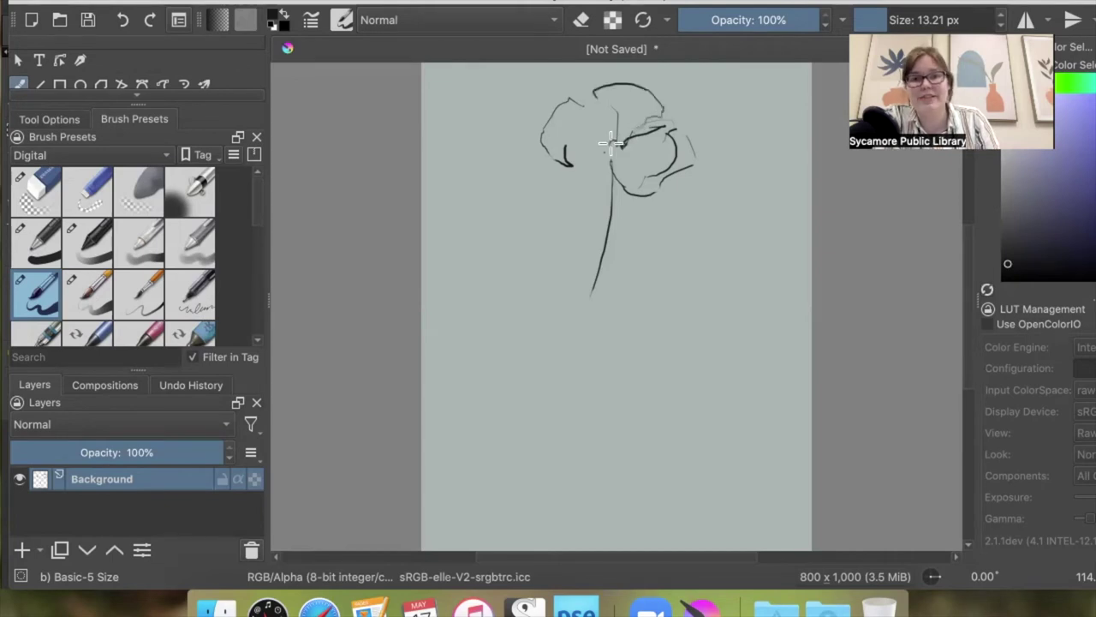
drag(558, 156, 613, 151)
mouse_move(606, 194)
mouse_down()
mouse_move(546, 160)
mouse_move(606, 135)
mouse_up()
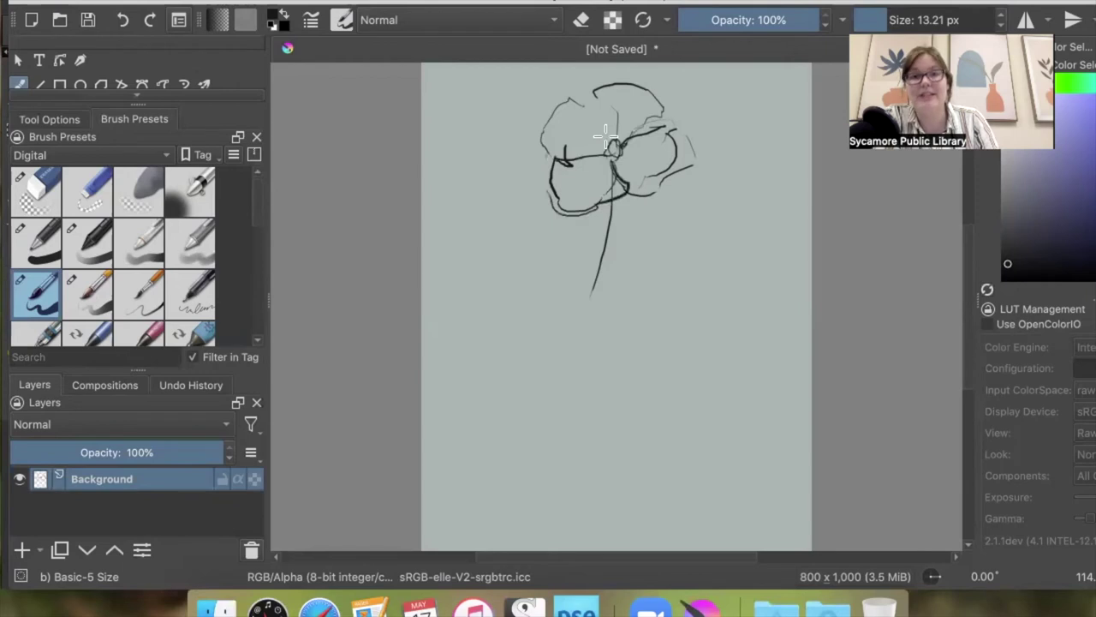
mouse_move(595, 89)
mouse_down()
mouse_move(550, 102)
mouse_move(540, 135)
mouse_up()
mouse_move(604, 147)
mouse_down()
mouse_move(633, 107)
mouse_move(624, 146)
mouse_up()
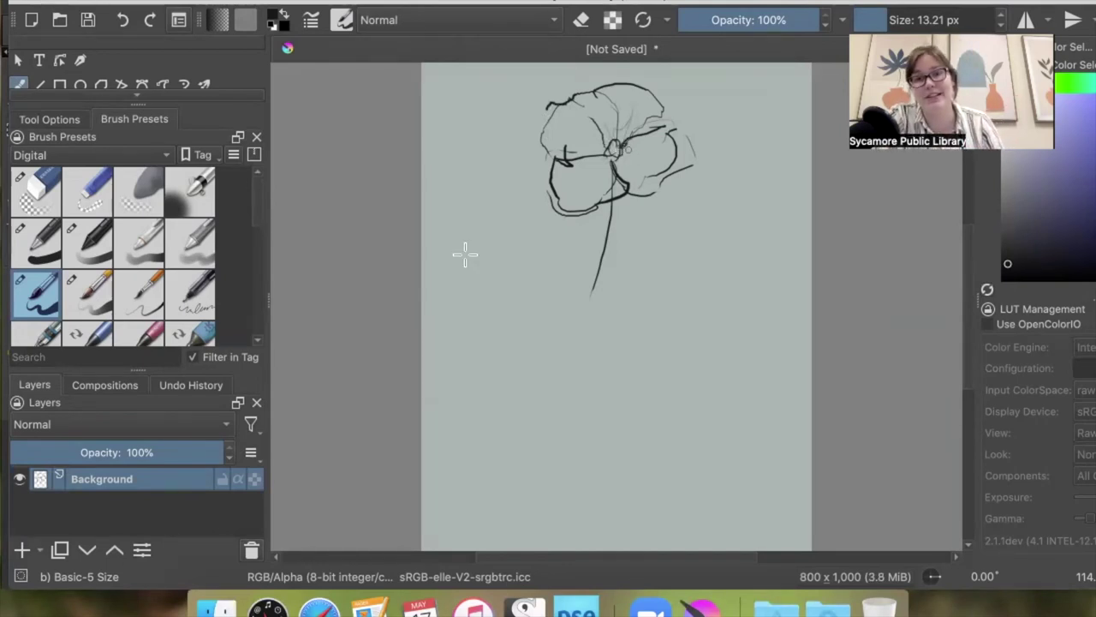
Thicken and extend the stem toward the lower left, and add a branch with a leaf on each side.
drag(619, 151, 601, 266)
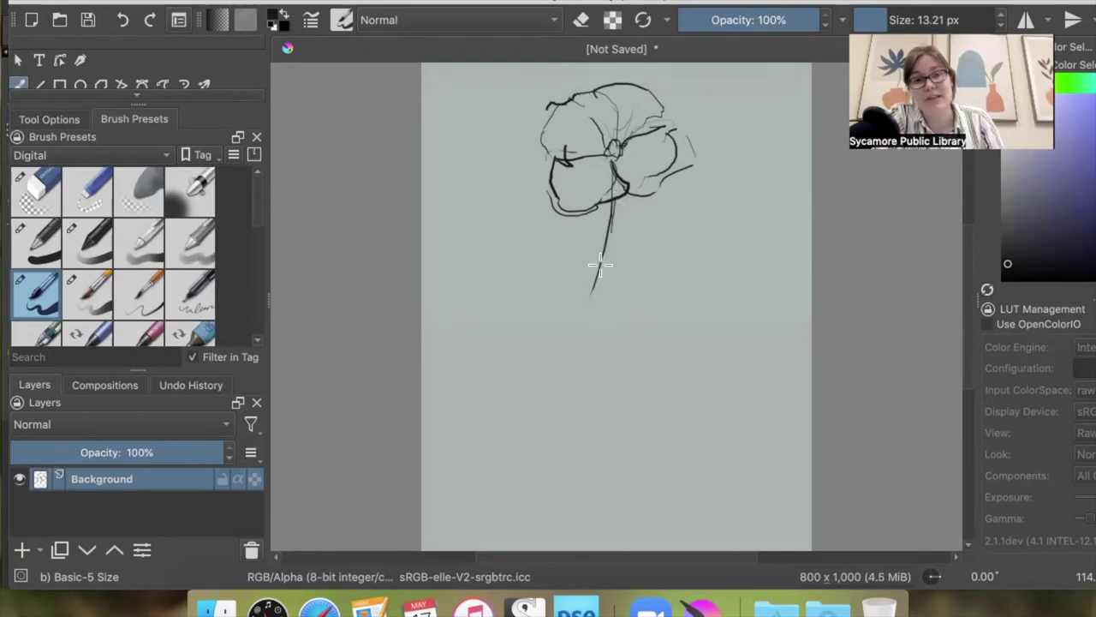
drag(607, 249, 584, 301)
mouse_move(644, 237)
mouse_down()
mouse_move(665, 224)
mouse_move(715, 231)
mouse_move(617, 259)
mouse_move(669, 239)
mouse_move(635, 249)
mouse_move(569, 314)
mouse_move(482, 363)
mouse_up()
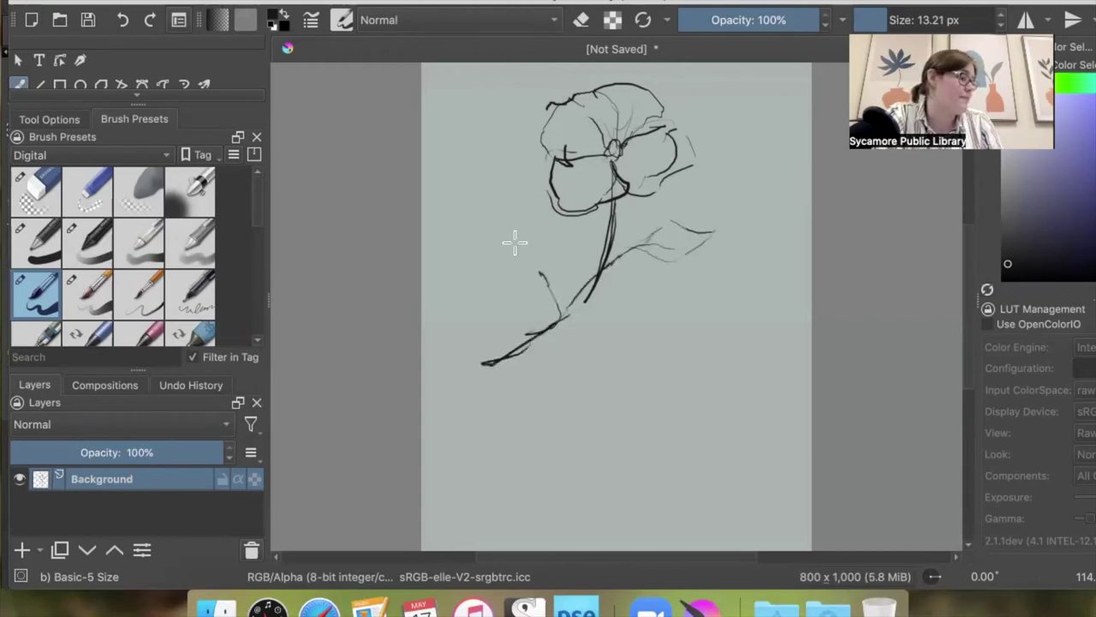
drag(515, 241, 546, 280)
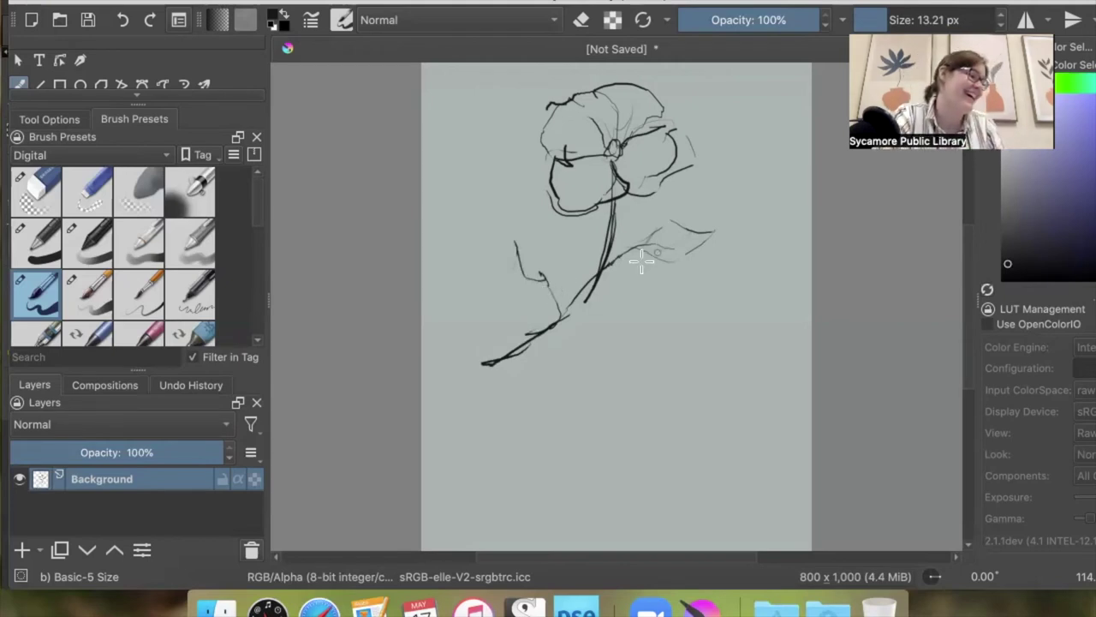
drag(549, 243, 555, 294)
mouse_move(517, 207)
mouse_down()
mouse_move(514, 267)
mouse_move(555, 301)
mouse_up()
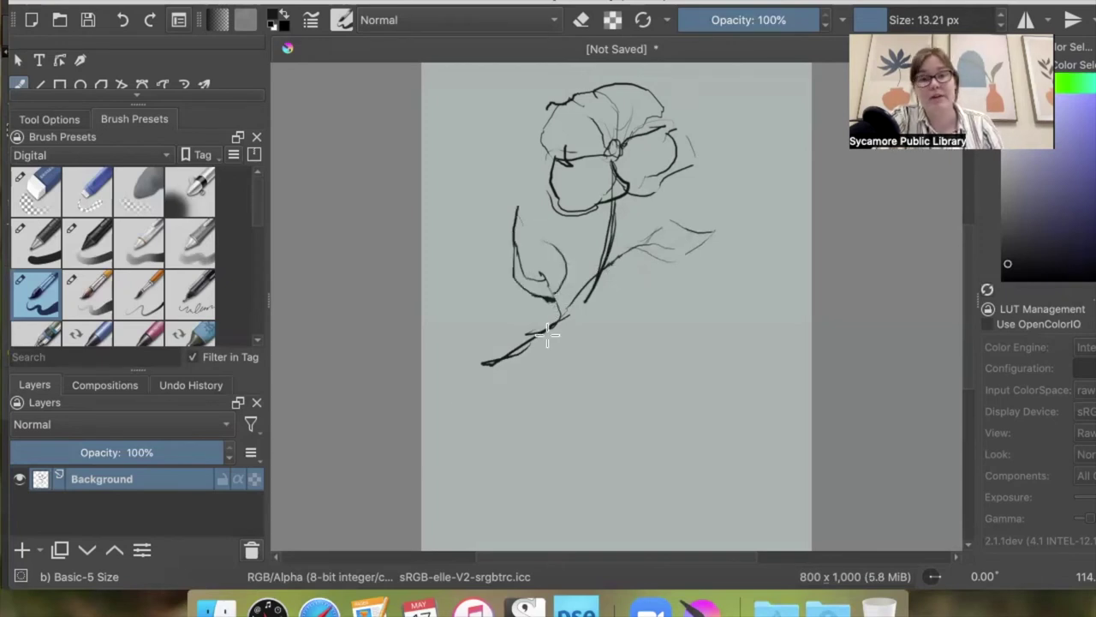
drag(591, 282, 465, 403)
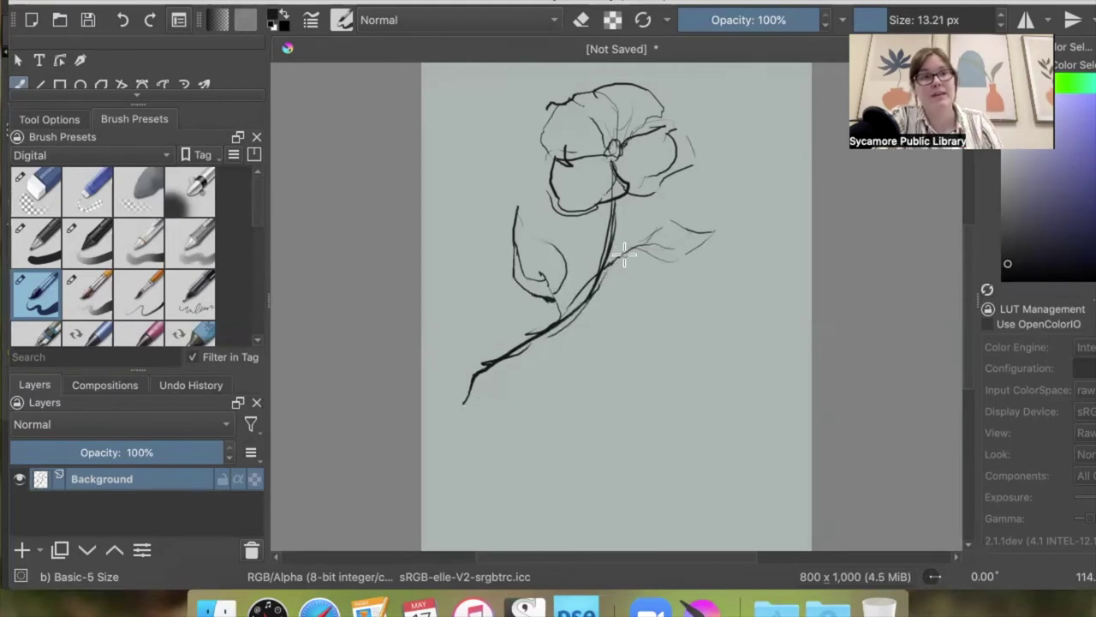
Review the file formats offered for saving the drawing, including Krita document and Photoshop image, and leave without saving.
click(112, 1)
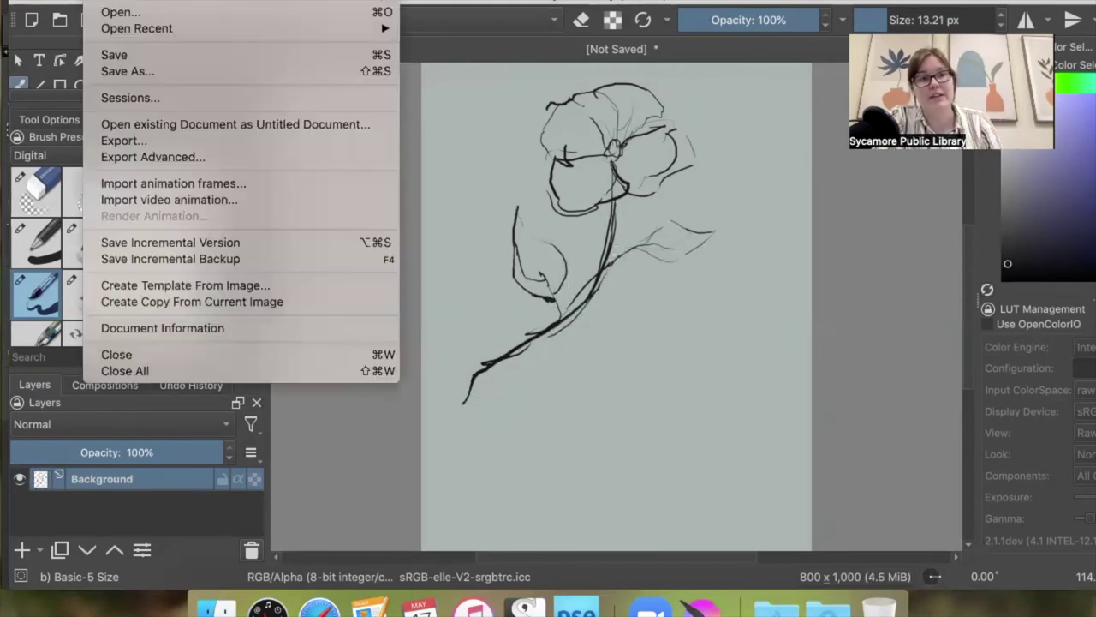
click(112, 71)
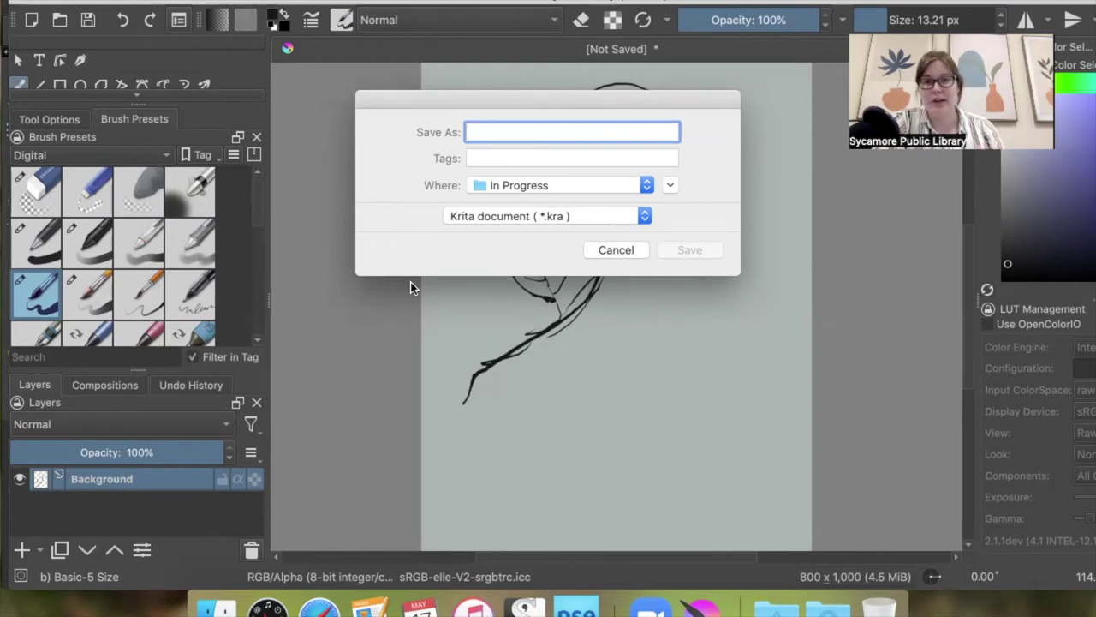
click(460, 216)
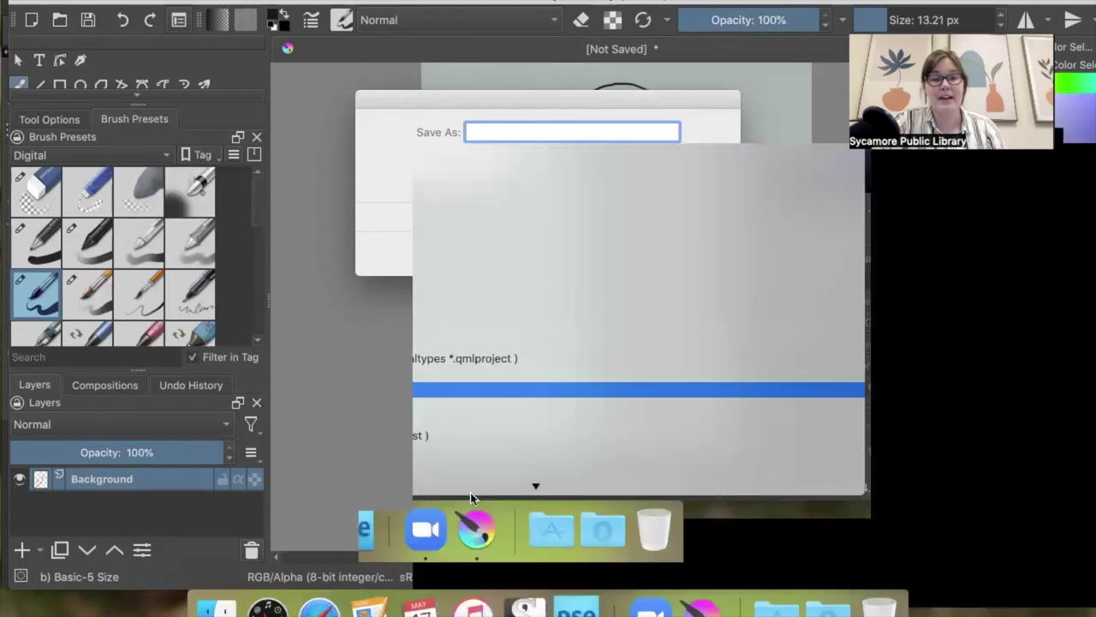
scroll(470, 493, down, 5)
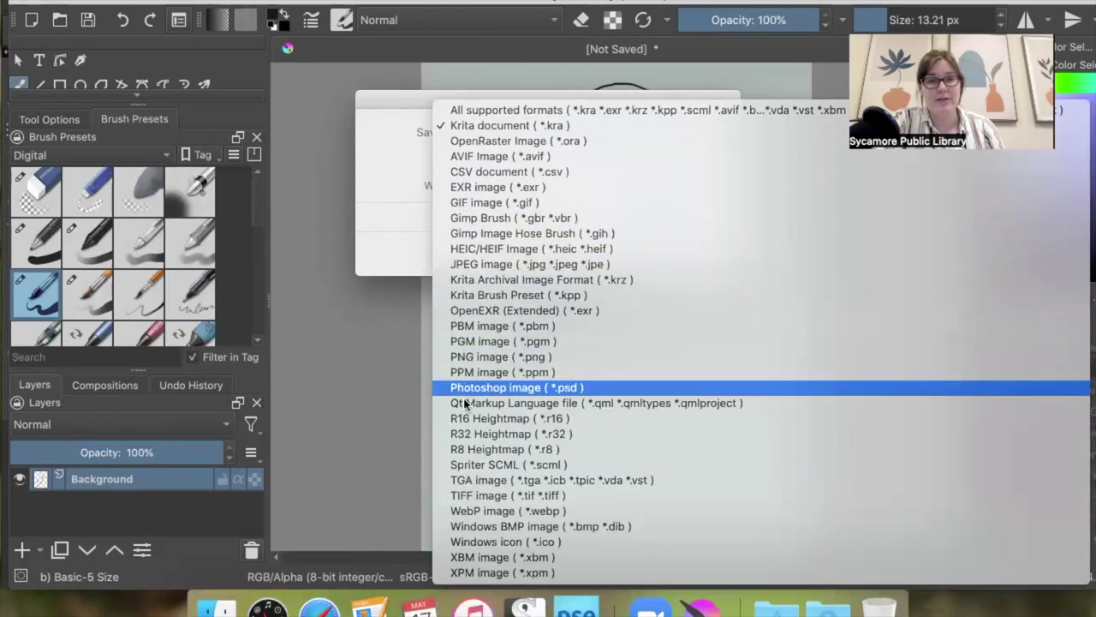
click(386, 169)
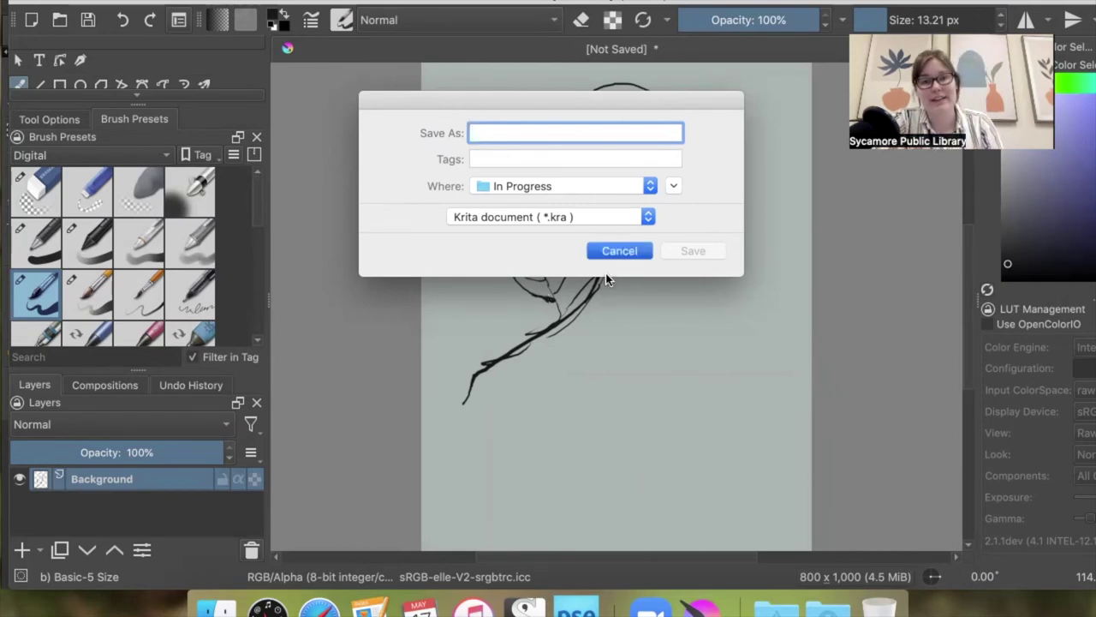
click(619, 251)
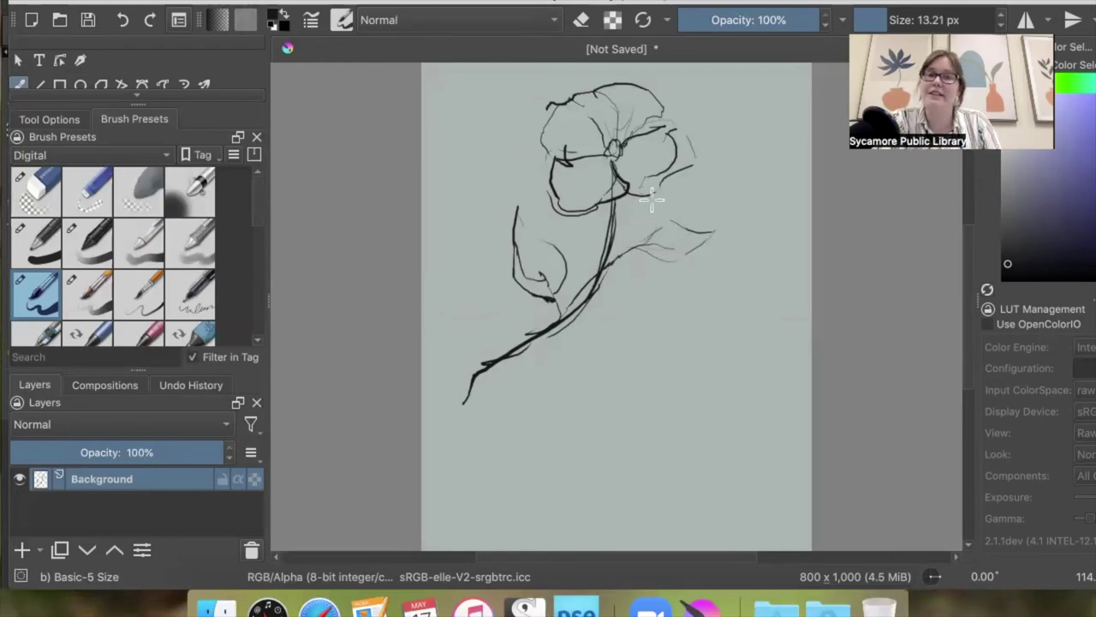
Reinforce the lower right petal edge, add a hanging leaf to the right branch, and extend the stem downward with a second line.
drag(630, 192, 663, 197)
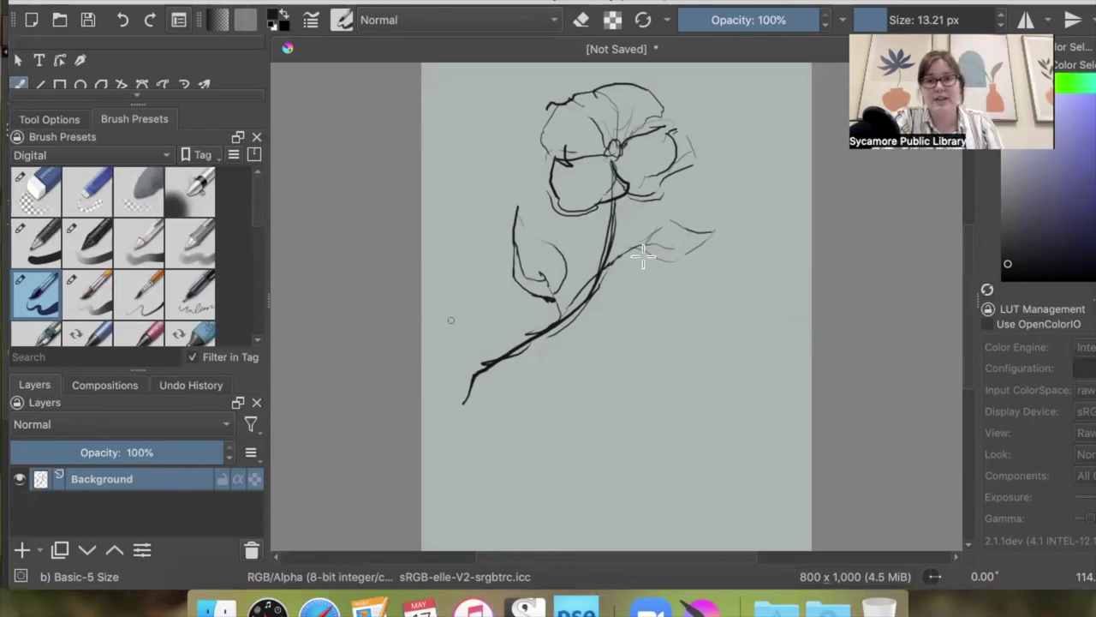
drag(636, 260, 641, 267)
mouse_move(645, 305)
mouse_down()
mouse_move(639, 259)
mouse_move(650, 255)
mouse_up()
mouse_move(665, 327)
mouse_down()
mouse_move(673, 279)
mouse_move(651, 255)
mouse_up()
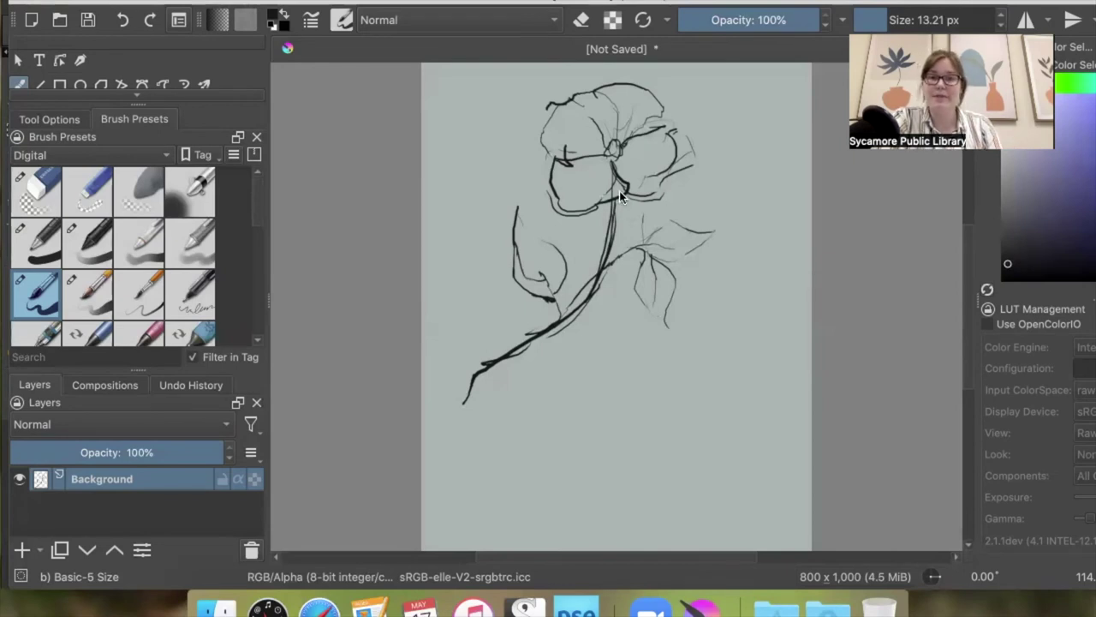
drag(563, 329, 471, 457)
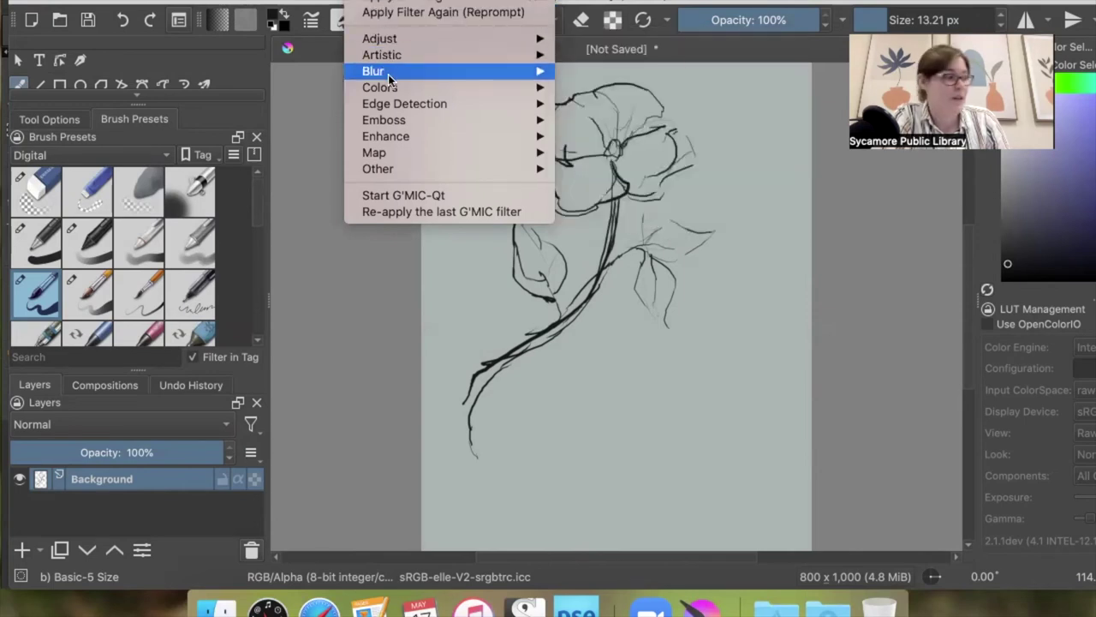
Examine the Adjust, Blur and Colors filters and the Color to Alpha filter's color settings, and leave without applying a filter.
mouse_move(414, 40)
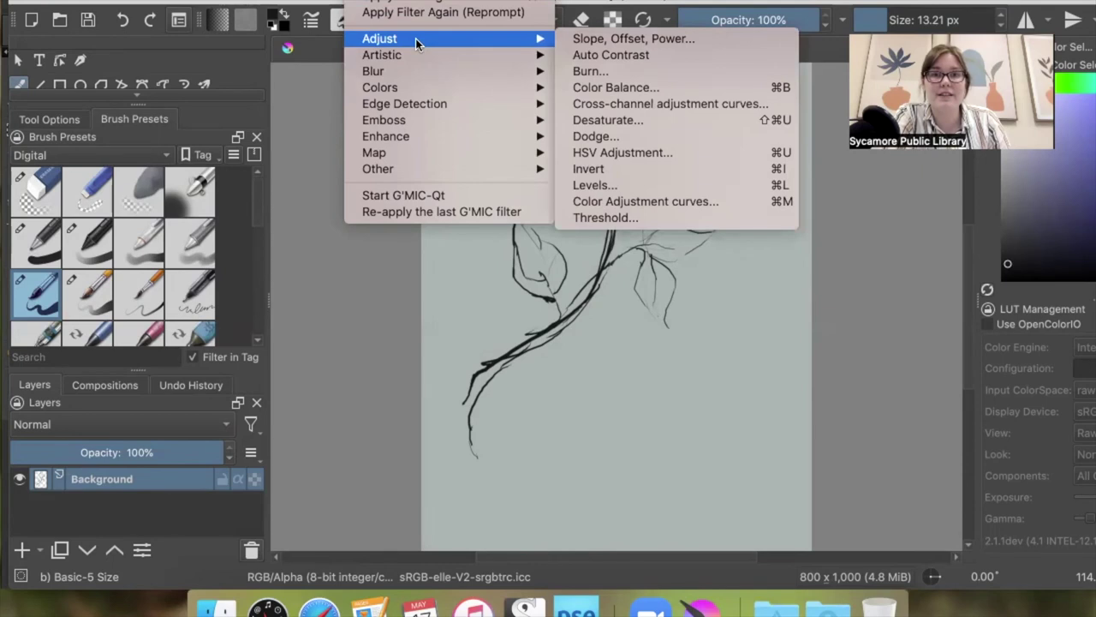
mouse_move(402, 68)
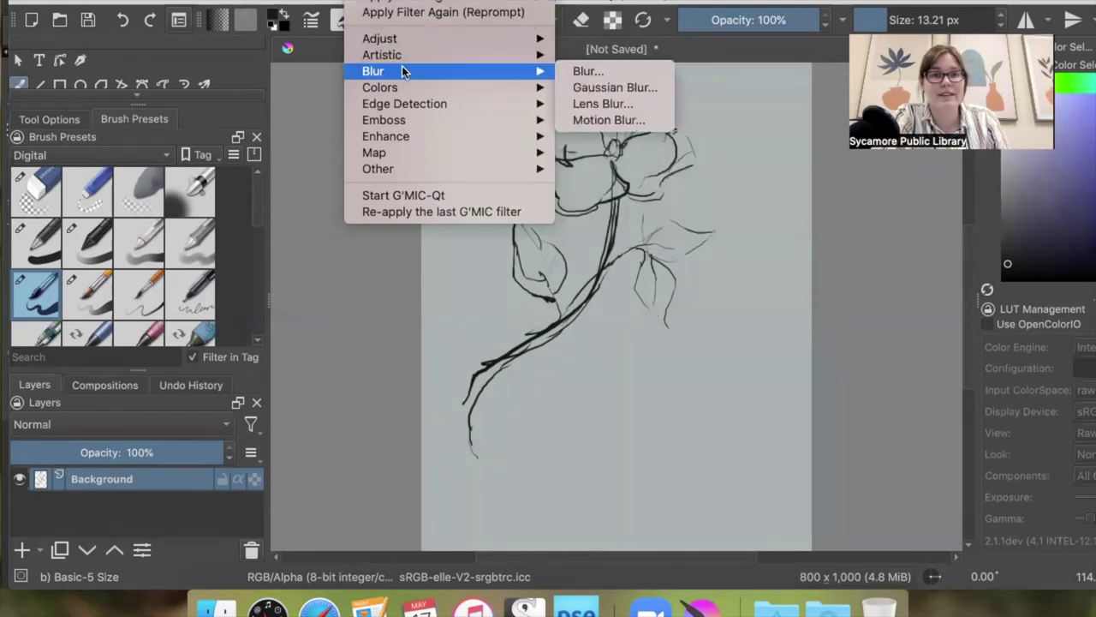
mouse_move(410, 89)
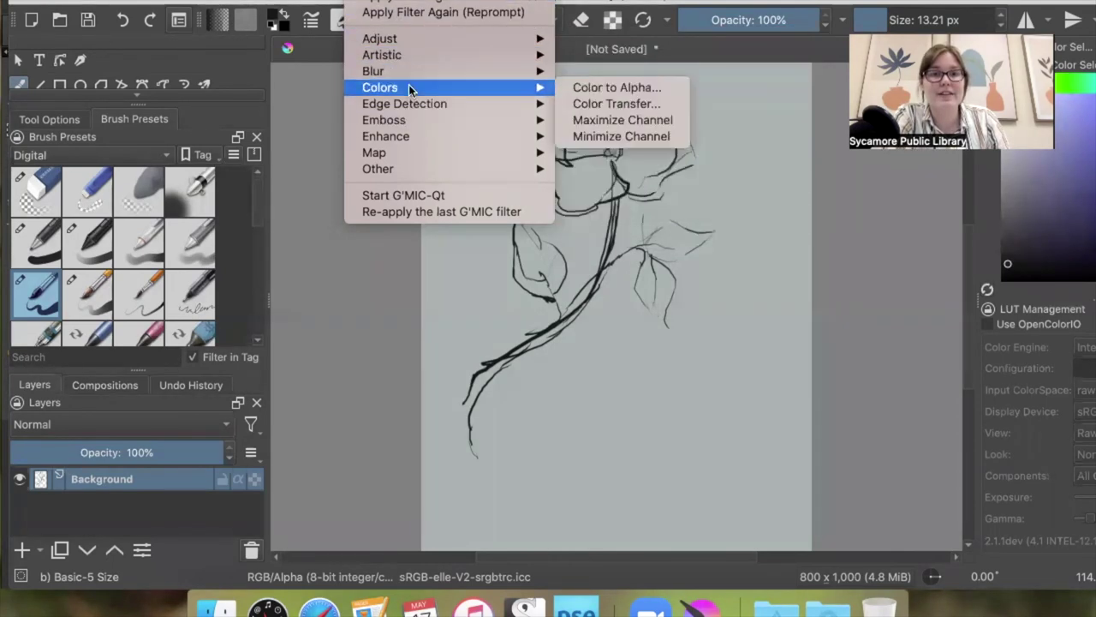
click(582, 89)
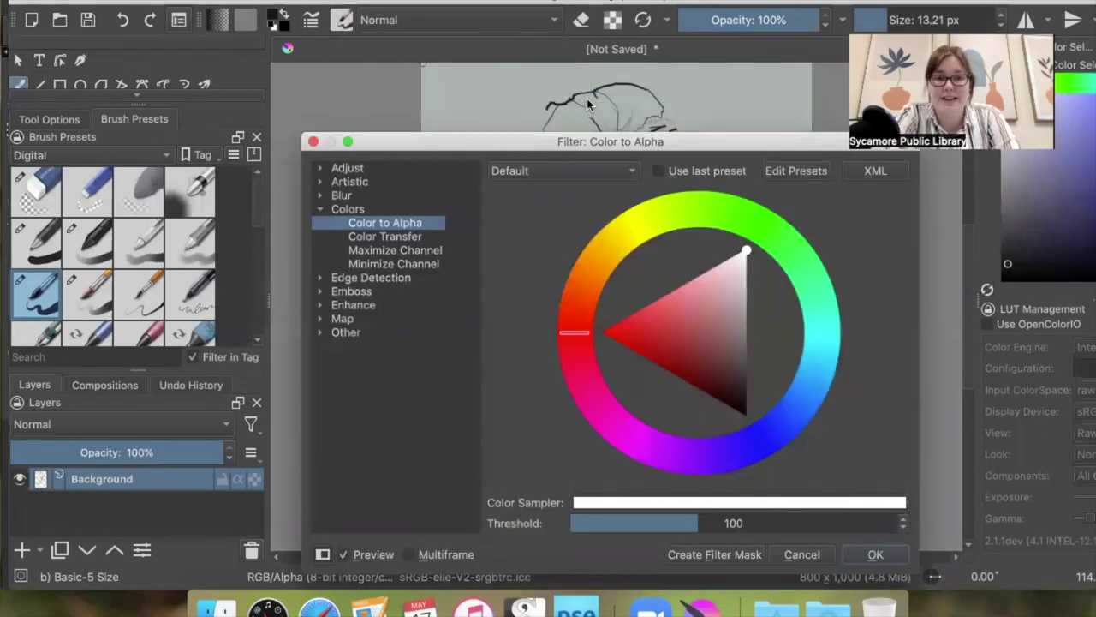
drag(520, 138, 500, 66)
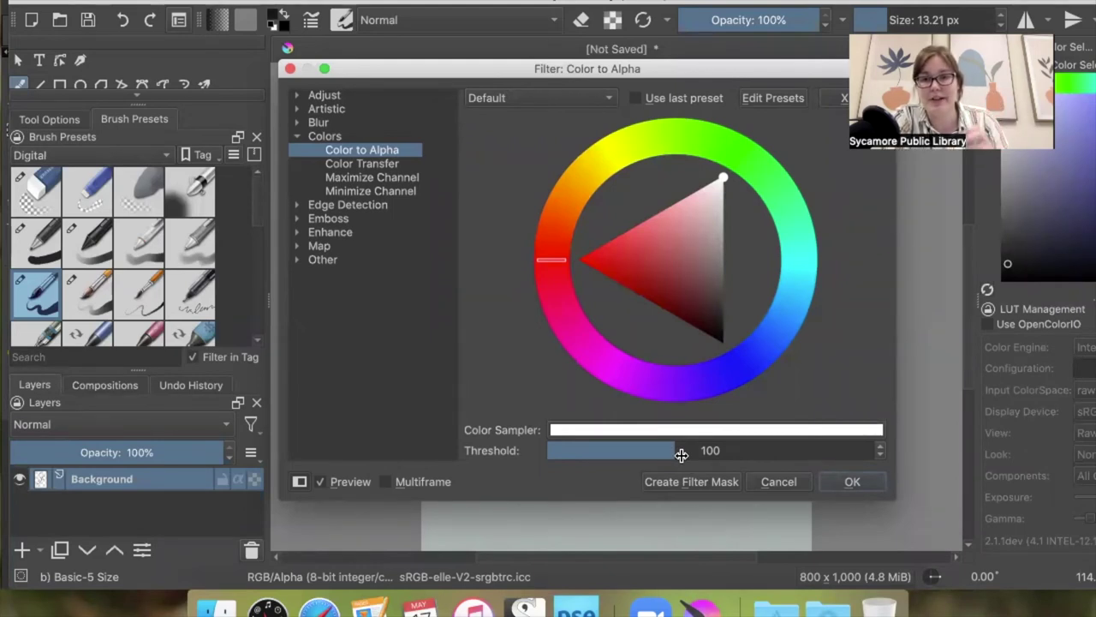
click(800, 431)
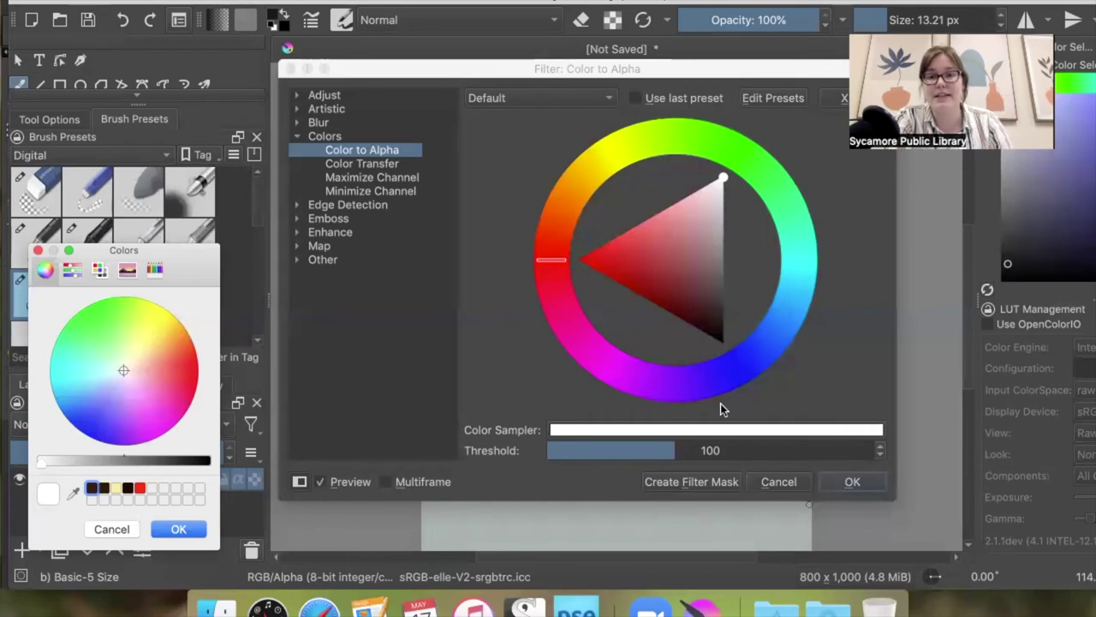
click(776, 482)
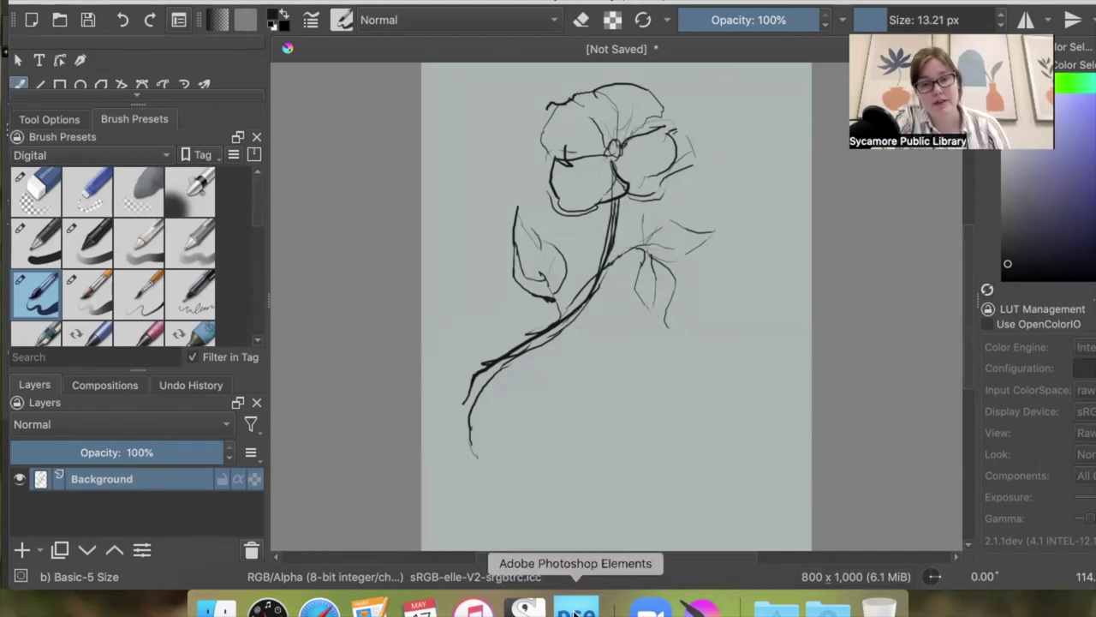
Switch to Adobe Photoshop Elements and examine the jewels, embroidery and feathers of the featherthing.psd portrait up close and as a whole.
click(575, 606)
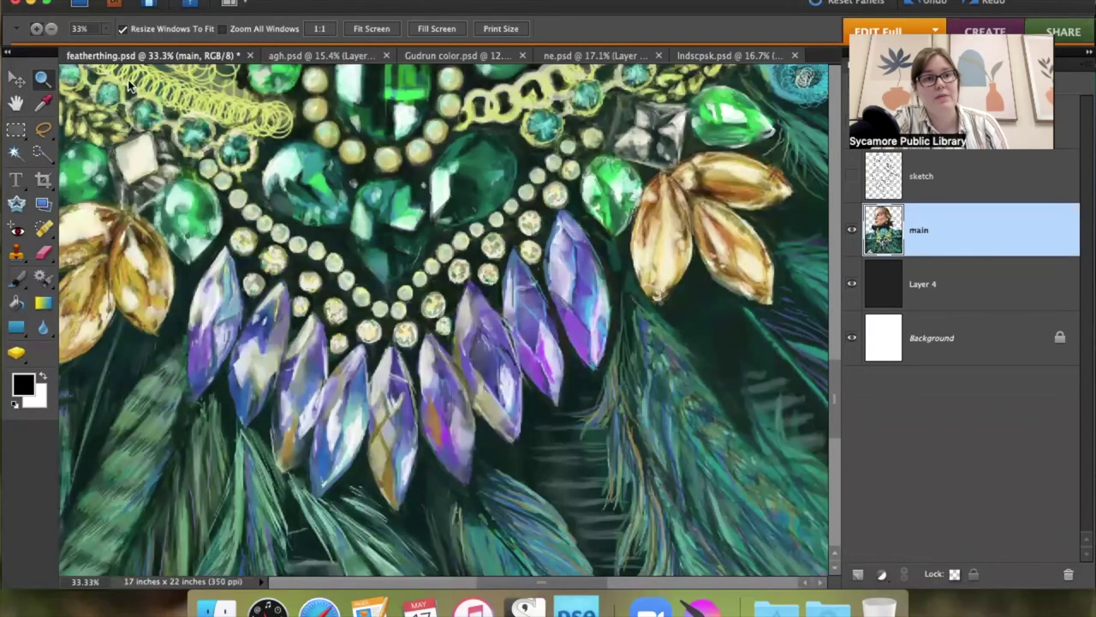
click(176, 126)
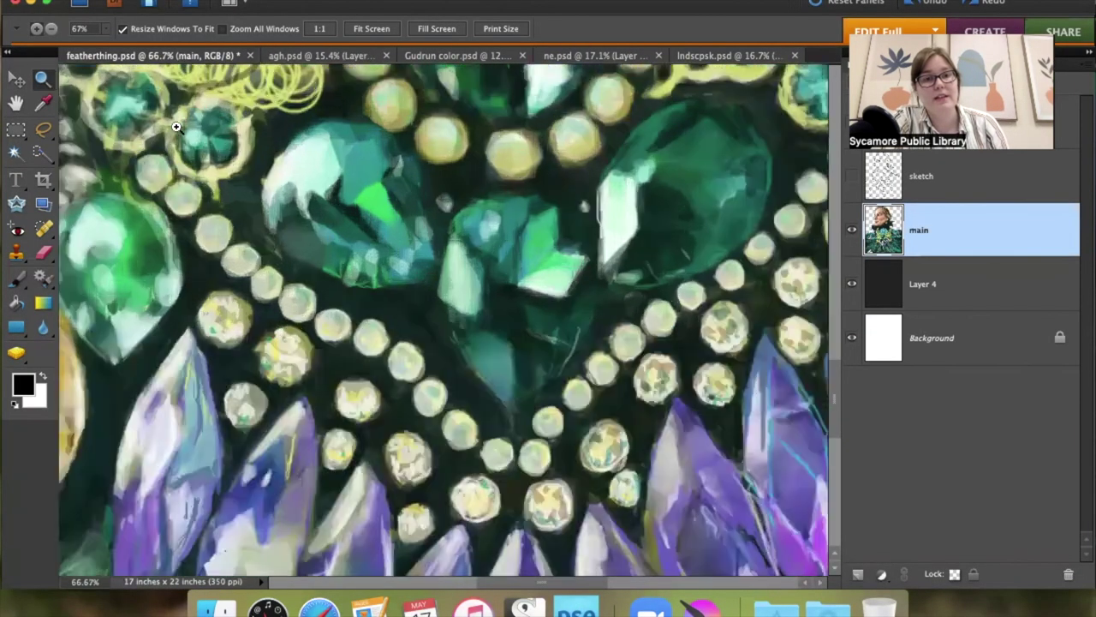
alt+click(261, 196)
alt+click(261, 196)
alt+click(275, 194)
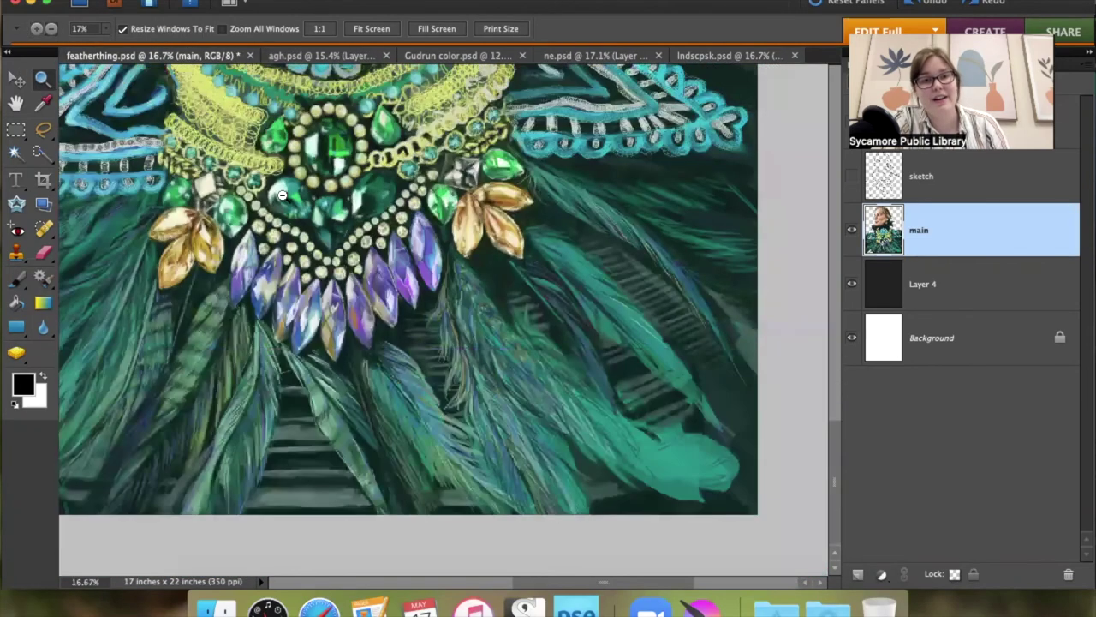
scroll(294, 129, up, 5)
scroll(294, 129, left, 4)
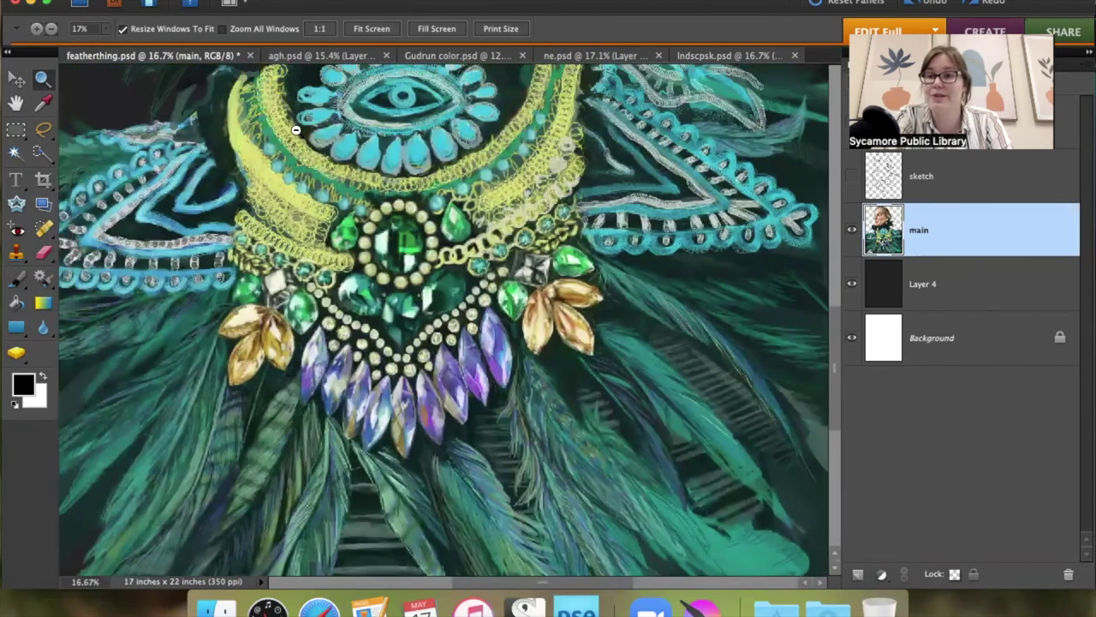
scroll(294, 129, up, 1)
scroll(294, 129, left, 1)
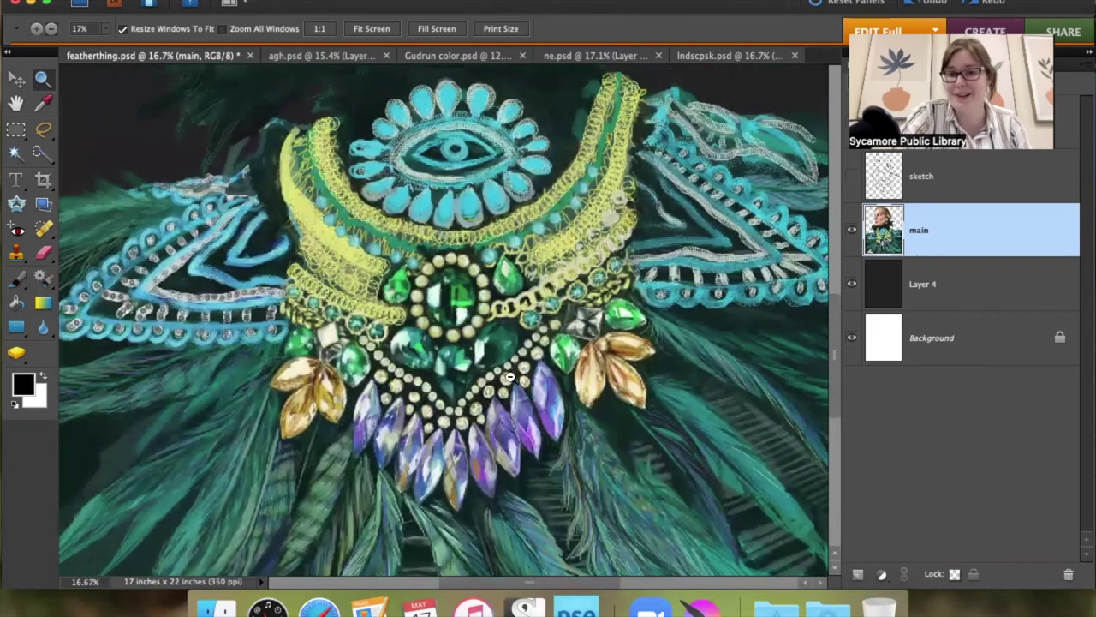
alt+click(565, 243)
alt+click(567, 242)
scroll(567, 232, up, 5)
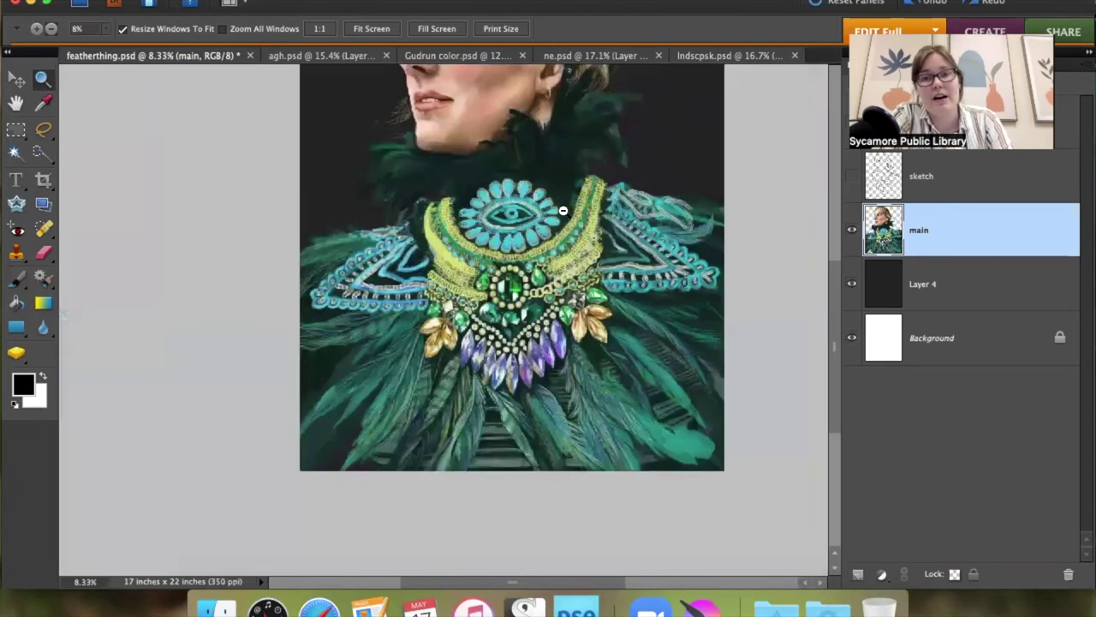
Hide the main layer and Layer 4, show the sketch layer, and examine the line sketch from the head down to the feathers.
click(852, 229)
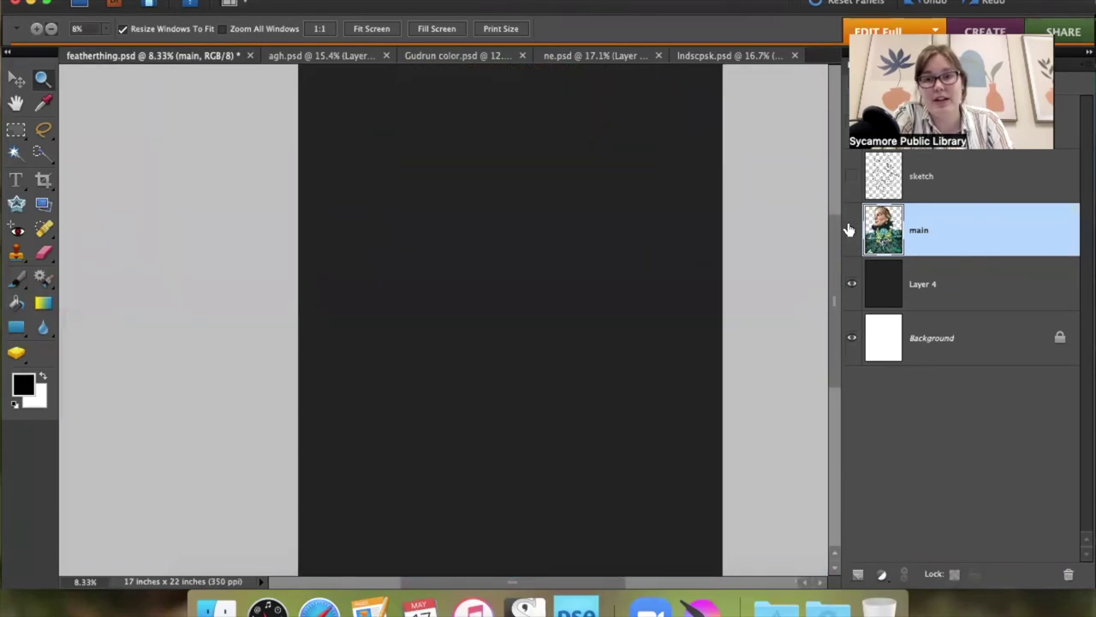
click(852, 285)
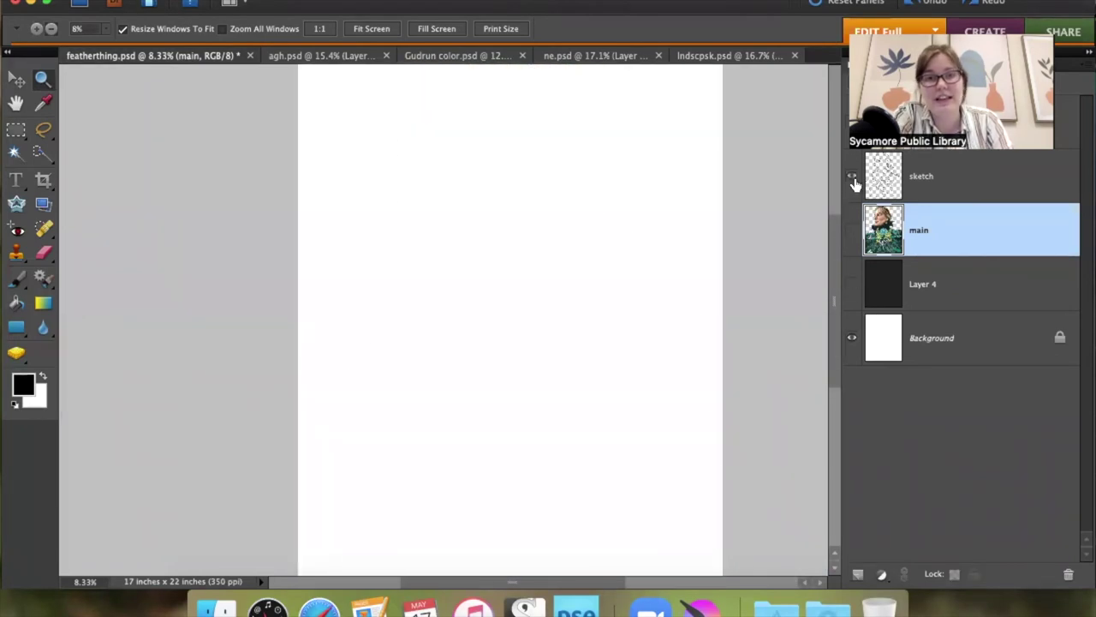
click(851, 176)
scroll(618, 296, up, 3)
scroll(618, 296, down, 3)
scroll(618, 296, right, 2)
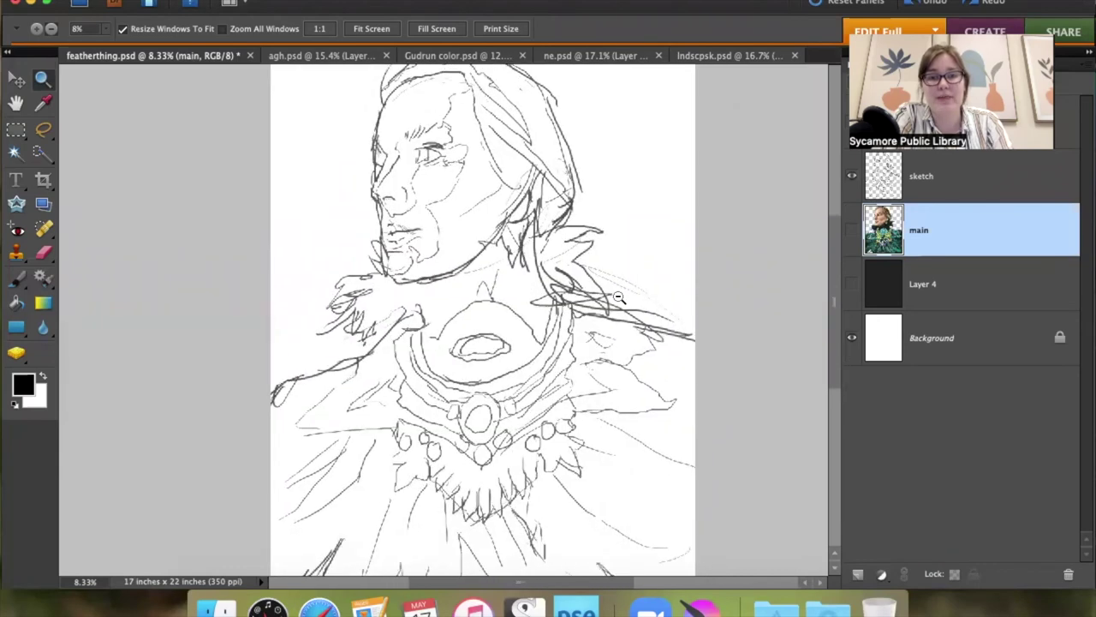
scroll(619, 296, down, 2)
scroll(618, 296, up, 2)
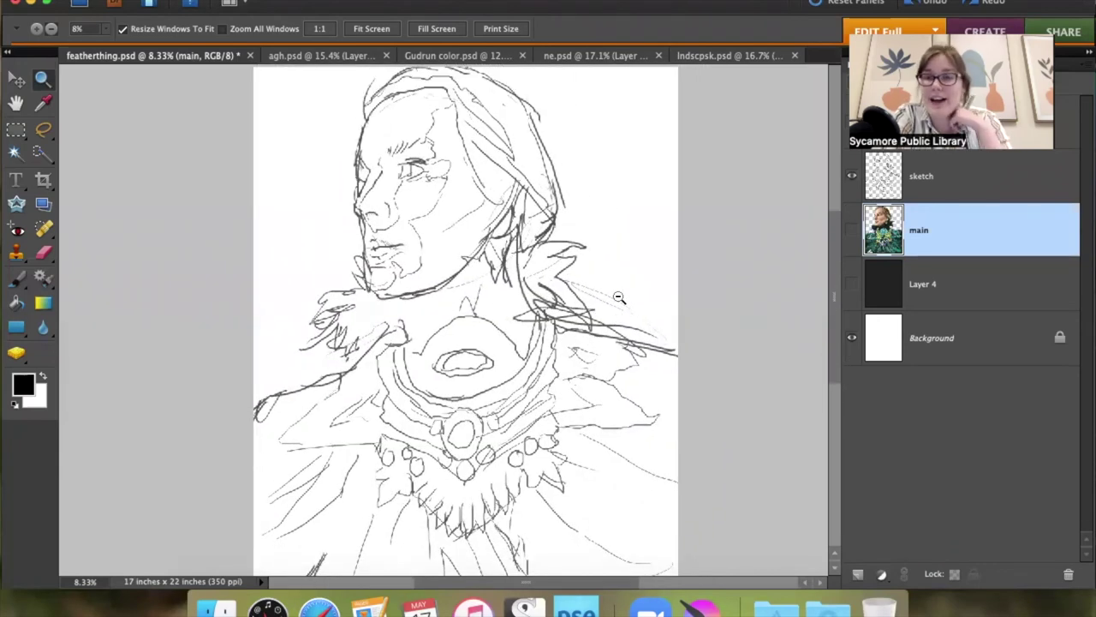
scroll(618, 297, down, 2)
scroll(618, 297, up, 2)
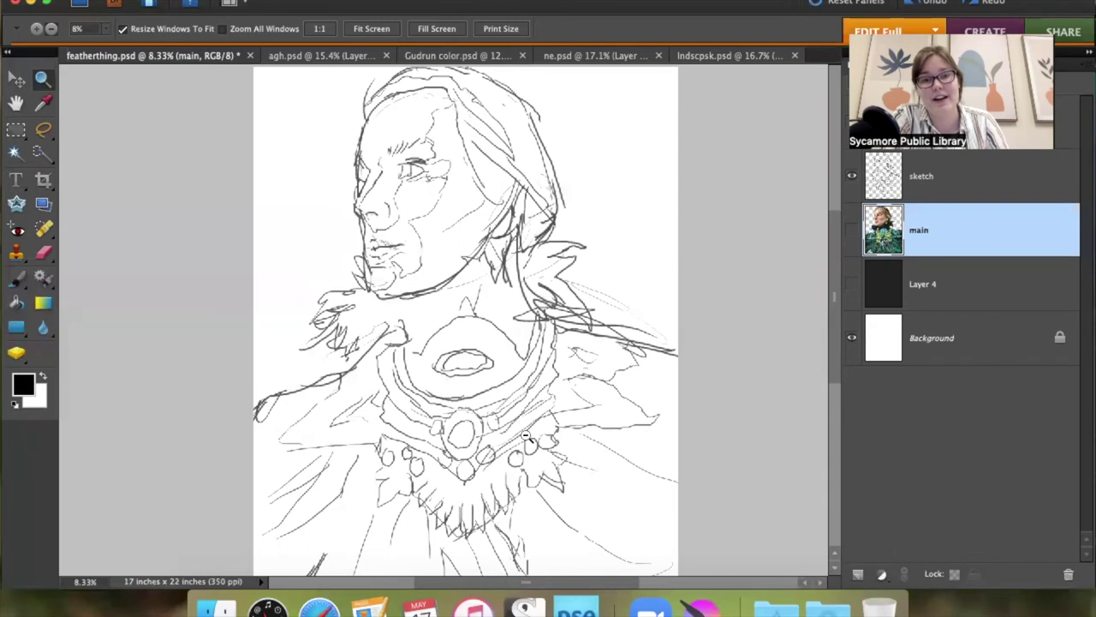
scroll(450, 351, down, 4)
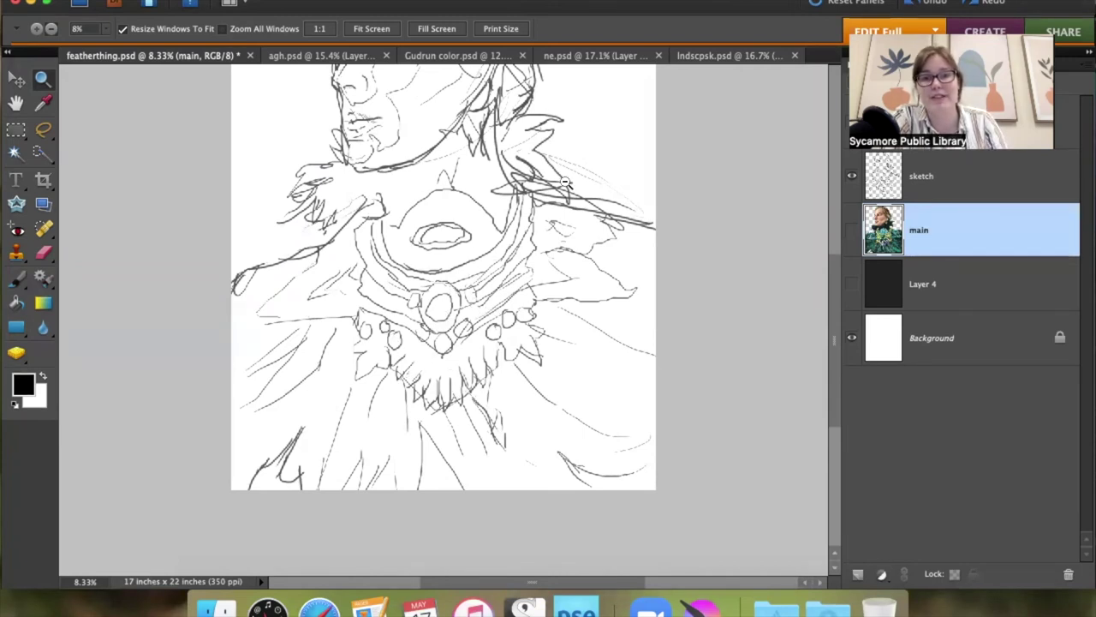
Show the main layer over the sketch, hide the sketch layer, and turn the dark Layer 4 back on.
click(851, 230)
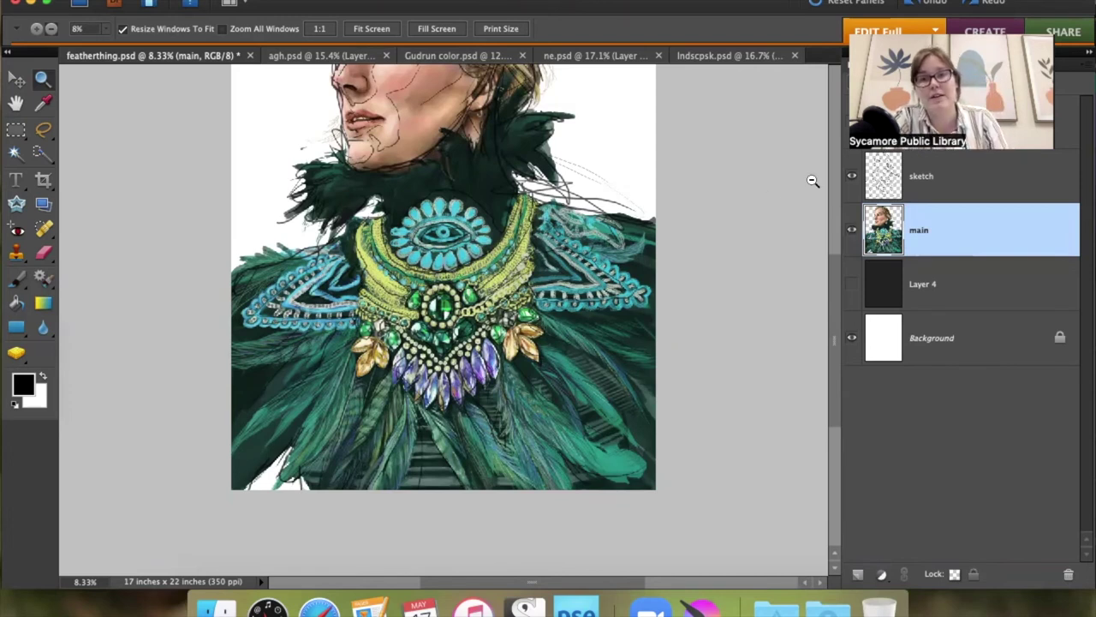
click(853, 176)
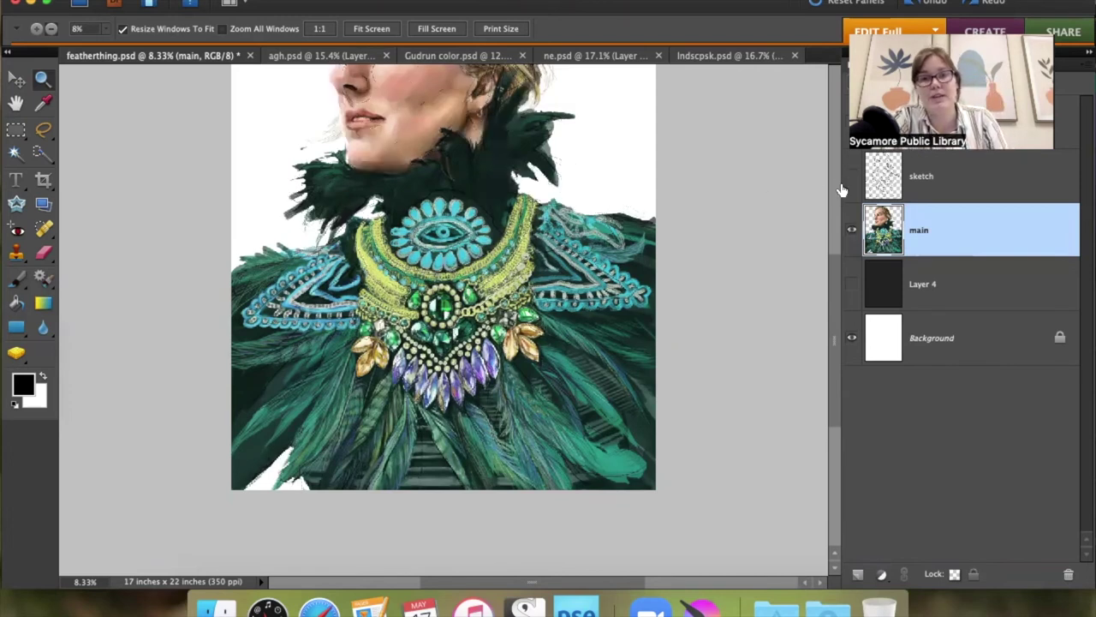
click(852, 284)
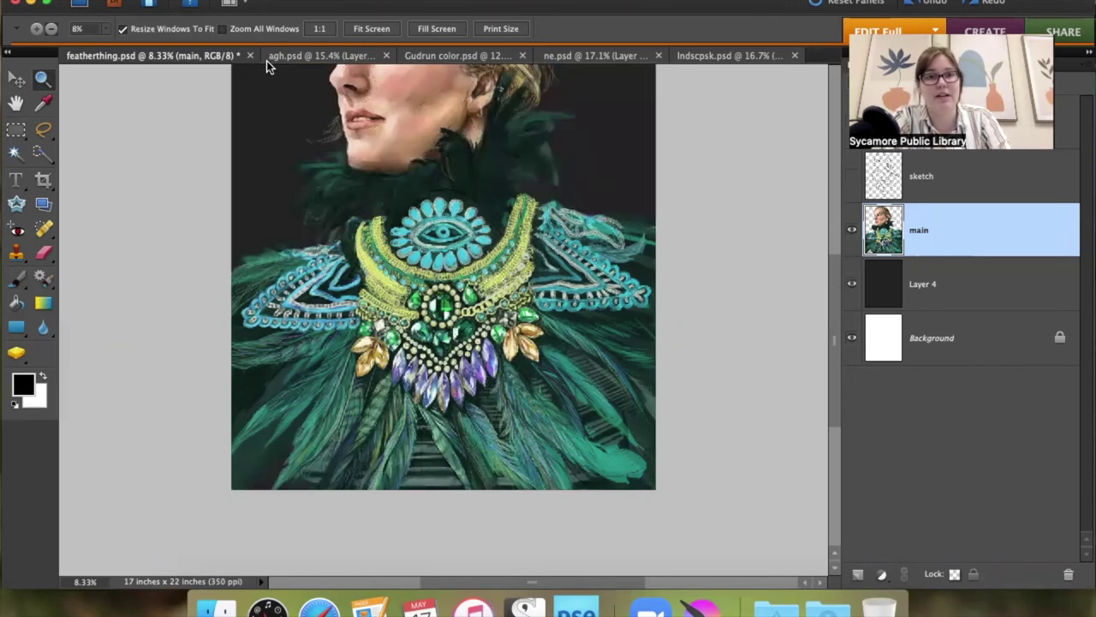
Examine the painted portrait up close, covering the feather collar, gemstones, face and embroidered eye necklace.
scroll(267, 63, up, 5)
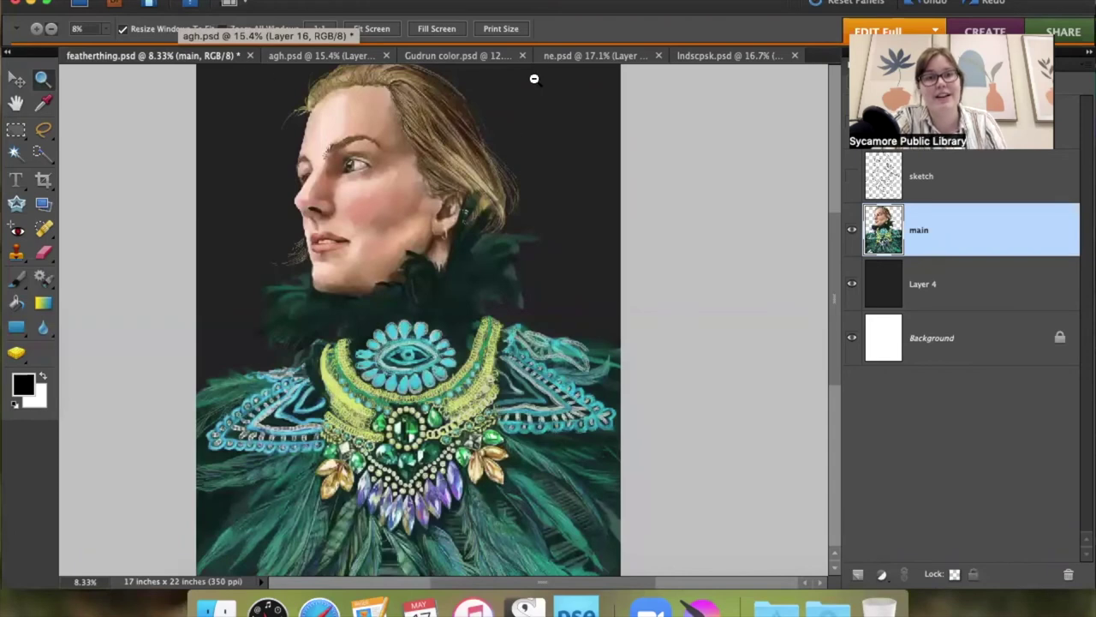
scroll(265, 129, down, 3)
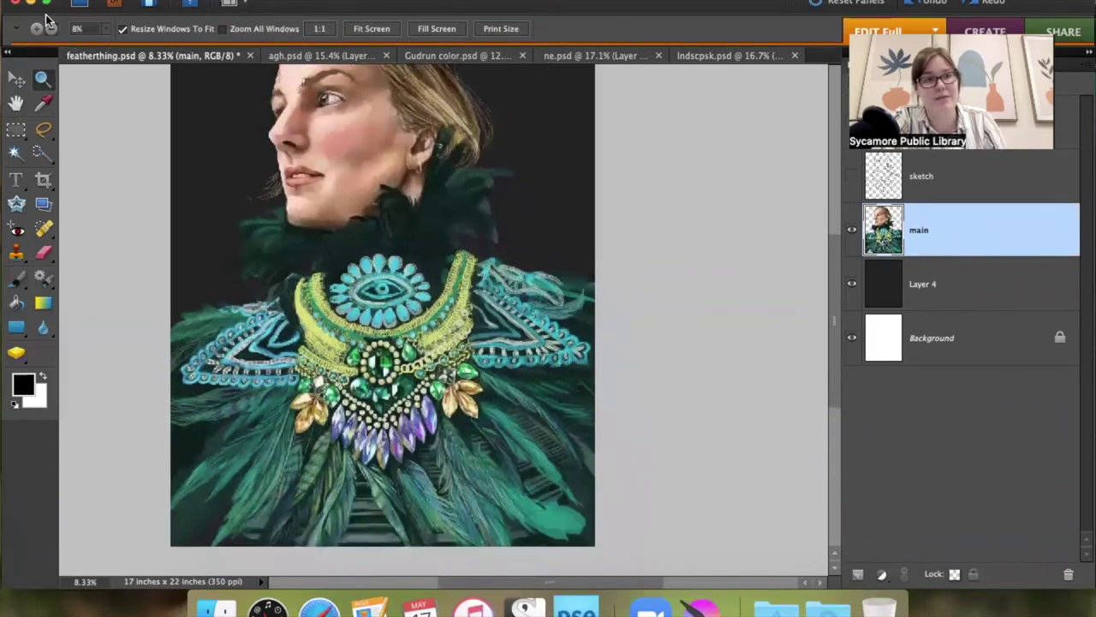
click(485, 204)
click(484, 202)
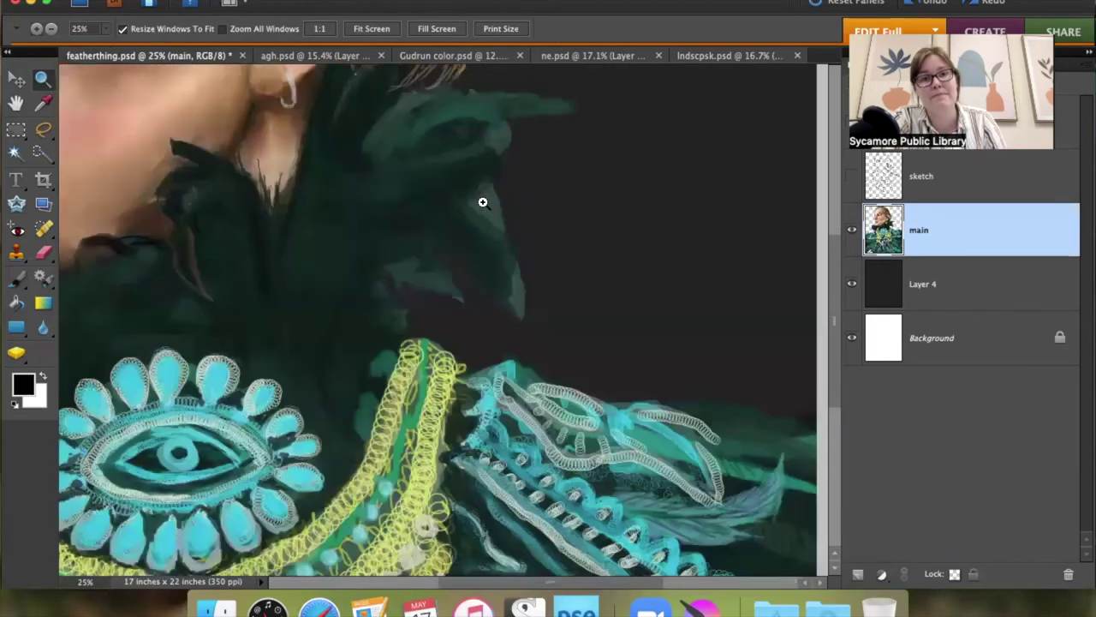
click(470, 127)
click(470, 127)
scroll(470, 128, up, 1)
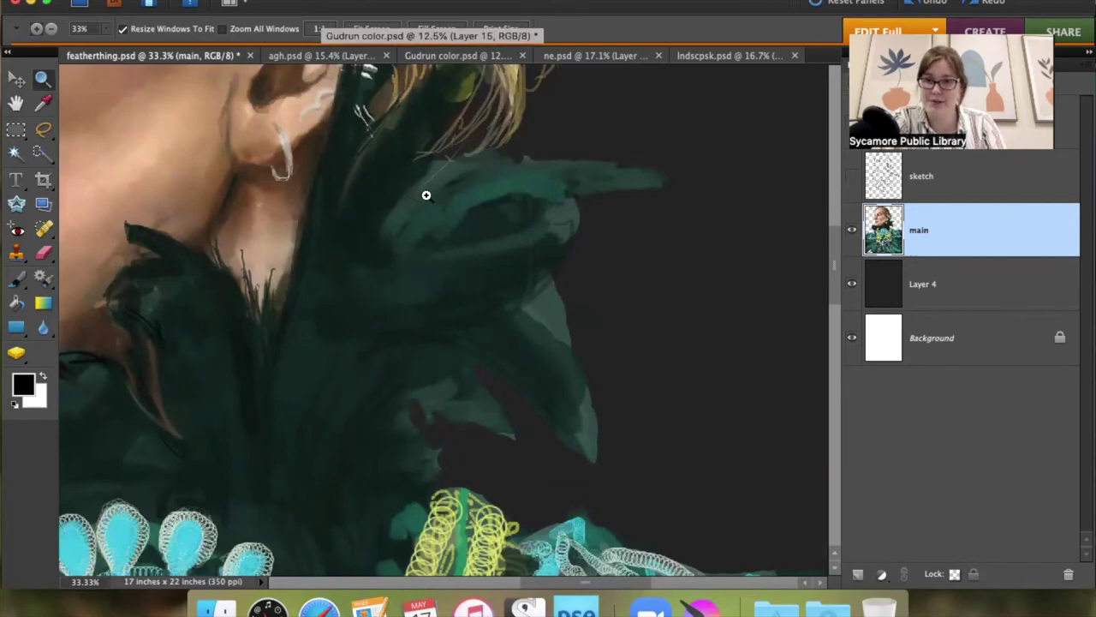
scroll(426, 196, down, 10)
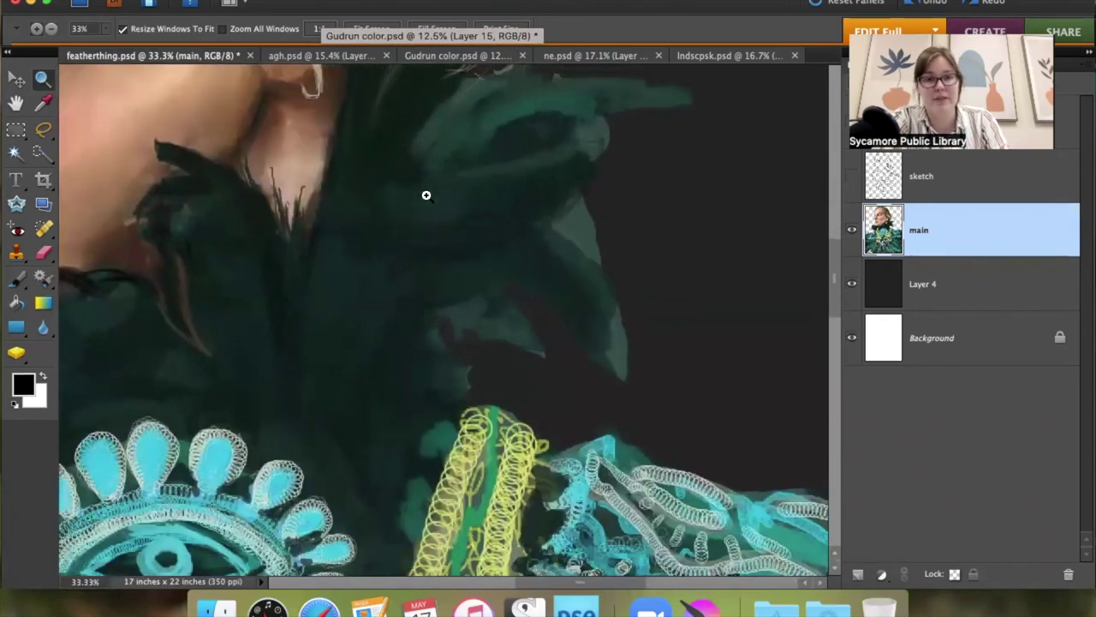
scroll(426, 195, down, 15)
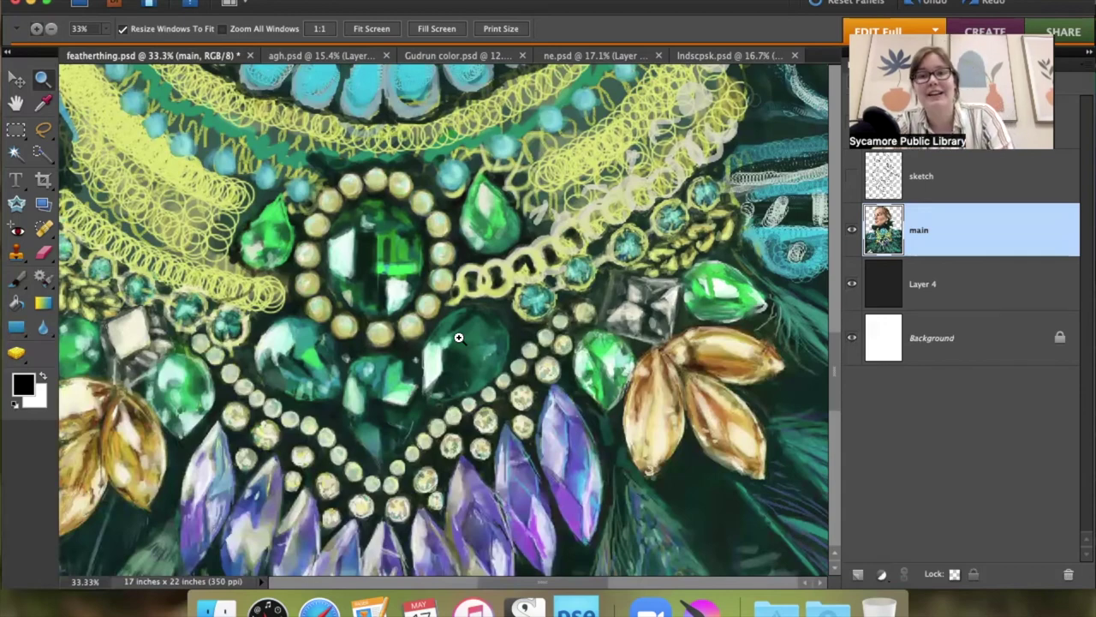
scroll(459, 338, up, 15)
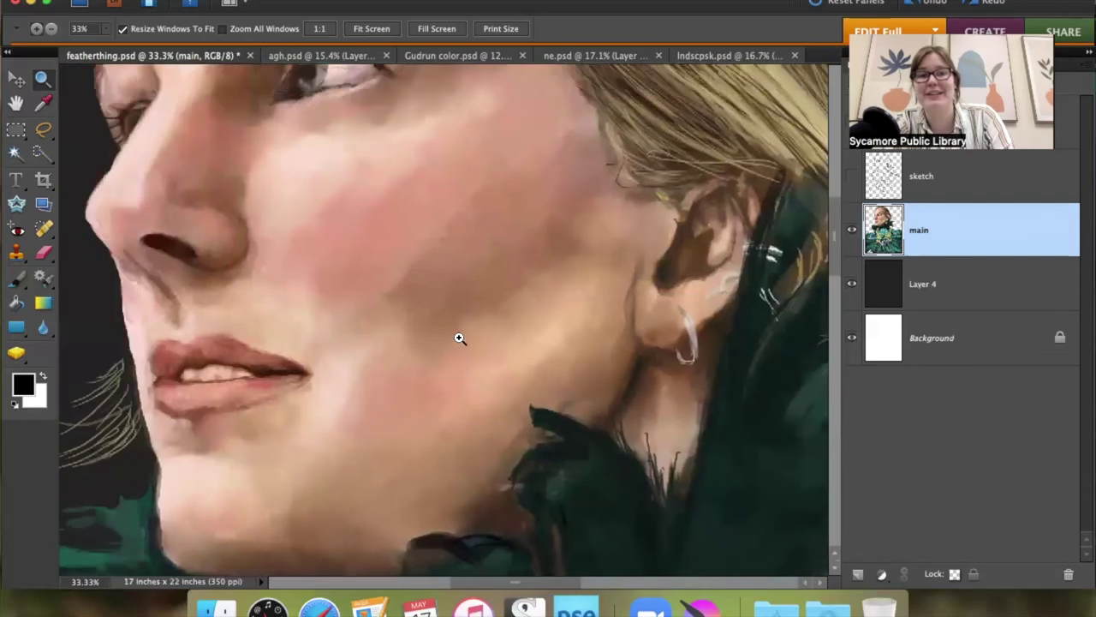
scroll(459, 338, up, 4)
scroll(459, 337, down, 15)
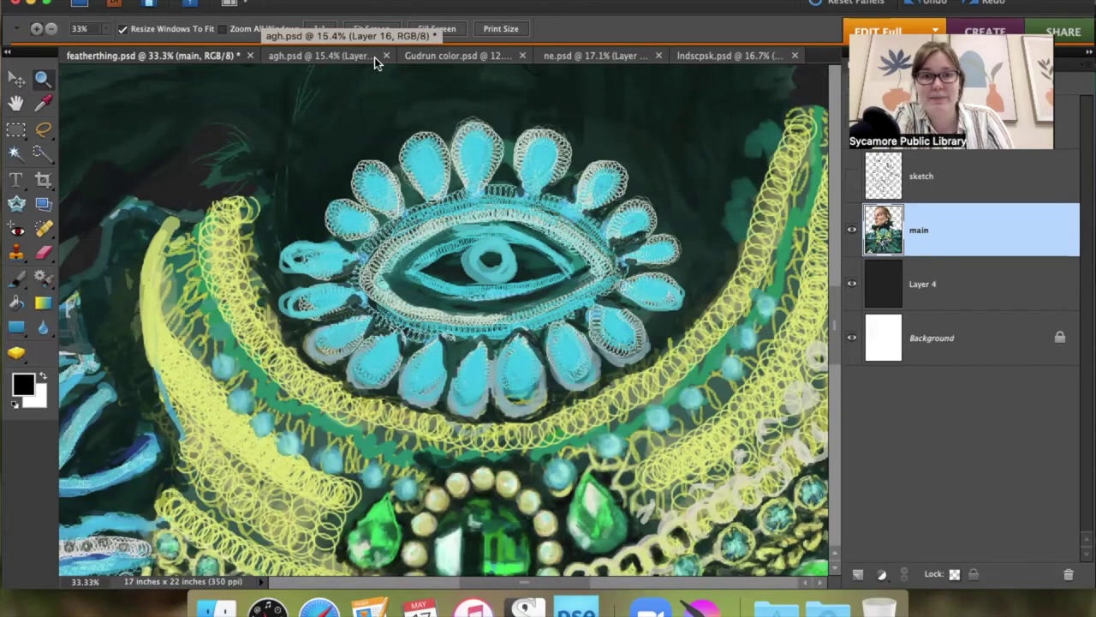
Bring up agh.psd, hide Layer 16, Layer 15 and Layer 16 copy to isolate Layer 0, and pick the Gradient tool.
click(323, 54)
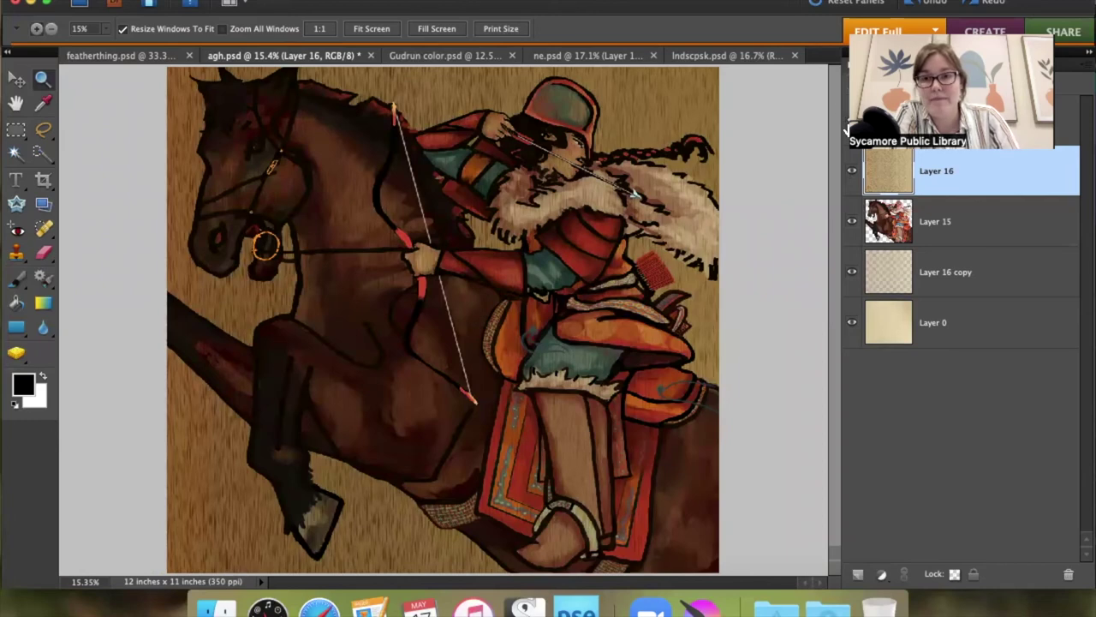
click(852, 171)
click(851, 220)
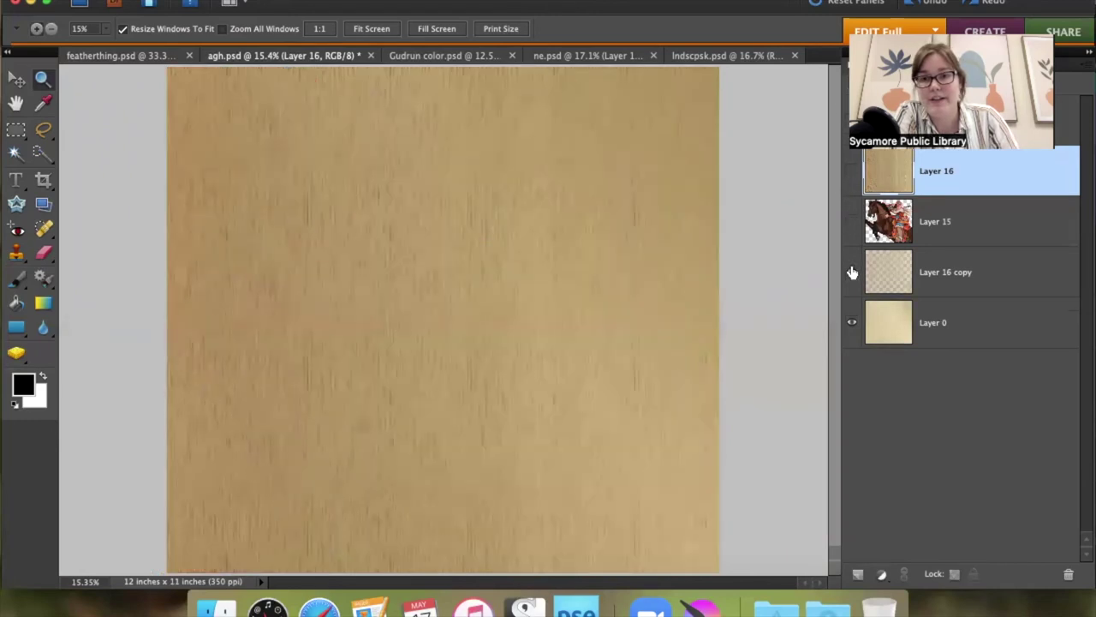
click(851, 271)
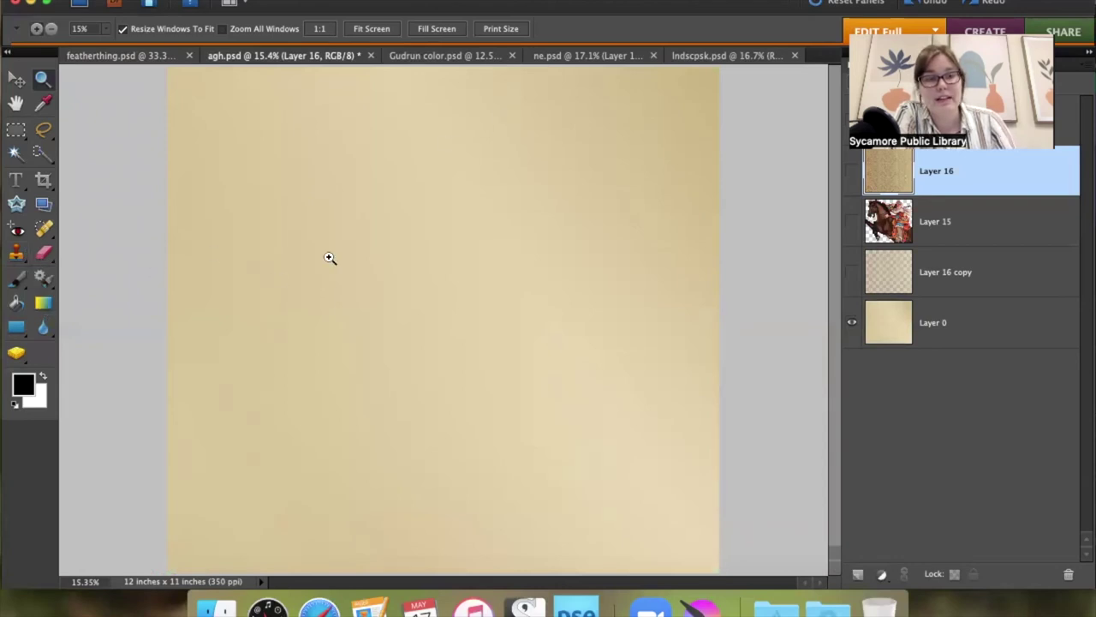
click(43, 305)
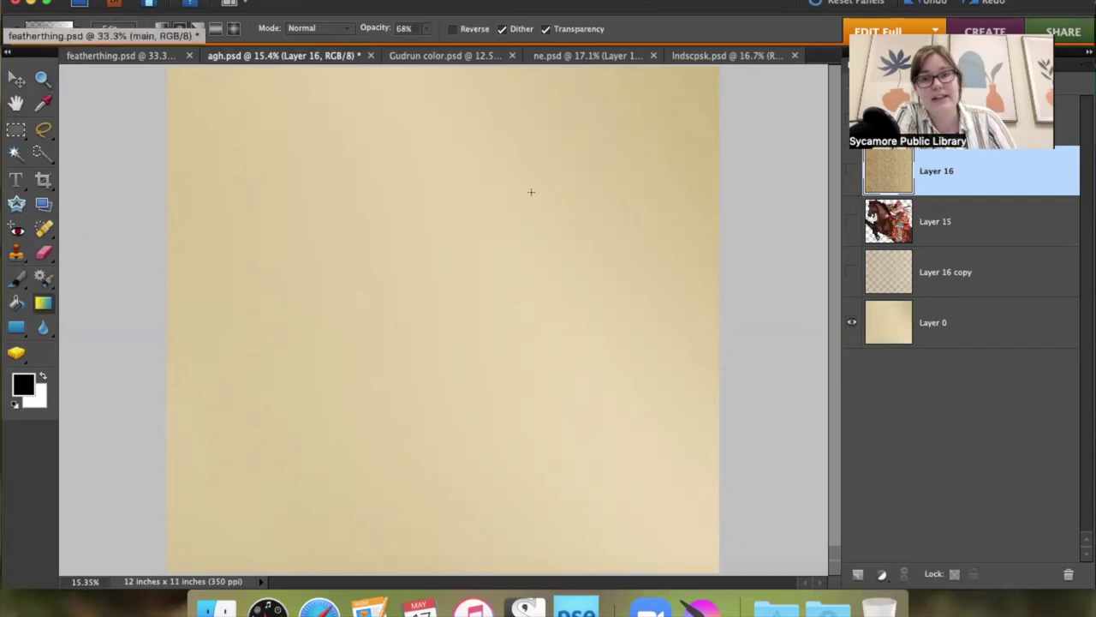
Turn Layer 16 copy, Layer 15 and Layer 16 back on, comparing the texture overlay on and off, and restore the black line art.
click(851, 273)
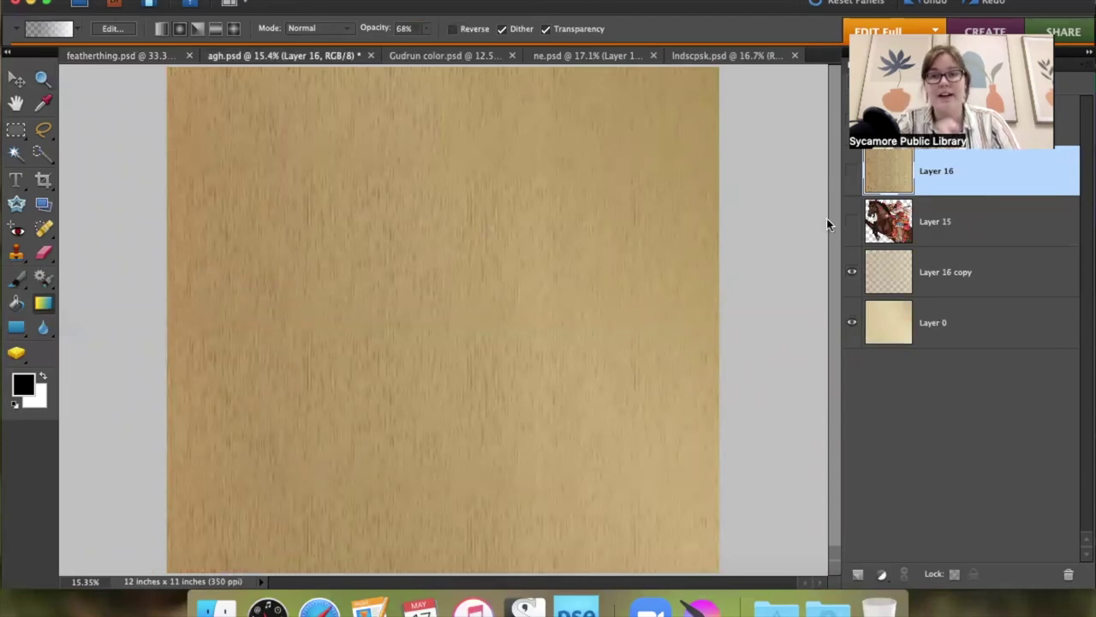
click(852, 176)
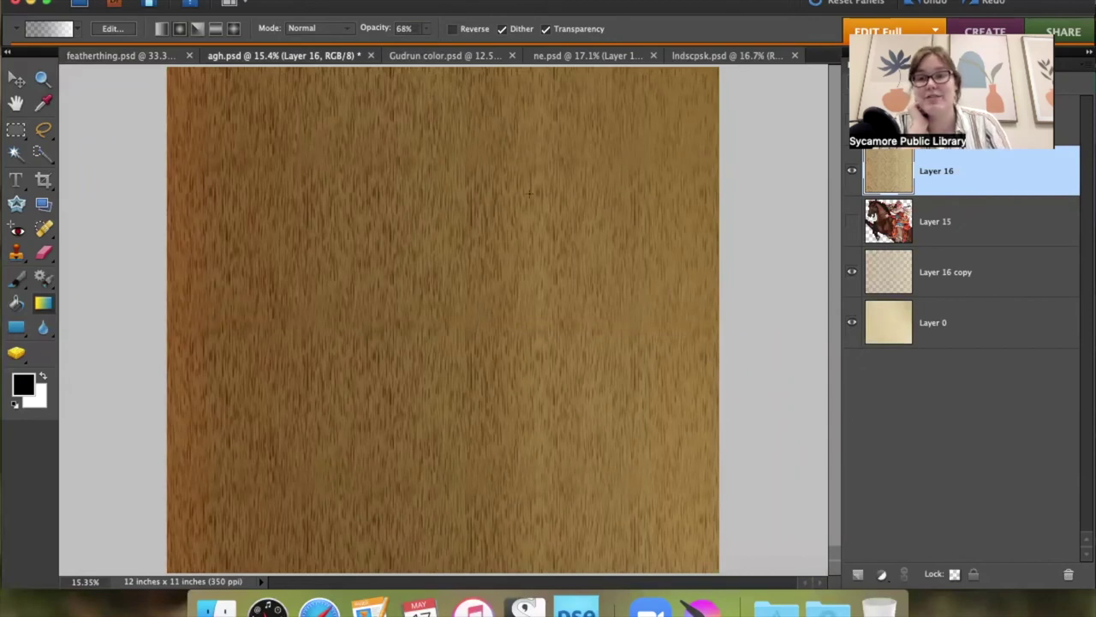
click(851, 174)
click(851, 222)
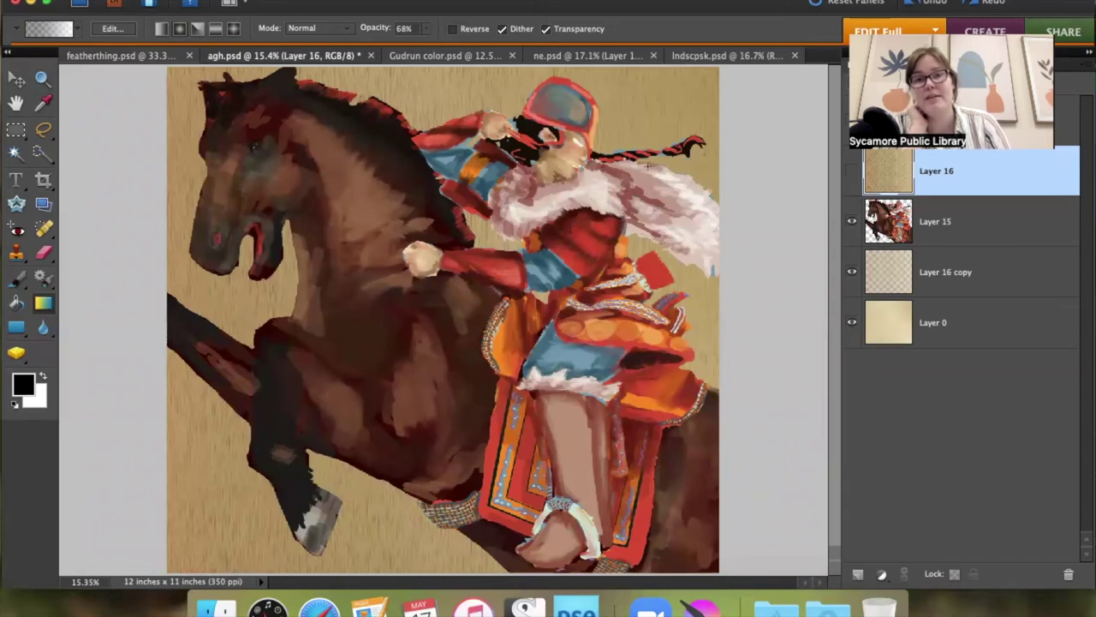
click(852, 171)
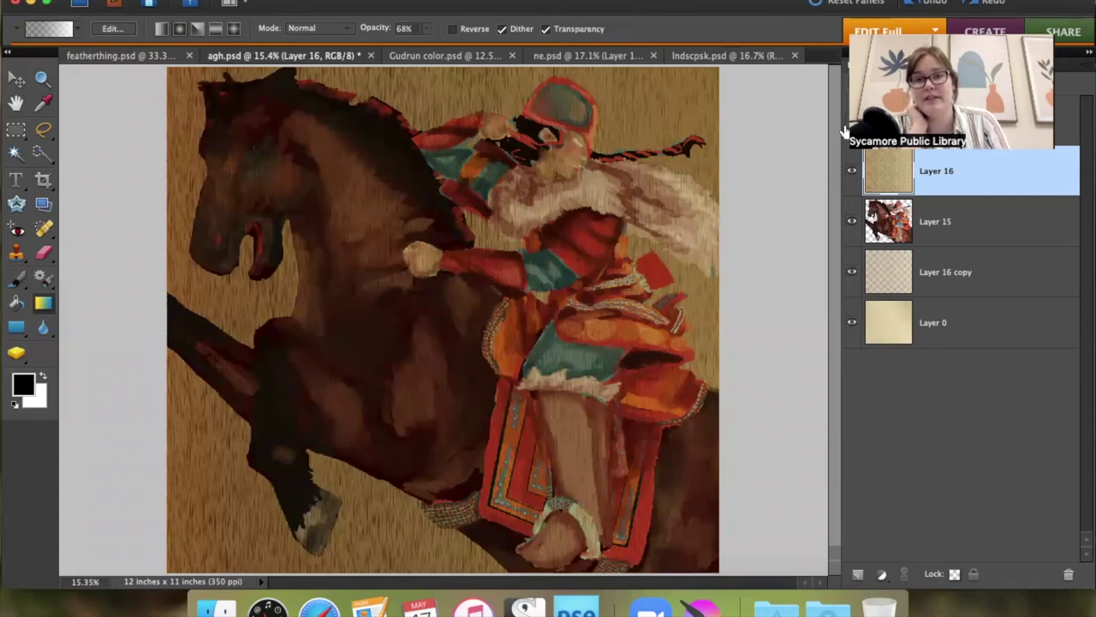
key(super+z)
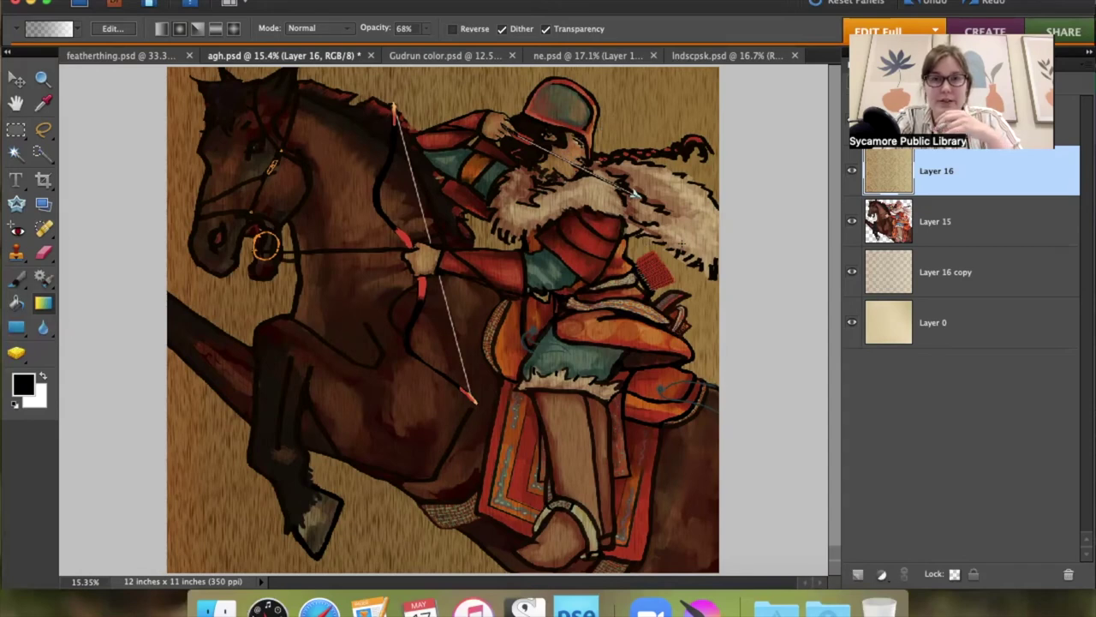
Bring up ne.psd and hide Layer 2 to view the orange Background behind the portrait, and show Layer 2 again.
click(552, 57)
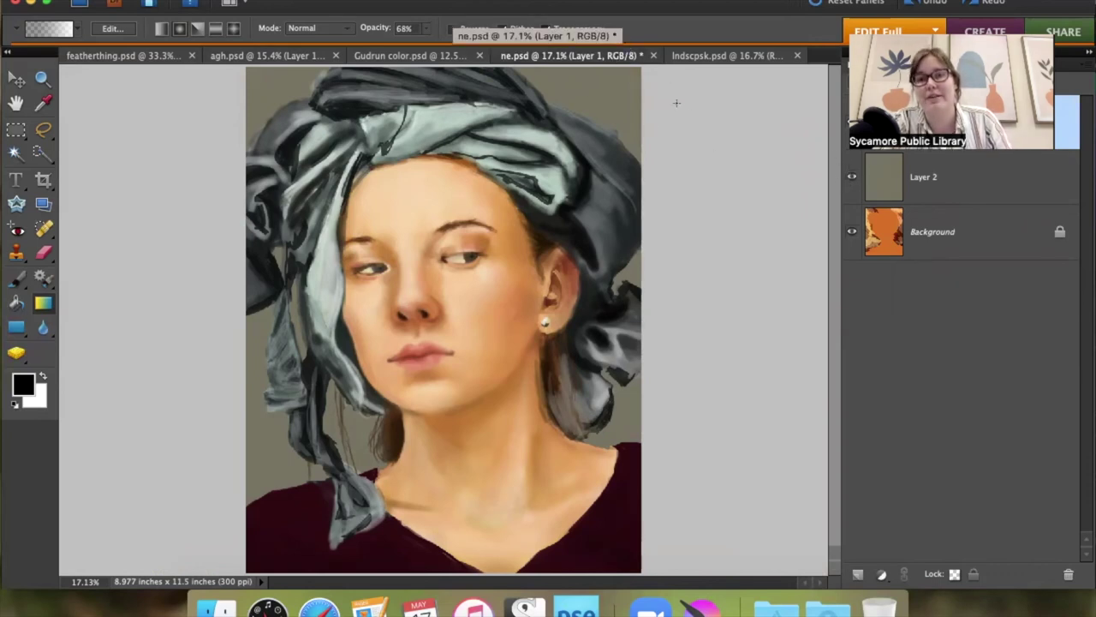
click(852, 179)
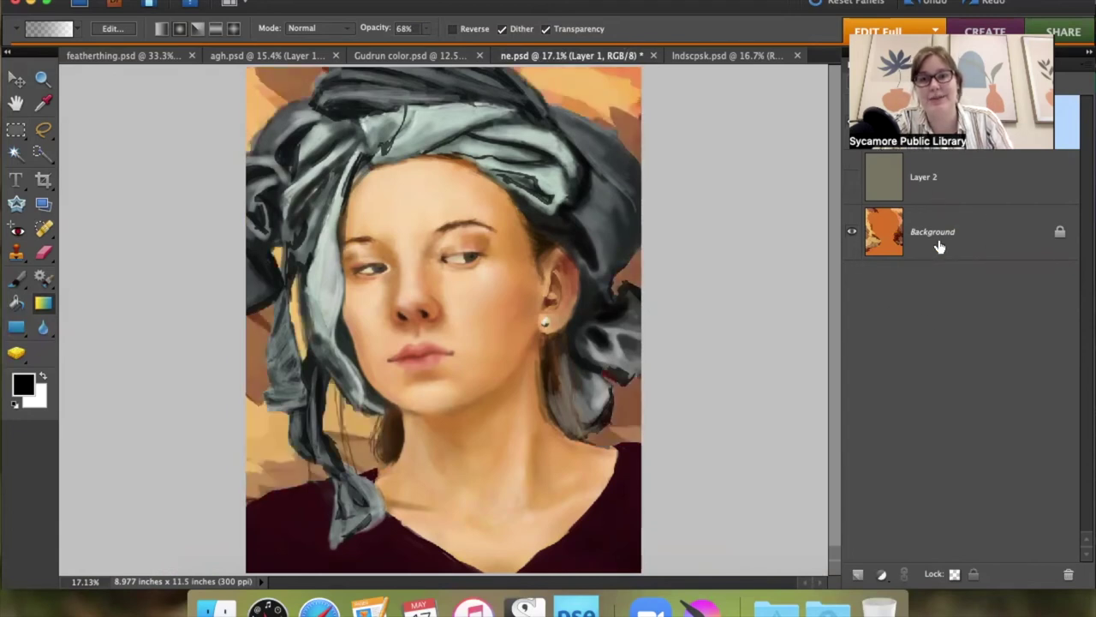
click(853, 179)
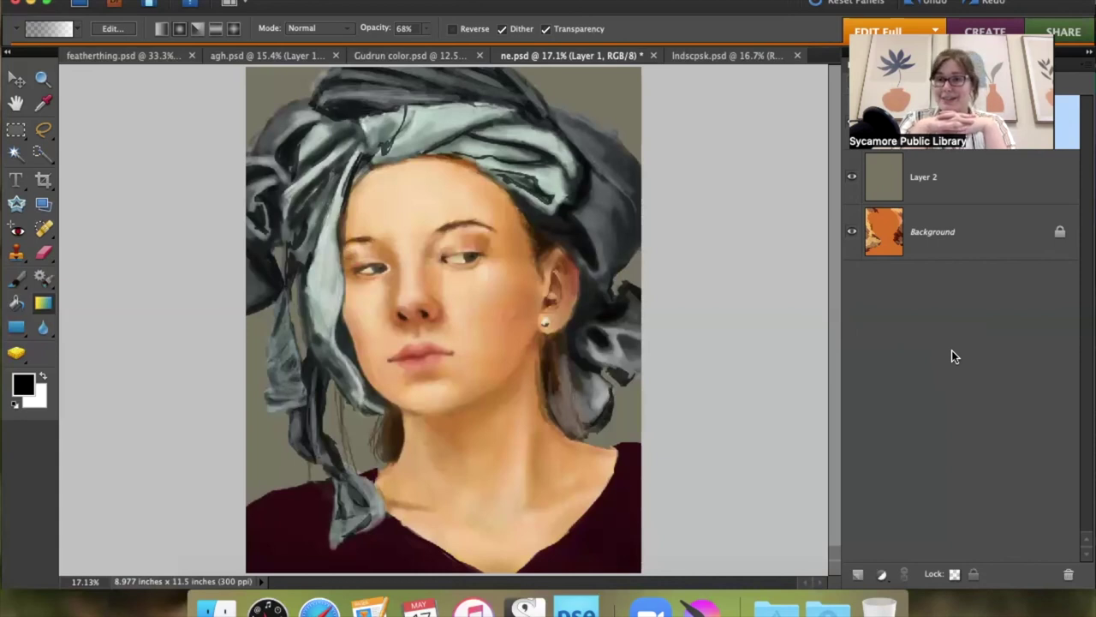
Switch to Krita and sketch a small cat's face below the flower's leaves, with two pointed ears, dot eyes and a nose.
click(703, 606)
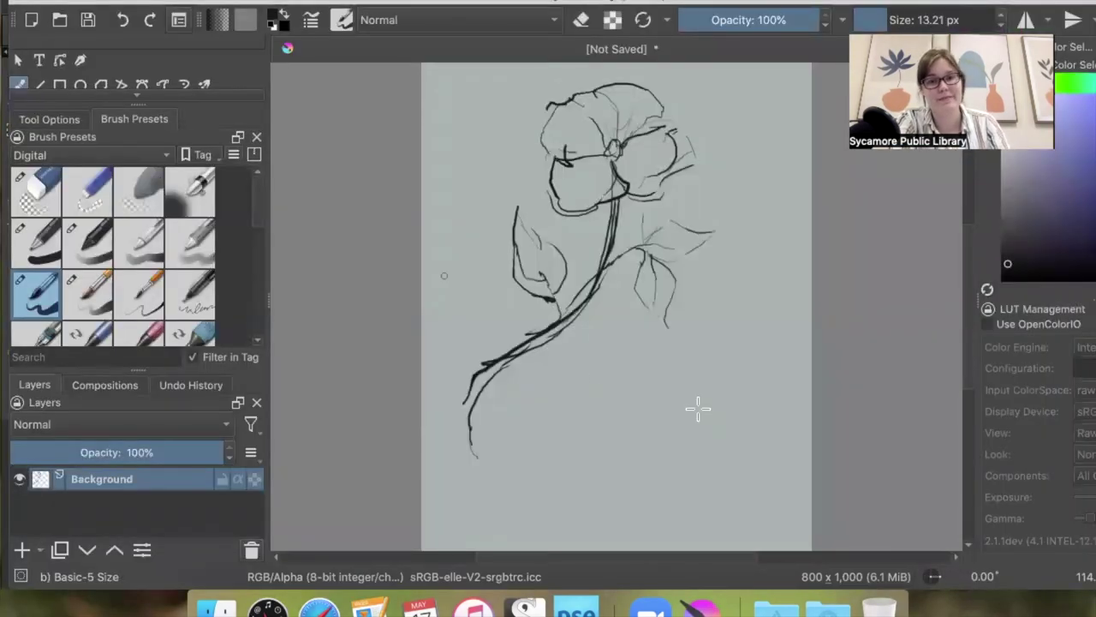
mouse_move(646, 385)
mouse_down()
mouse_move(676, 364)
mouse_move(670, 381)
mouse_move(628, 398)
mouse_up()
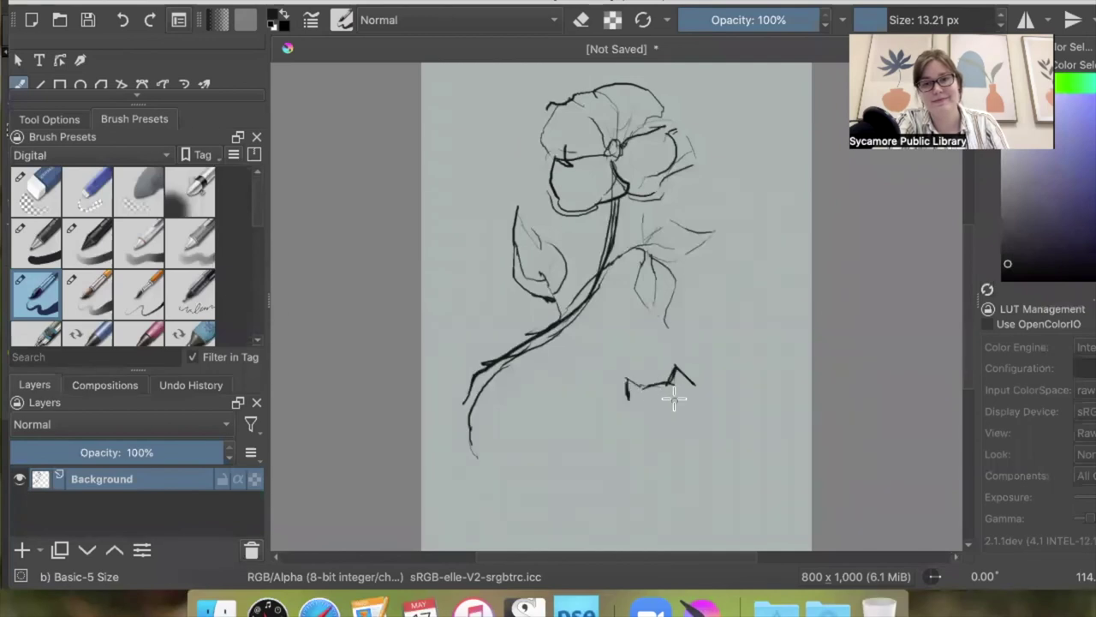
click(655, 404)
click(675, 399)
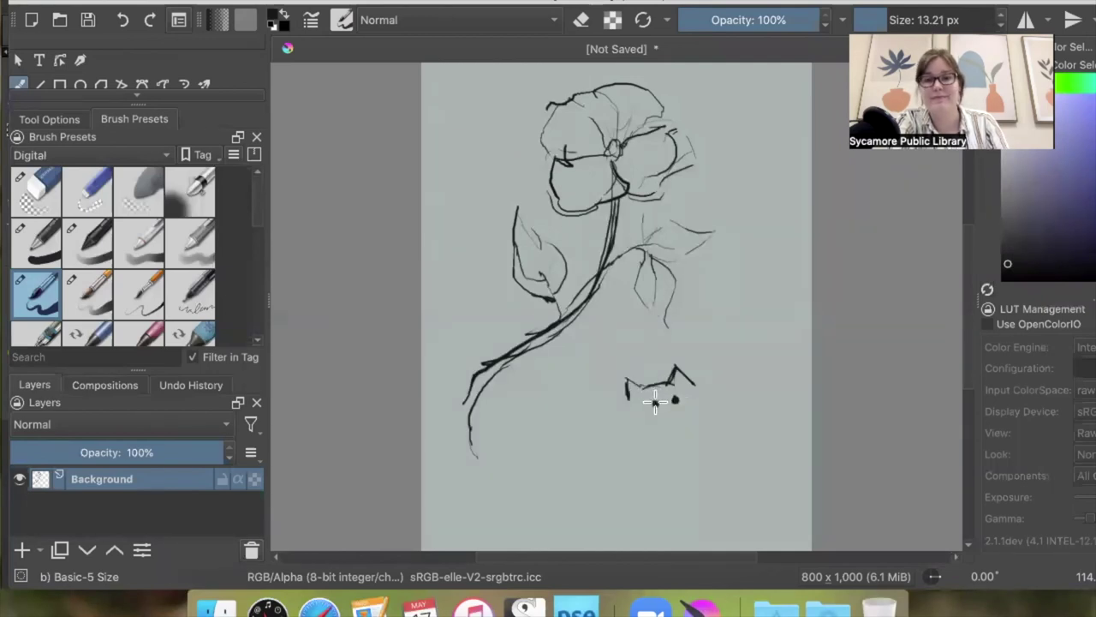
drag(654, 406, 669, 413)
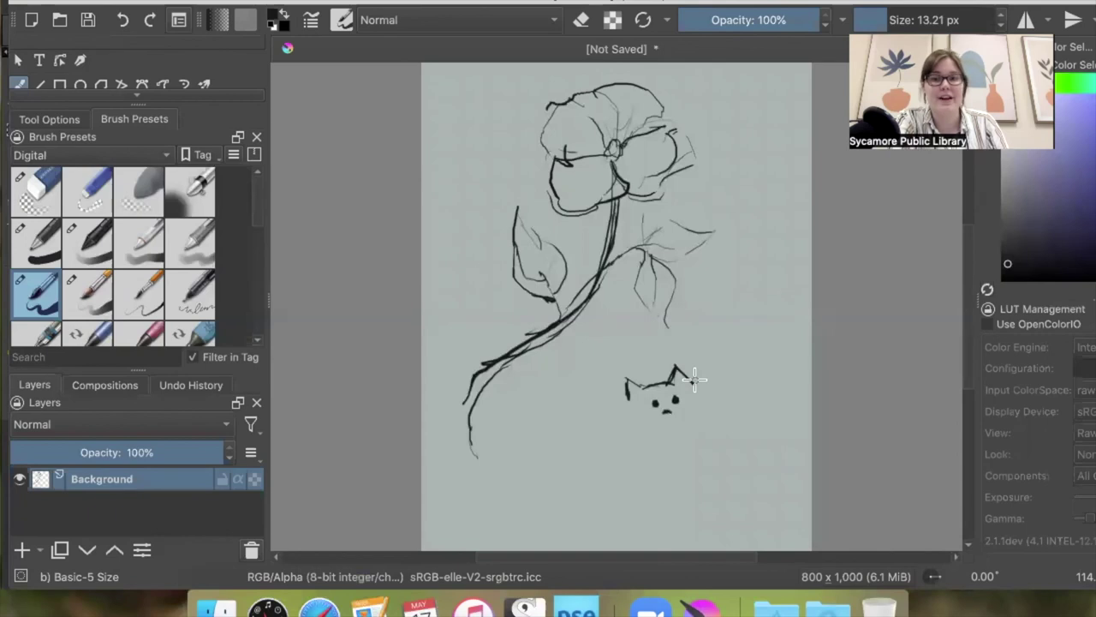
Draw both sides of the cat's head and body, with a straight back edge and a rounded haunch on the opposite side.
drag(683, 372, 699, 397)
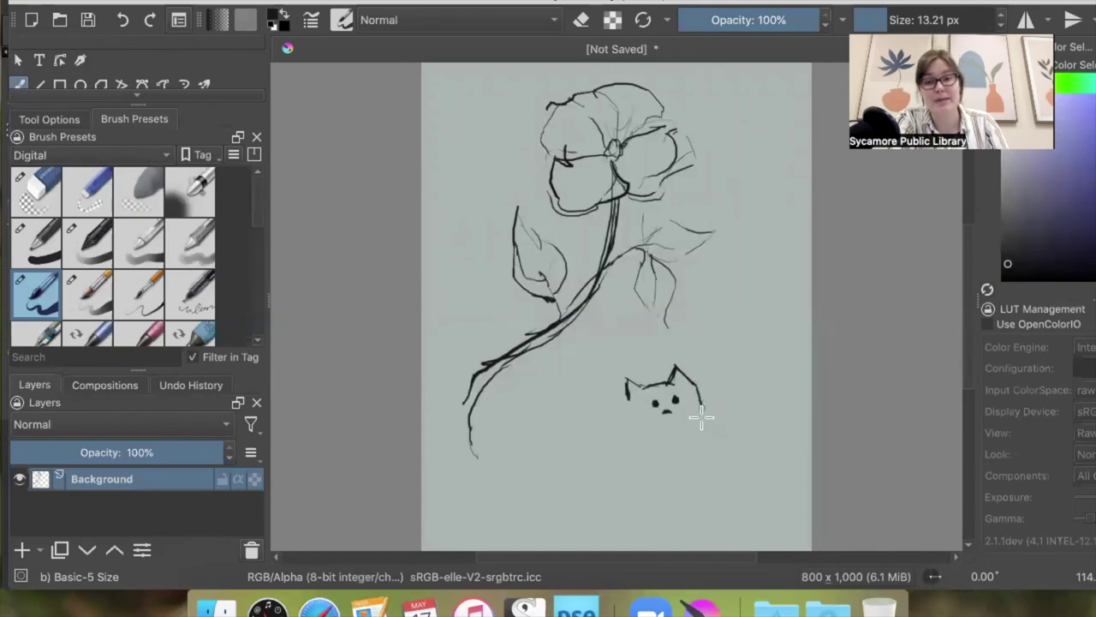
drag(700, 400, 713, 518)
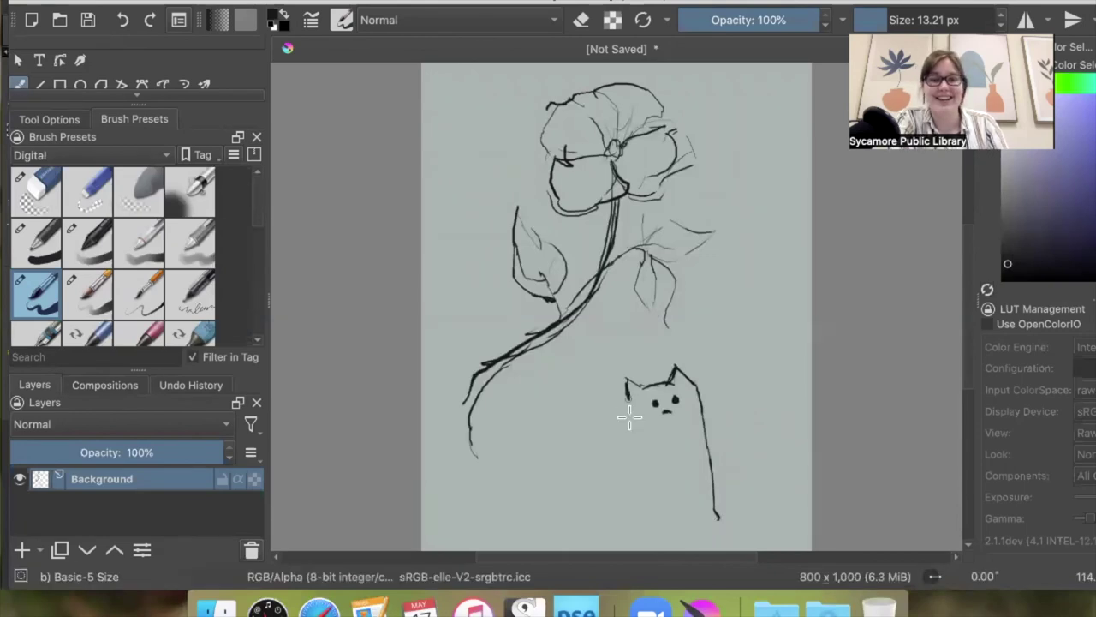
mouse_move(628, 403)
mouse_down()
mouse_move(628, 432)
mouse_move(595, 499)
mouse_up()
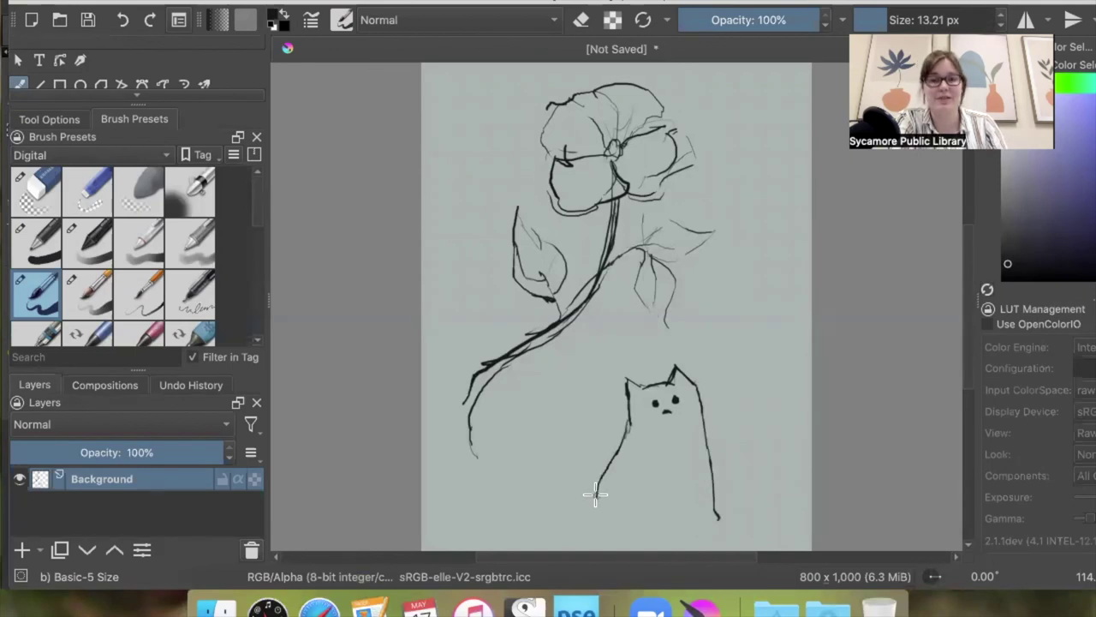
drag(595, 496, 597, 522)
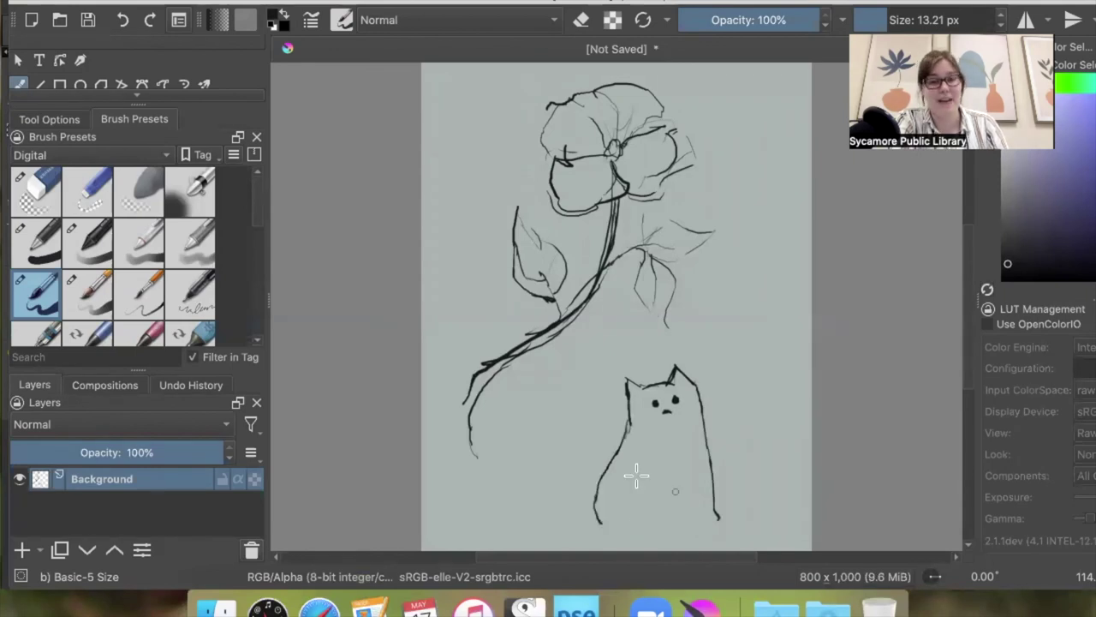
Draw the cat's tail curling up in front of its body, and join it to the haunch with a rounded lower curve.
mouse_move(628, 484)
mouse_down()
mouse_move(642, 474)
mouse_move(660, 485)
mouse_move(631, 485)
mouse_move(643, 518)
mouse_up()
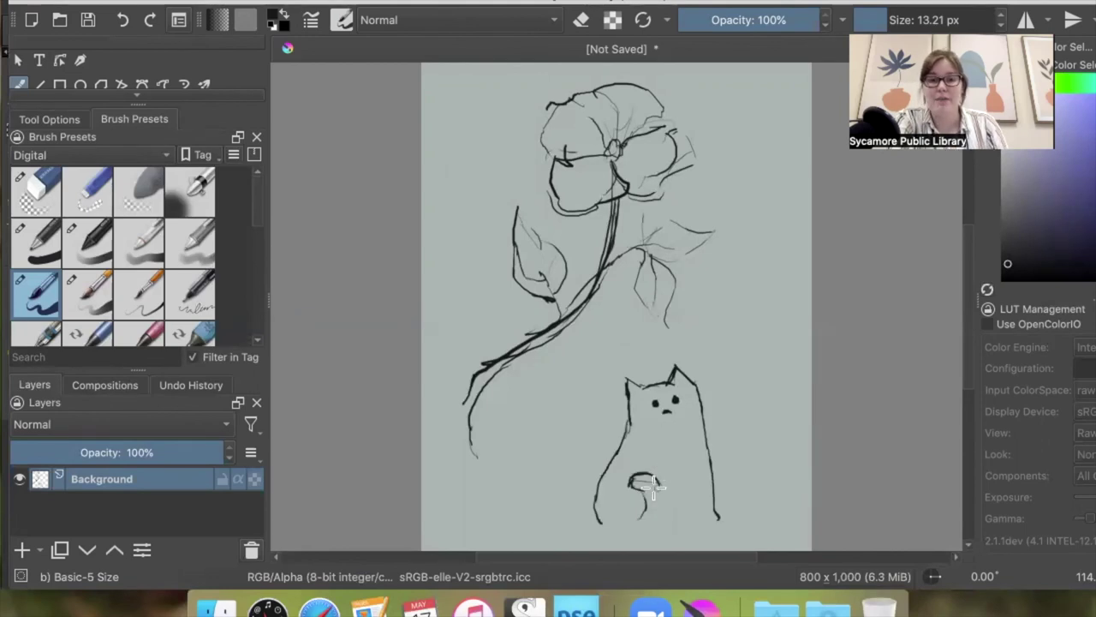
drag(656, 485, 662, 518)
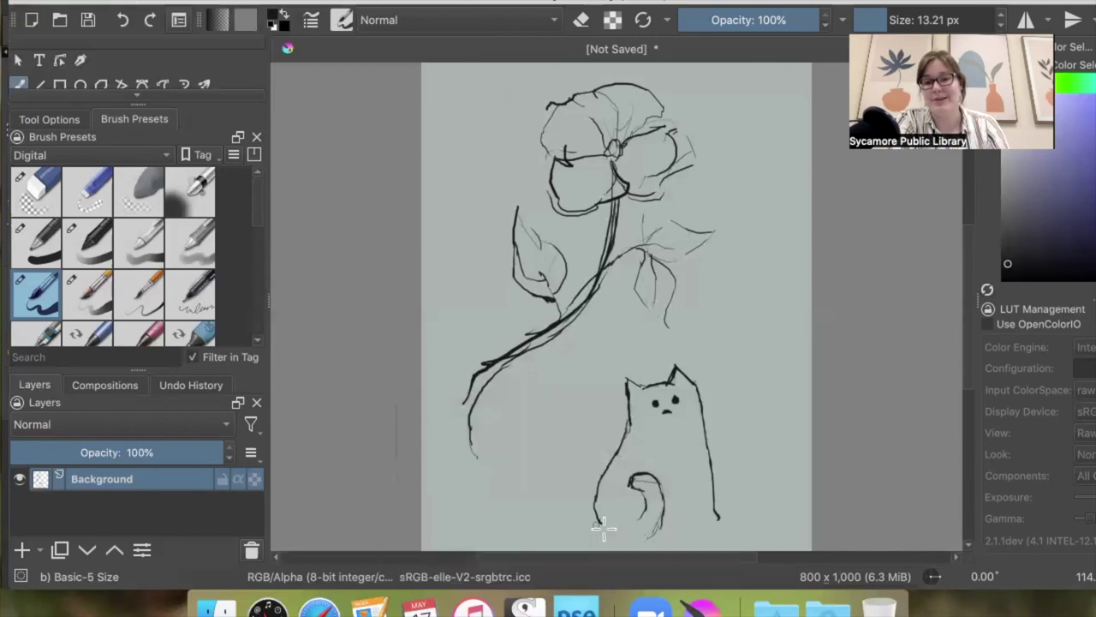
drag(603, 528, 687, 524)
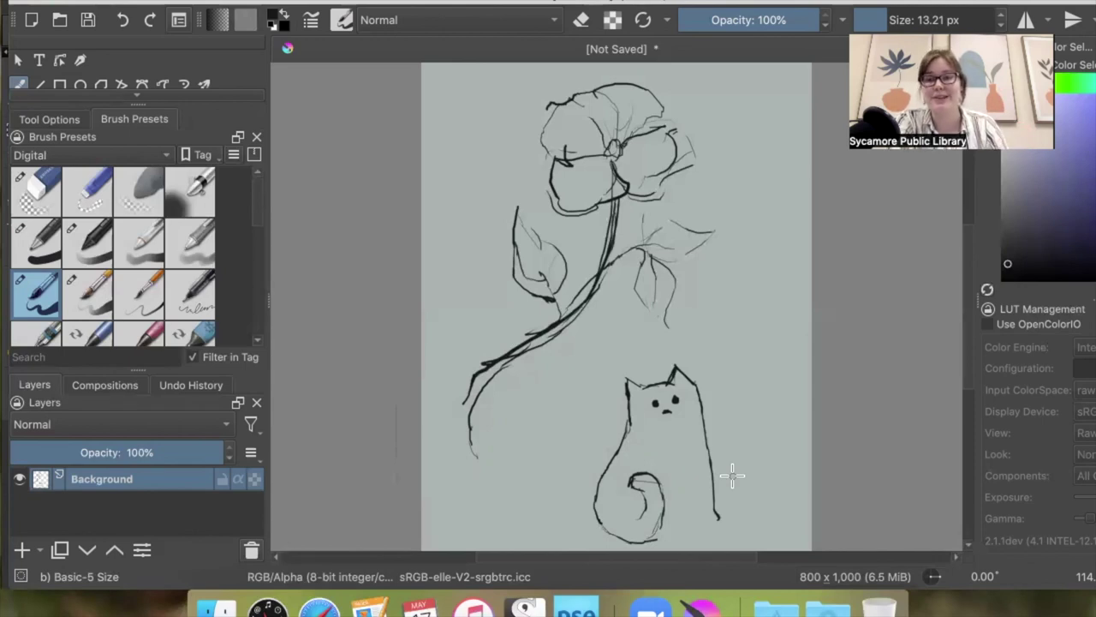
Close the cat's base with a front leg line above it, and add whiskers on both sides of the face.
drag(720, 518, 657, 531)
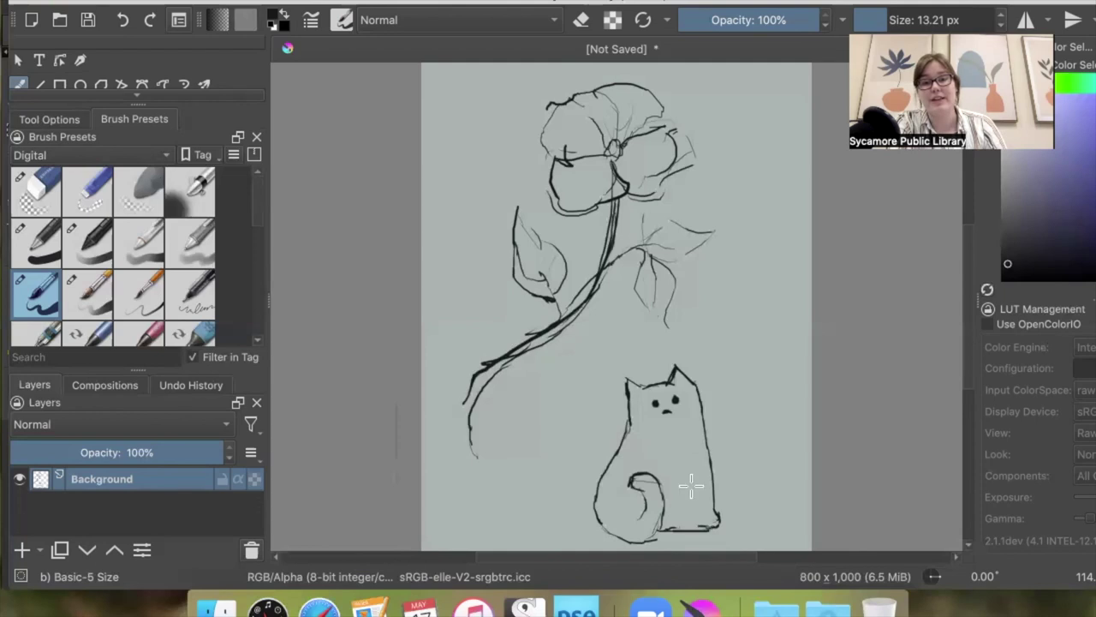
drag(696, 504, 692, 526)
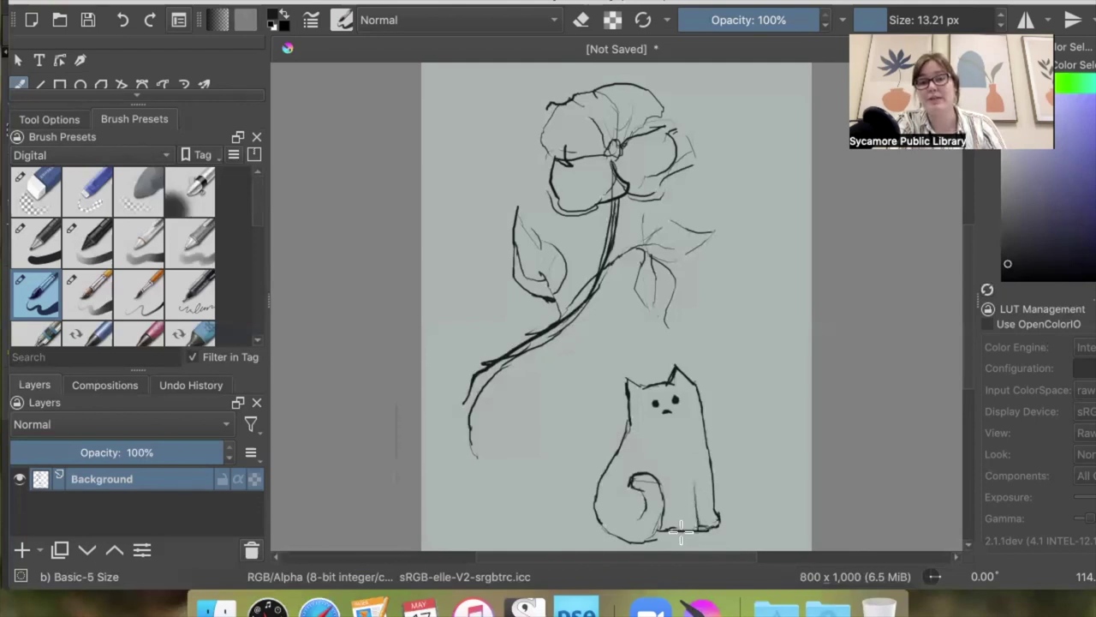
mouse_move(691, 415)
mouse_down()
mouse_move(742, 437)
mouse_move(742, 426)
mouse_up()
mouse_move(631, 418)
mouse_down()
mouse_move(575, 447)
mouse_move(597, 443)
mouse_up()
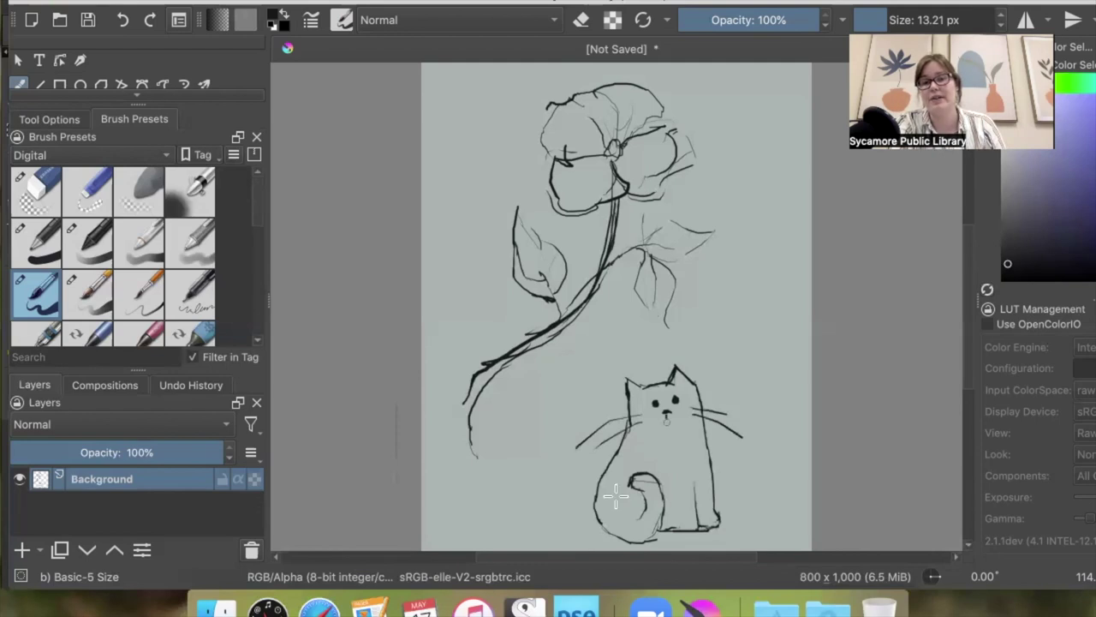
Reinforce the outlines of the cat's curled tail and front leg, and draw a short mouth line below the nose.
drag(641, 495, 669, 531)
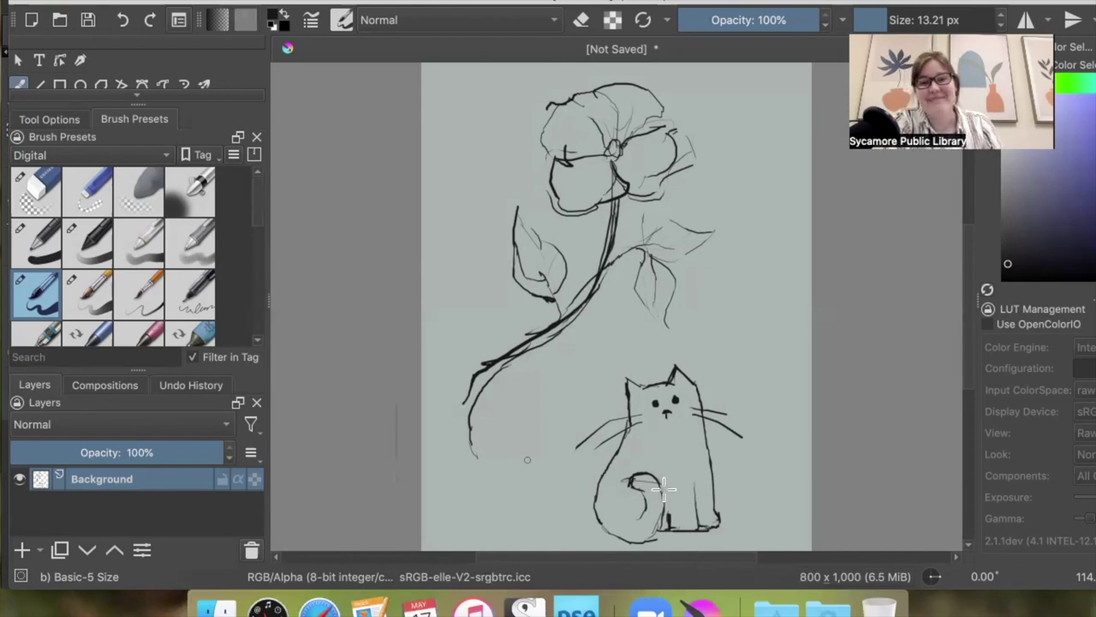
mouse_move(661, 485)
mouse_down()
mouse_move(669, 538)
mouse_move(679, 537)
mouse_up()
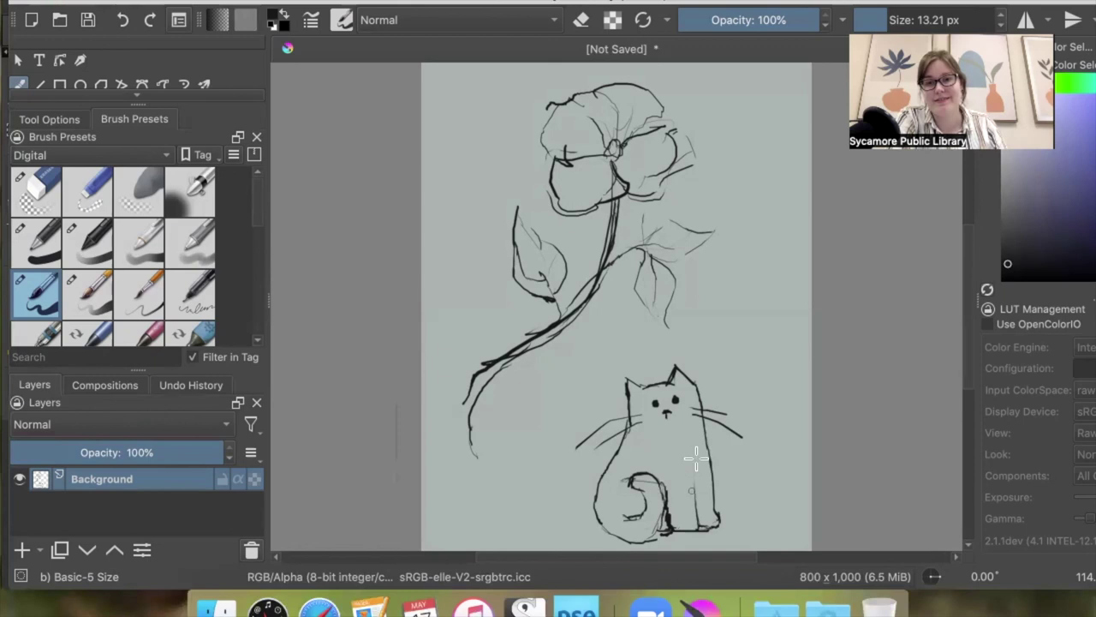
drag(694, 447, 699, 524)
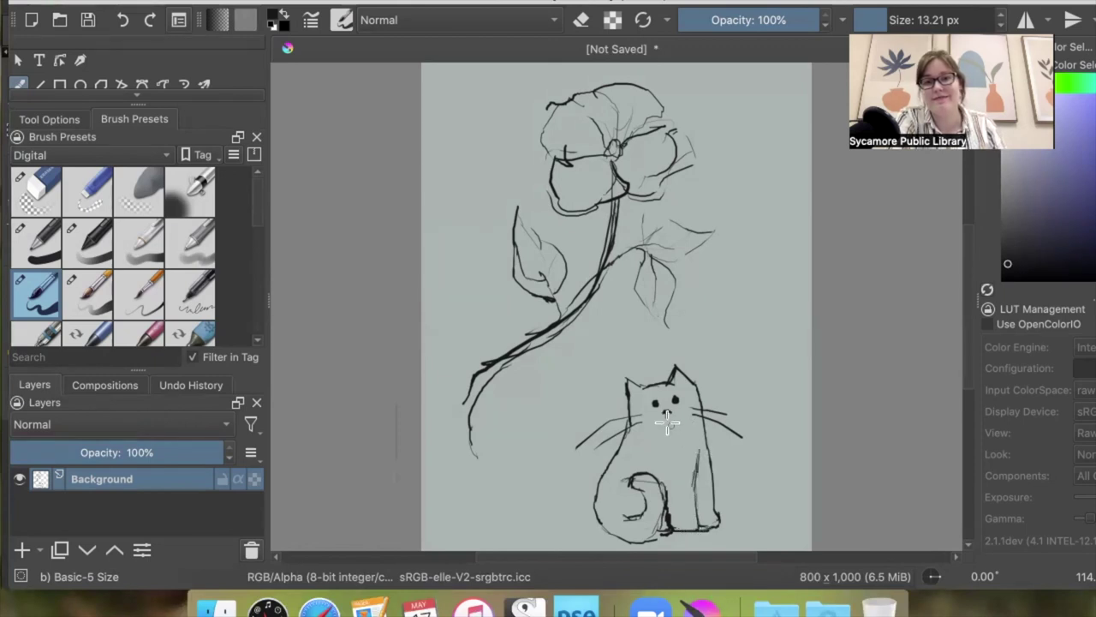
drag(664, 412, 667, 423)
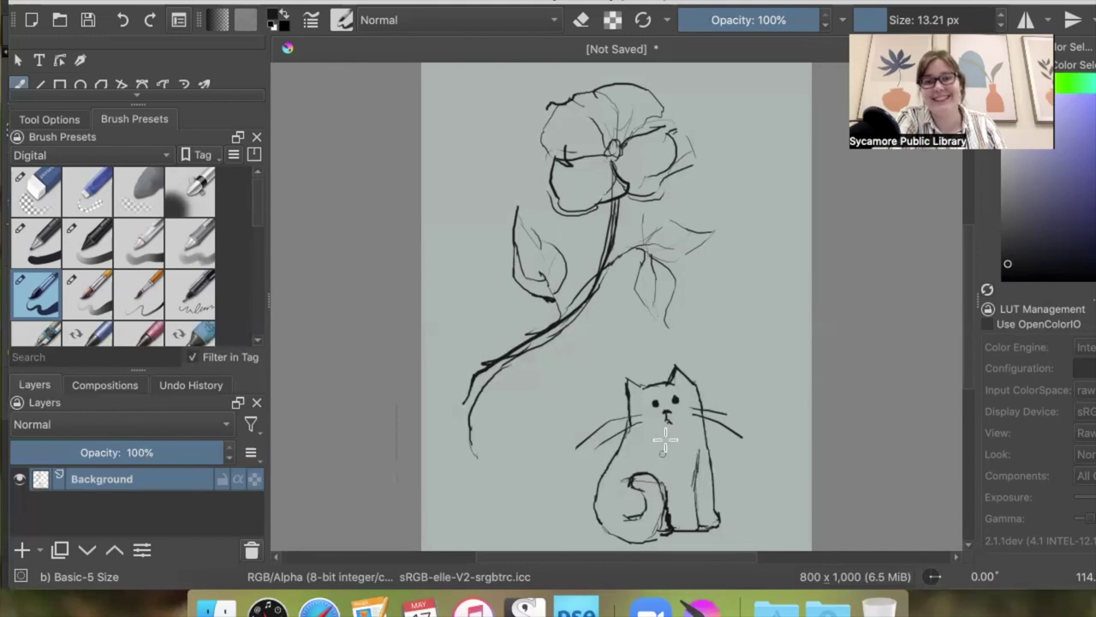